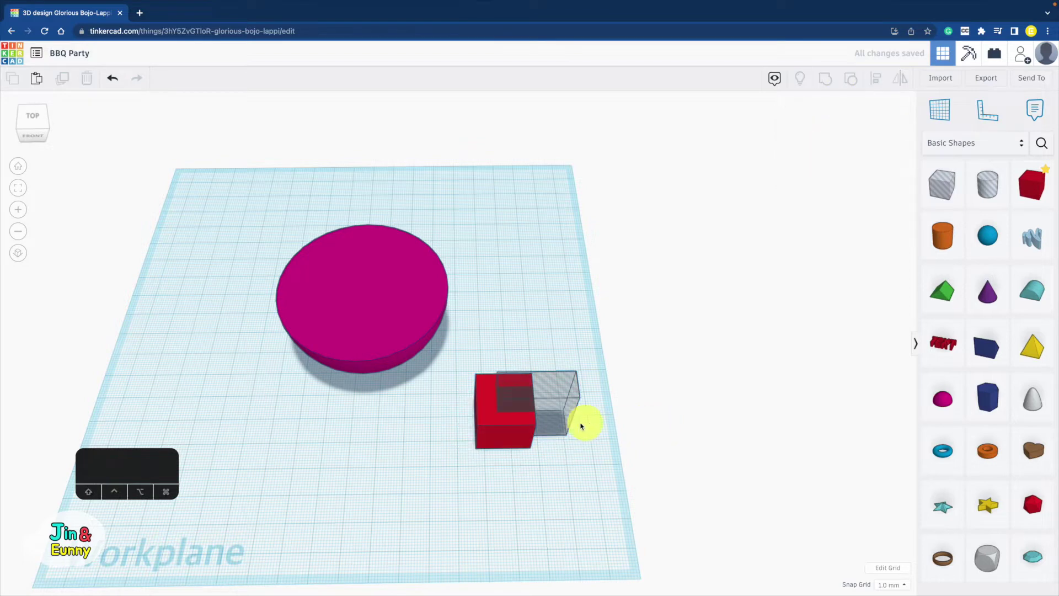
- Shift the hole box 2 mm farther into the red box and group the two to cut an opening
{"action": "left_click", "coordinate": [552, 424]}
{"action": "left_click_drag", "start_coordinate": [548, 427], "coordinate": [546, 426]}
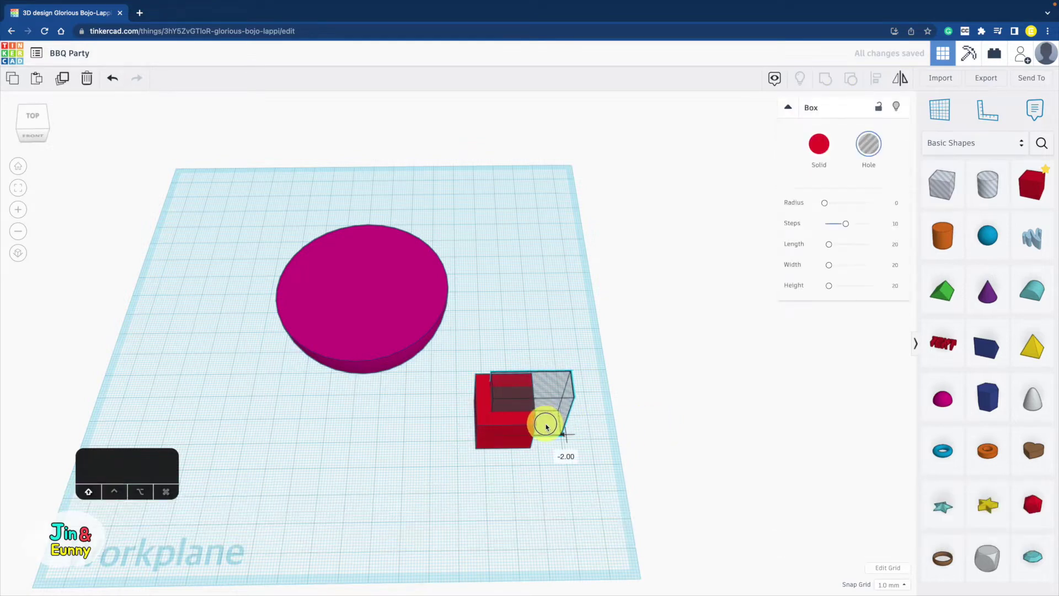
{"action": "left_click_drag", "start_coordinate": [551, 348], "coordinate": [503, 475]}
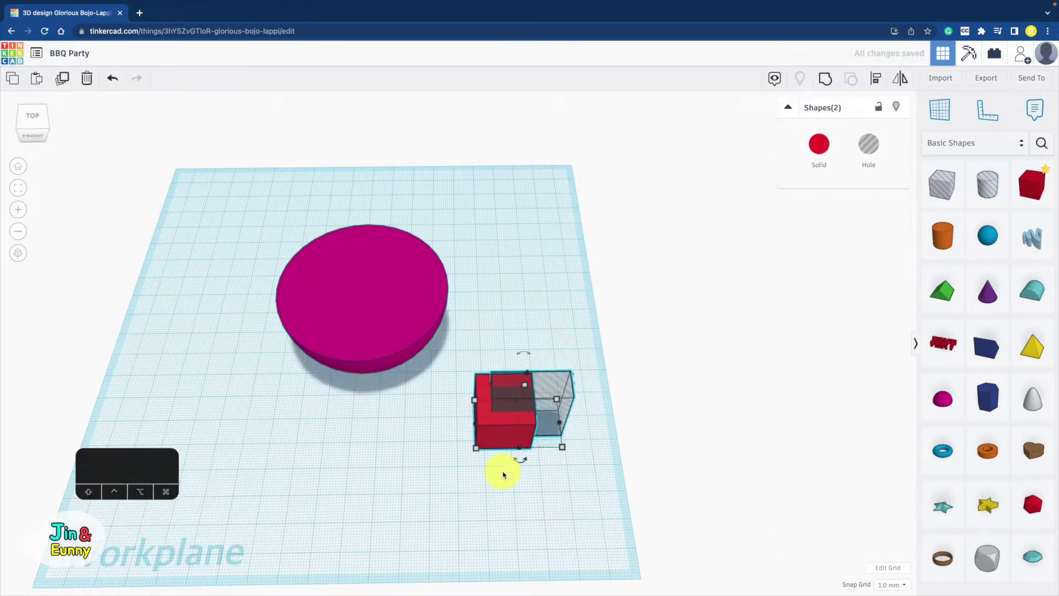
{"action": "left_click", "coordinate": [826, 81]}
- Place the notched red handle against the left side of the magenta bowl and align both on their front-to-back centre
{"action": "left_click_drag", "start_coordinate": [505, 400], "coordinate": [273, 352]}
{"action": "right_click_drag", "start_coordinate": [265, 383], "coordinate": [399, 434], "text": "shift"}
{"action": "left_click_drag", "start_coordinate": [399, 416], "coordinate": [379, 364], "text": "shift"}
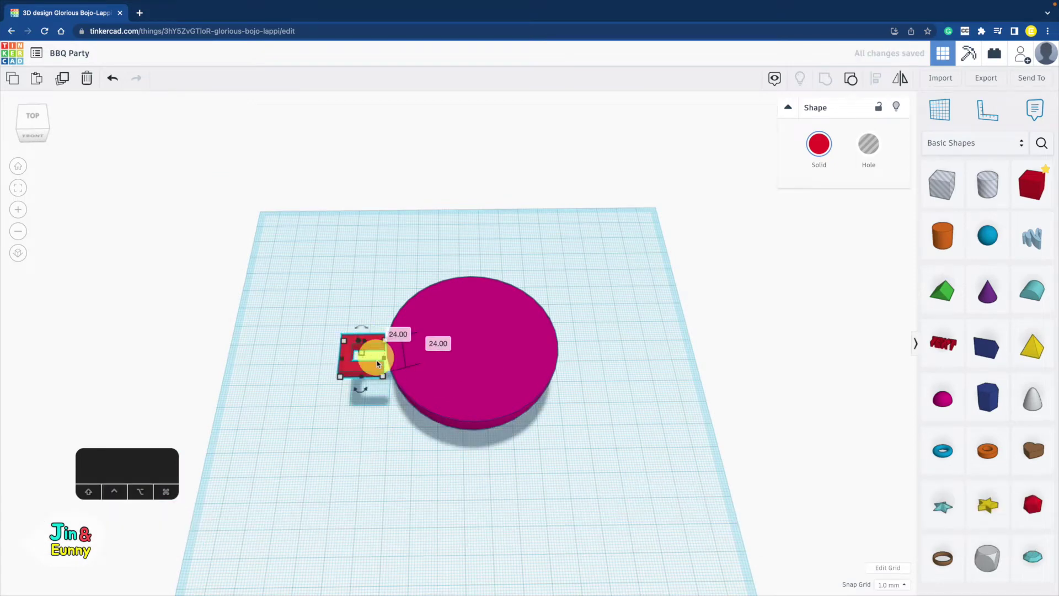
{"action": "left_click", "coordinate": [431, 354], "text": "shift"}
{"action": "left_click", "coordinate": [876, 78]}
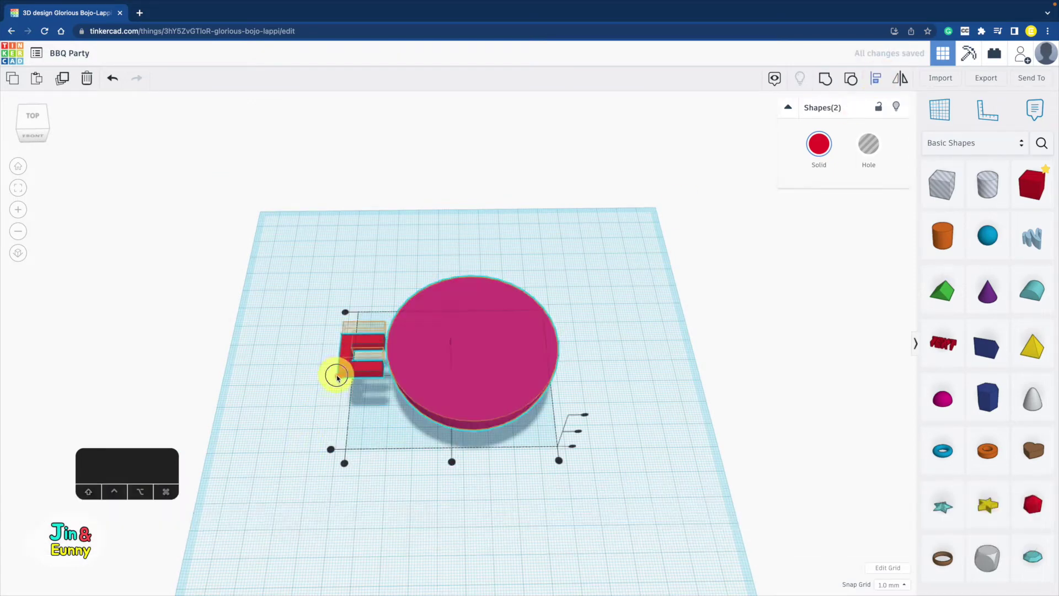
{"action": "left_click", "coordinate": [337, 376]}
{"action": "left_click", "coordinate": [408, 498]}
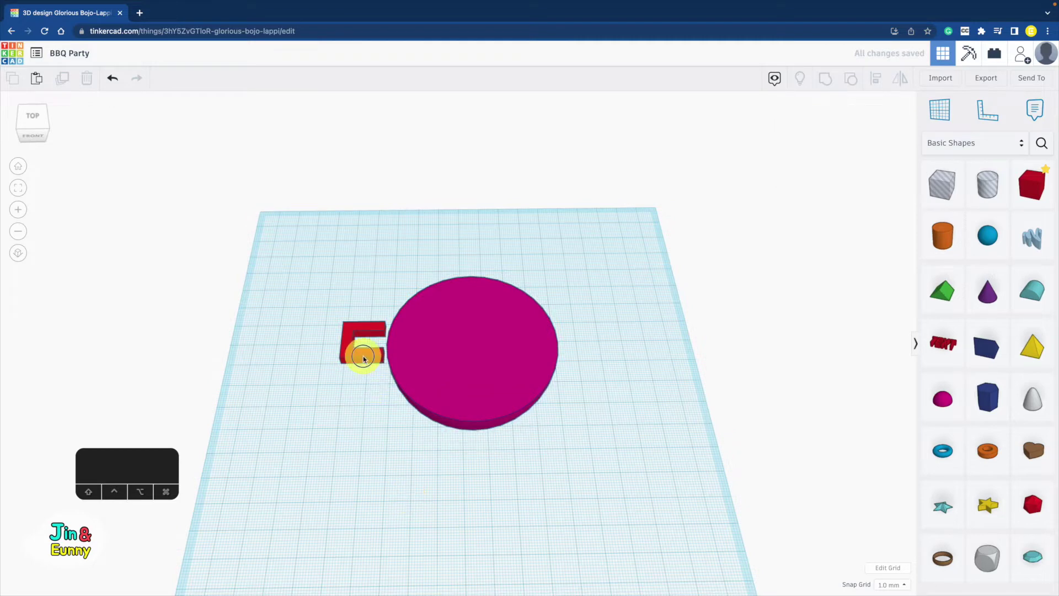
- Push the handle into the bowl's side, then place a copy mirrored left to right on the opposite side
{"action": "left_click_drag", "start_coordinate": [354, 357], "coordinate": [574, 374], "text": "shift"}
{"action": "left_click", "coordinate": [900, 77]}
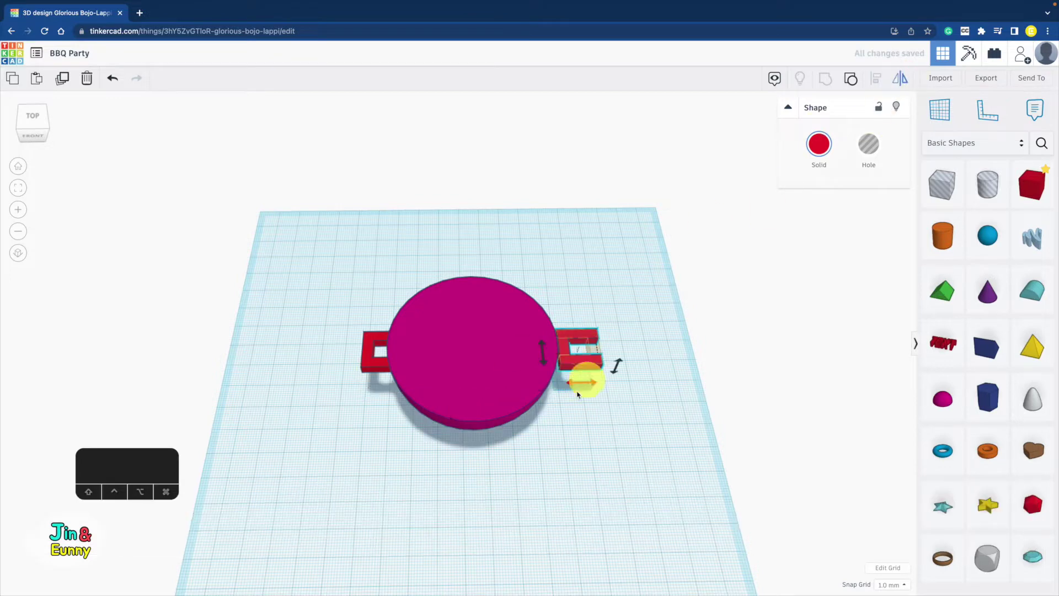
{"action": "right_click_drag", "start_coordinate": [655, 406], "coordinate": [540, 395], "text": "shift"}
{"action": "left_click_drag", "start_coordinate": [479, 346], "coordinate": [466, 346], "text": "shift"}
{"action": "right_click_drag", "start_coordinate": [247, 447], "coordinate": [310, 494], "text": "shift"}
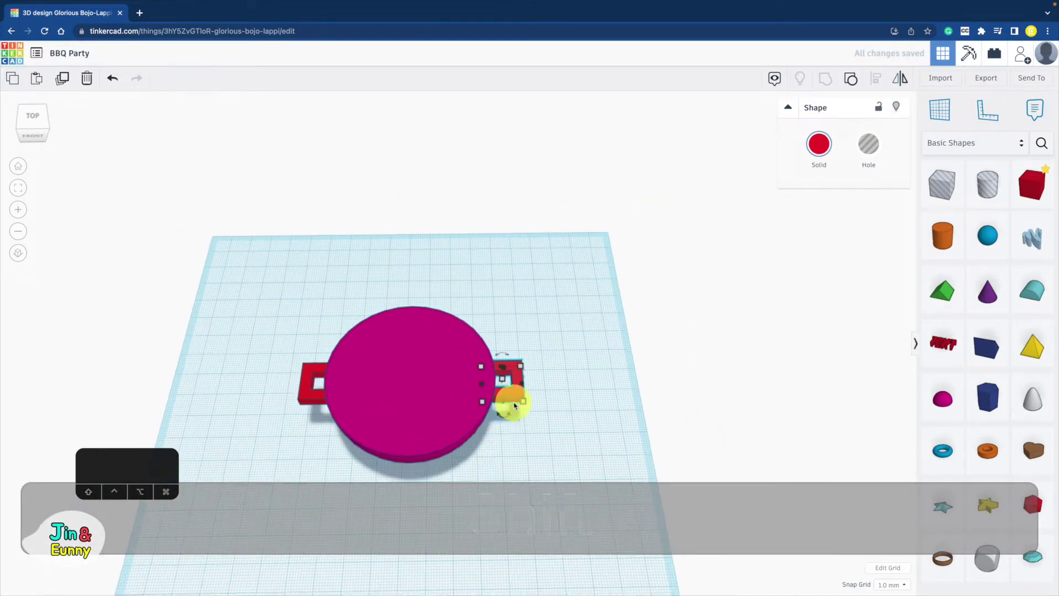
- Group the two red handles into one object
{"action": "left_click", "coordinate": [302, 389], "text": "shift"}
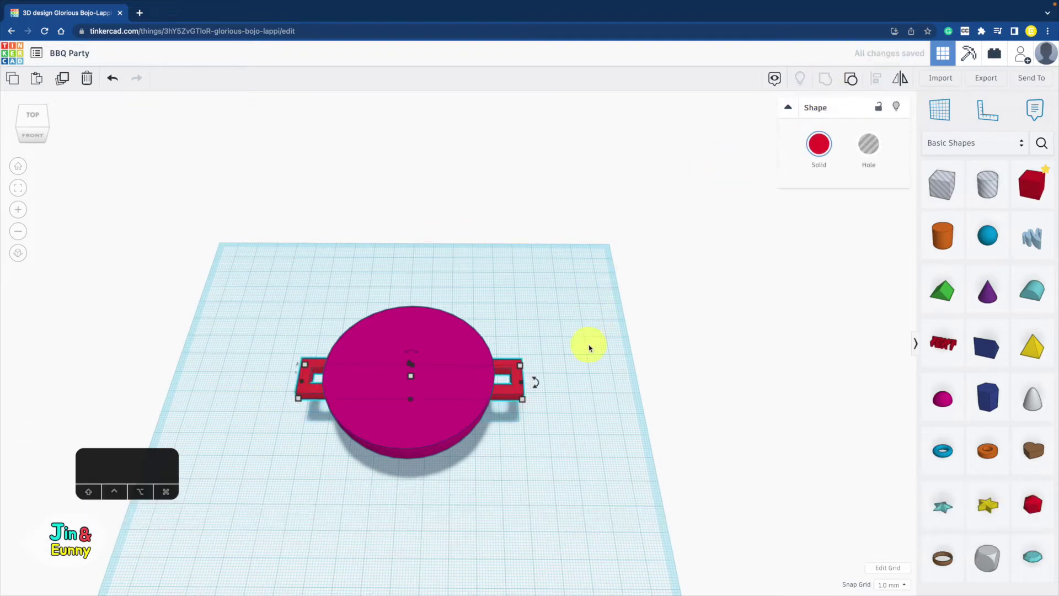
{"action": "right_click_drag", "start_coordinate": [563, 463], "coordinate": [609, 425], "text": "shift"}
{"action": "left_click", "coordinate": [609, 425]}
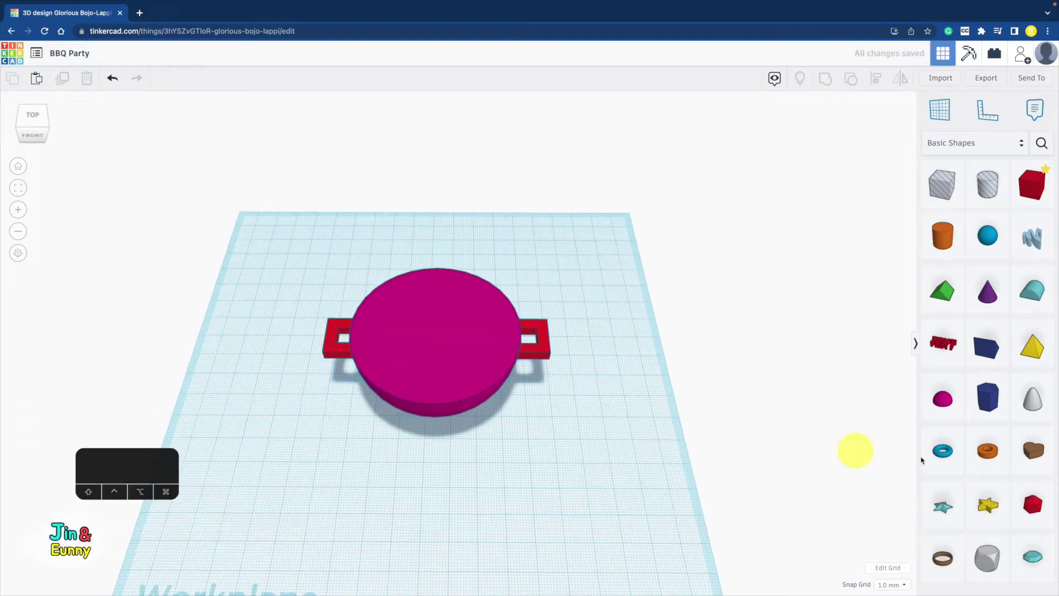
- Add a torus enlarged to roughly the bowl's diameter, place it beside the bowl and set its sides to 24
{"action": "left_click_drag", "start_coordinate": [948, 450], "coordinate": [857, 443]}
{"action": "left_click_drag", "start_coordinate": [391, 336], "coordinate": [552, 451]}
{"action": "left_click_drag", "start_coordinate": [490, 430], "coordinate": [469, 414]}
{"action": "left_click_drag", "start_coordinate": [433, 349], "coordinate": [434, 372]}
{"action": "right_click_drag", "start_coordinate": [482, 429], "coordinate": [482, 429], "text": "shift"}
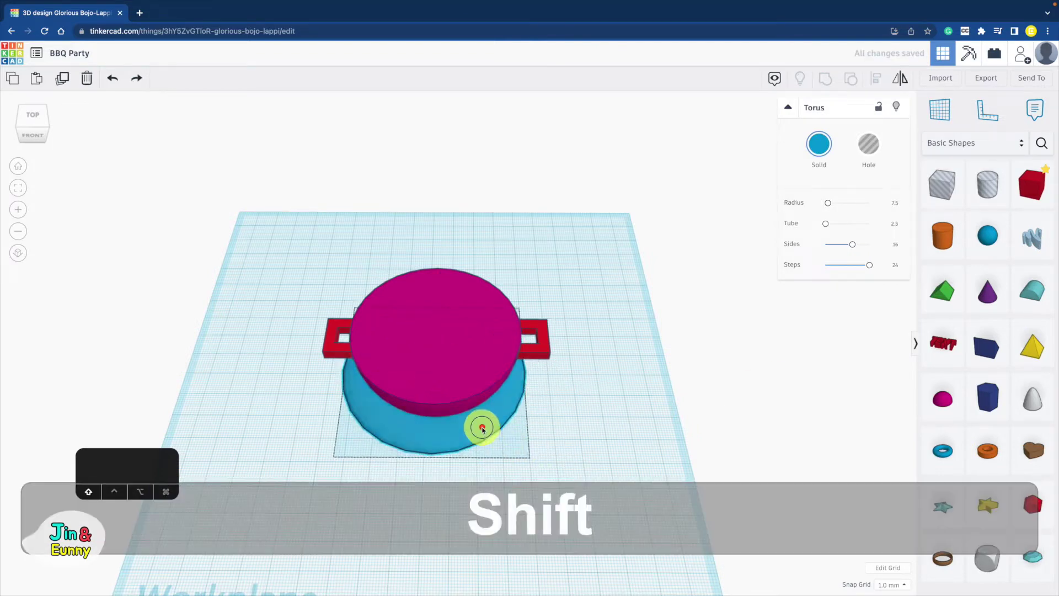
{"action": "left_click_drag", "start_coordinate": [483, 428], "coordinate": [710, 418], "text": "shift"}
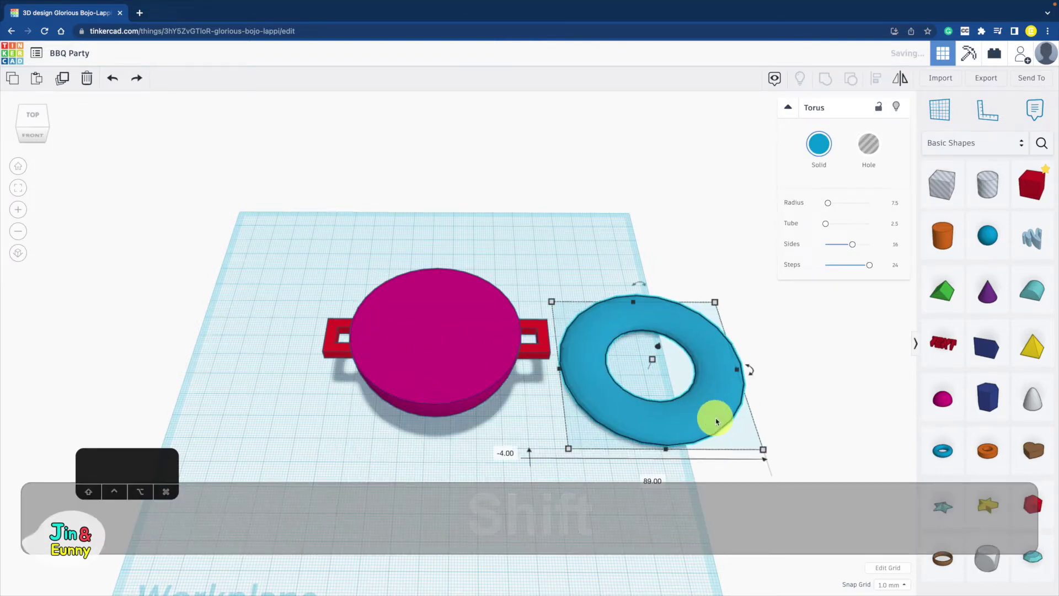
{"action": "left_click_drag", "start_coordinate": [852, 244], "coordinate": [884, 246]}
- Fit the torus around the bowl's upper edge as a rim, adjusting its elevation, height and diameter
{"action": "right_click_drag", "start_coordinate": [696, 426], "coordinate": [700, 371]}
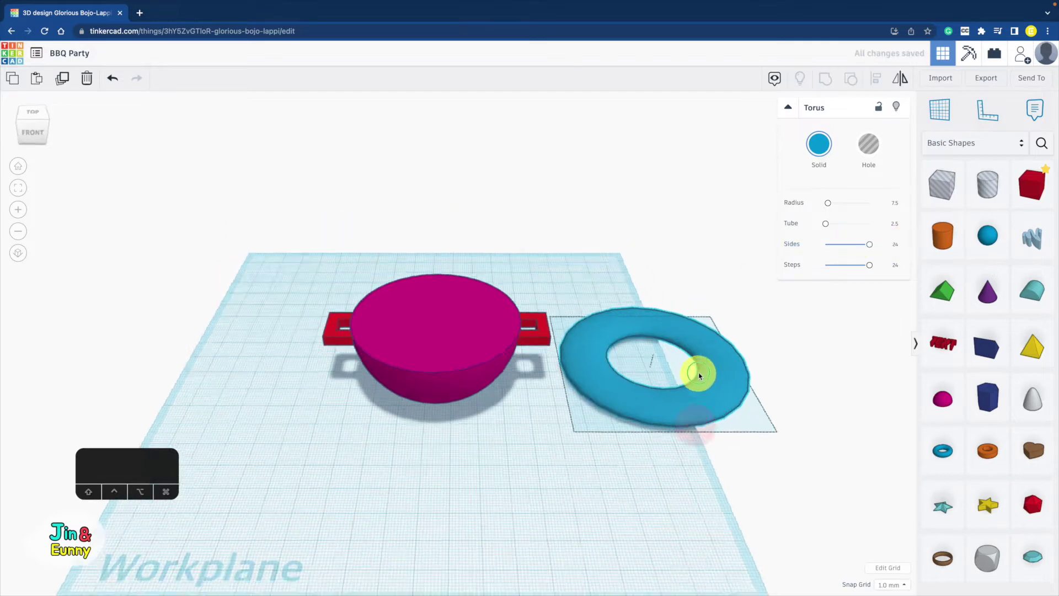
{"action": "left_click_drag", "start_coordinate": [700, 371], "coordinate": [463, 387]}
{"action": "left_click_drag", "start_coordinate": [434, 335], "coordinate": [433, 289]}
{"action": "right_click_drag", "start_coordinate": [436, 292], "coordinate": [450, 347]}
{"action": "left_click_drag", "start_coordinate": [458, 417], "coordinate": [457, 409], "text": "shift"}
{"action": "right_click_drag", "start_coordinate": [457, 409], "coordinate": [438, 337]}
{"action": "left_click_drag", "start_coordinate": [433, 303], "coordinate": [435, 325]}
{"action": "right_click_drag", "start_coordinate": [435, 325], "coordinate": [441, 382]}
{"action": "left_click_drag", "start_coordinate": [539, 439], "coordinate": [528, 435], "text": "alt+shift"}
- Align the bowl, handles and torus on their horizontal centres
{"action": "key", "text": "super+a"}
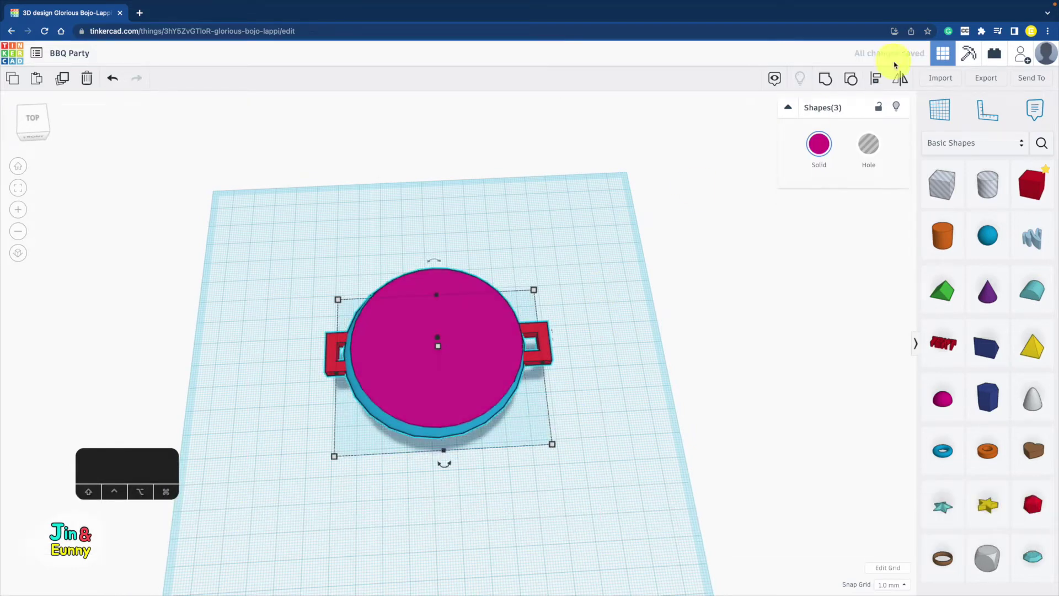
{"action": "left_click", "coordinate": [444, 464]}
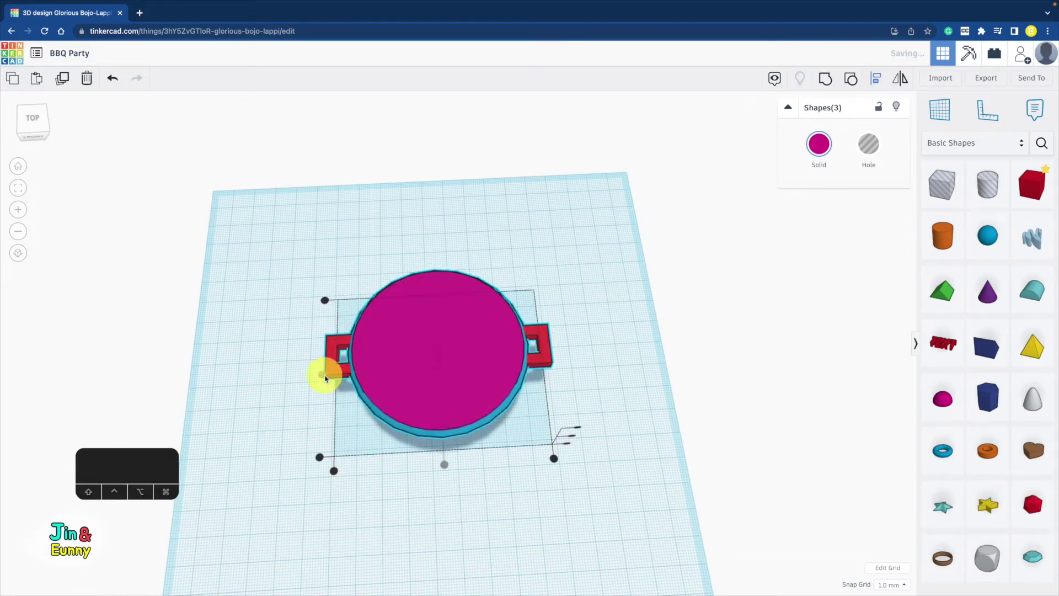
{"action": "left_click", "coordinate": [660, 407]}
- Raise the torus rim 2 mm on the bowl
{"action": "right_click_drag", "start_coordinate": [607, 405], "coordinate": [605, 346]}
{"action": "left_click", "coordinate": [522, 346]}
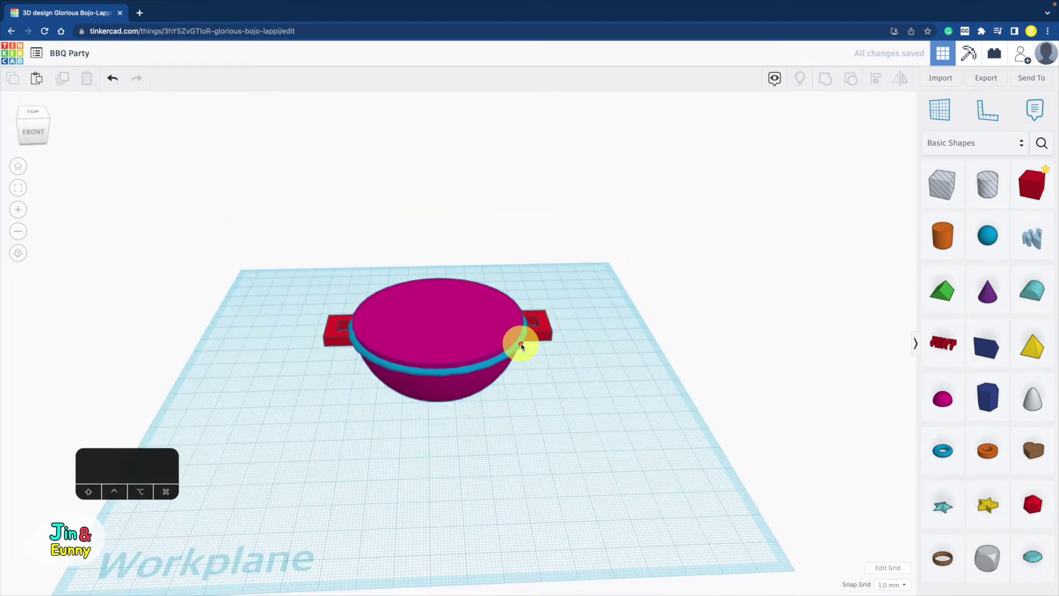
{"action": "left_click_drag", "start_coordinate": [441, 305], "coordinate": [441, 295]}
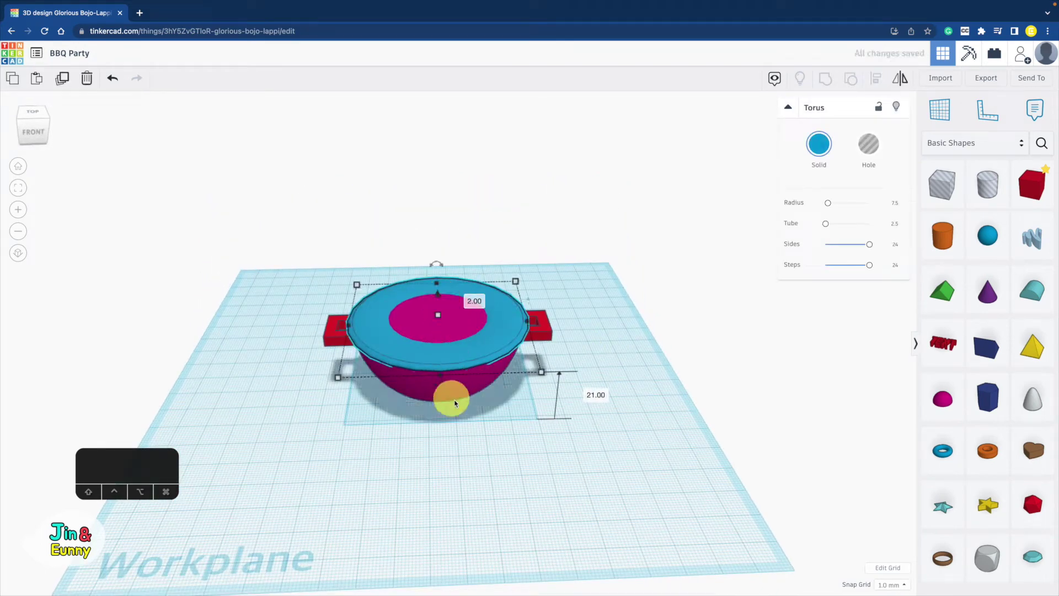
- Duplicate the bowl, raise the copy slightly, scale it about its centre to 65 by 65 mm and make it a hole
{"action": "left_click", "coordinate": [478, 389]}
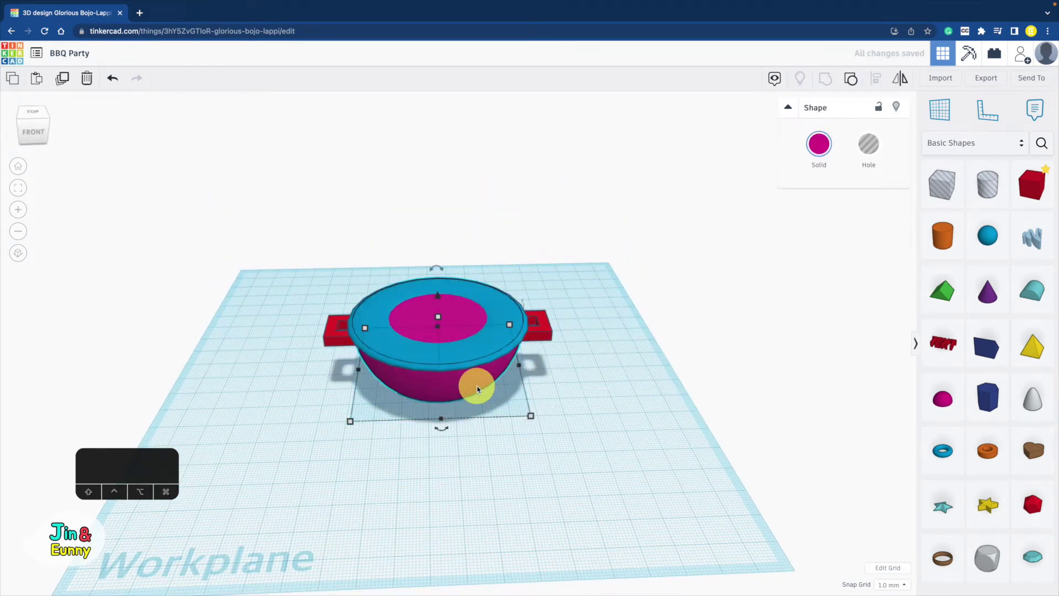
{"action": "key", "text": "super+d"}
{"action": "left_click_drag", "start_coordinate": [530, 416], "coordinate": [524, 414], "text": "alt+shift"}
{"action": "left_click_drag", "start_coordinate": [439, 300], "coordinate": [438, 296]}
{"action": "left_click", "coordinate": [869, 150]}
{"action": "right_click_drag", "start_coordinate": [513, 456], "coordinate": [515, 486]}
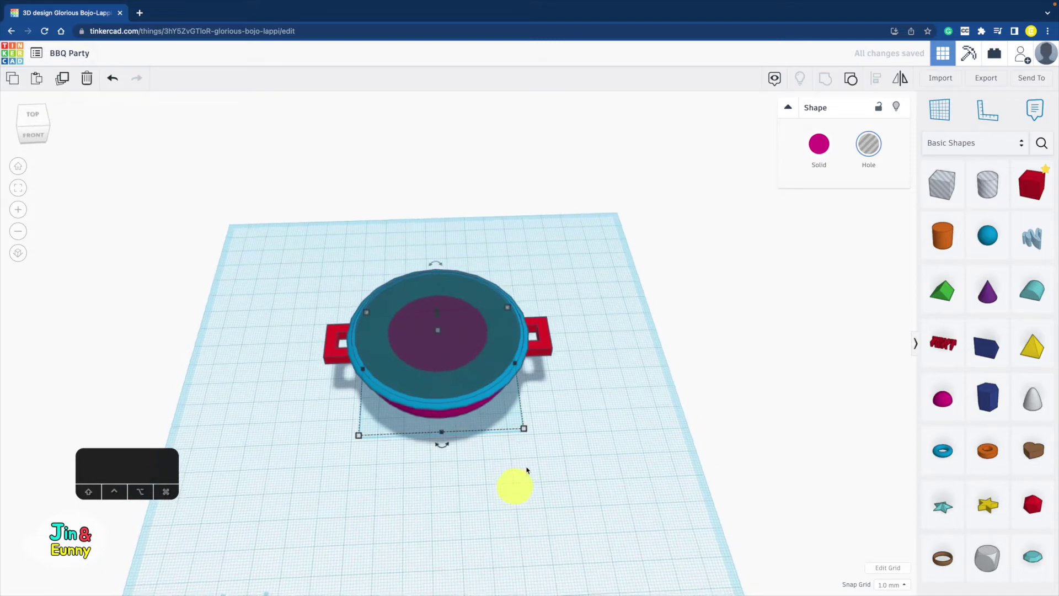
{"action": "left_click_drag", "start_coordinate": [521, 434], "coordinate": [524, 436], "text": "alt+shift"}
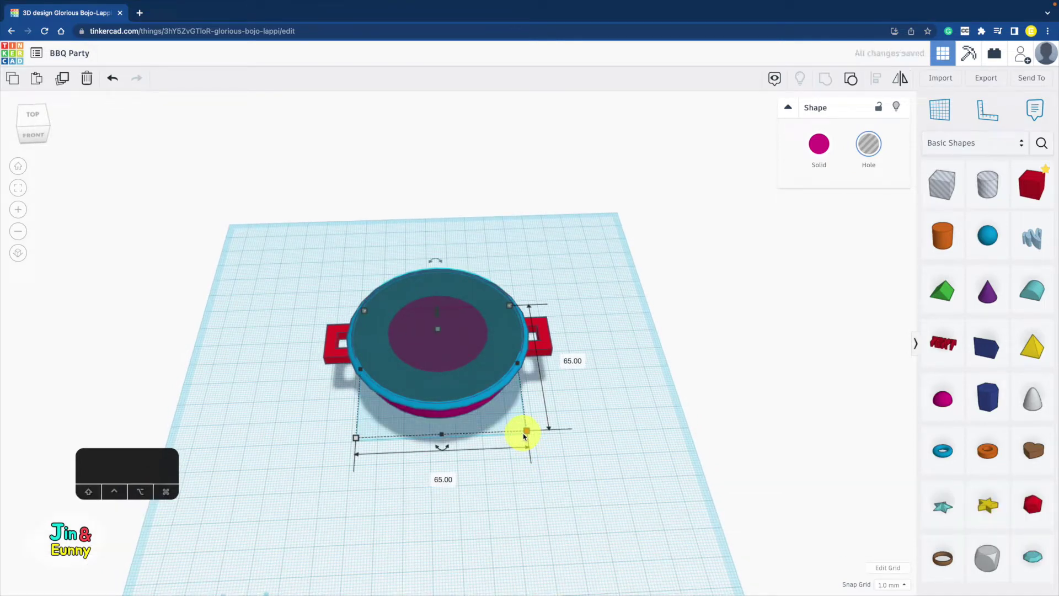
- Group all the shapes to hollow out the bowl and colour the result dark grey
{"action": "left_click_drag", "start_coordinate": [221, 506], "coordinate": [253, 498]}
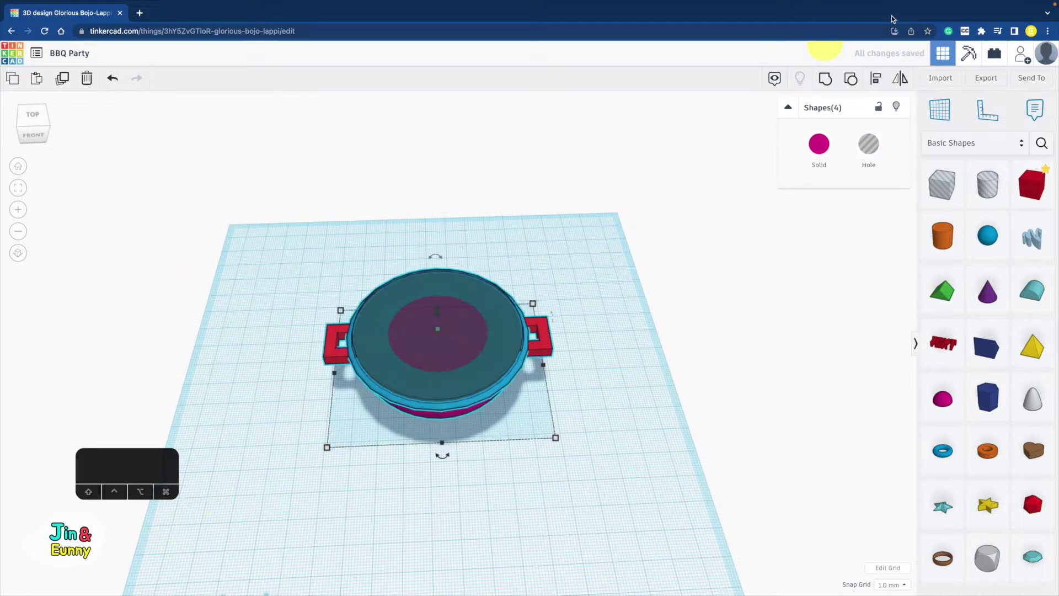
{"action": "left_click", "coordinate": [831, 82]}
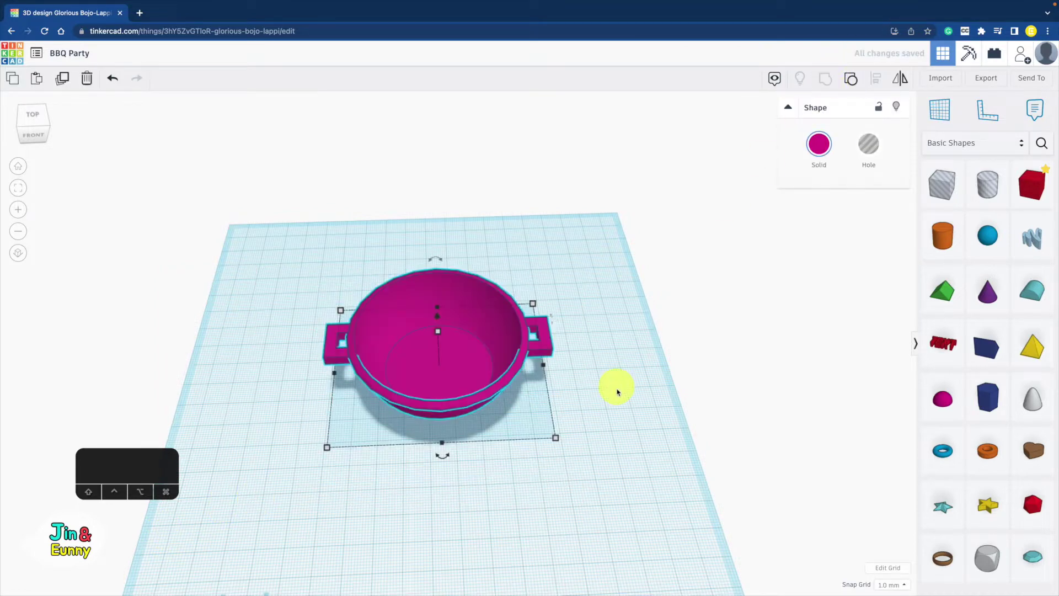
{"action": "right_click_drag", "start_coordinate": [618, 392], "coordinate": [618, 356]}
{"action": "left_click", "coordinate": [816, 142]}
{"action": "left_click", "coordinate": [1017, 240]}
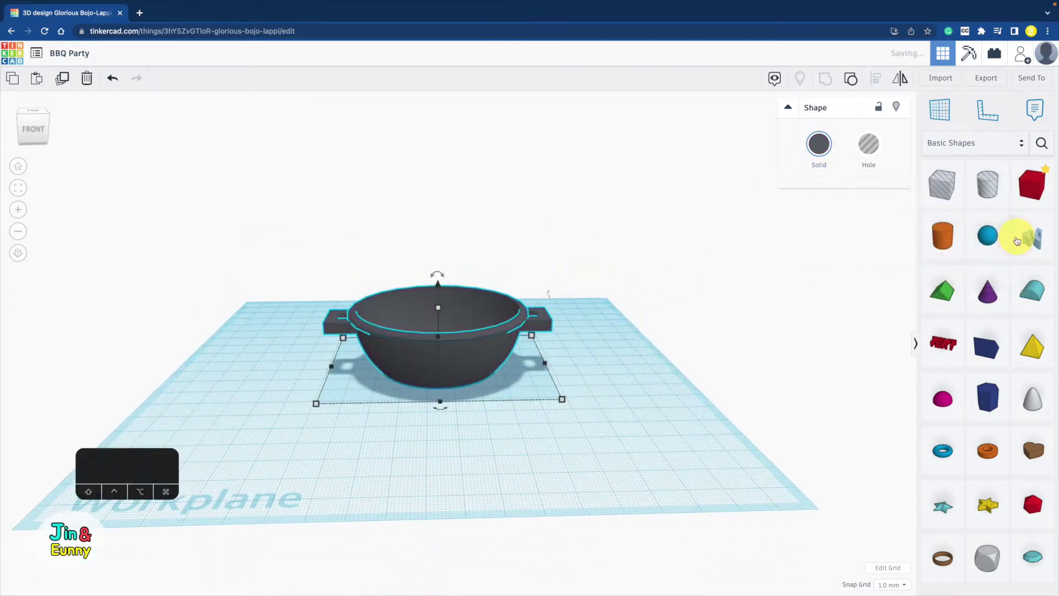
- Move the dark grey bowl toward the left side of the workplane
{"action": "right_click_drag", "start_coordinate": [705, 338], "coordinate": [700, 371]}
{"action": "left_click_drag", "start_coordinate": [473, 378], "coordinate": [279, 370]}
{"action": "left_click", "coordinate": [558, 358]}
- Add a large tube beside the bowl, set its sides to 64 and reduce its height to 2 mm
{"action": "left_click_drag", "start_coordinate": [991, 463], "coordinate": [600, 464]}
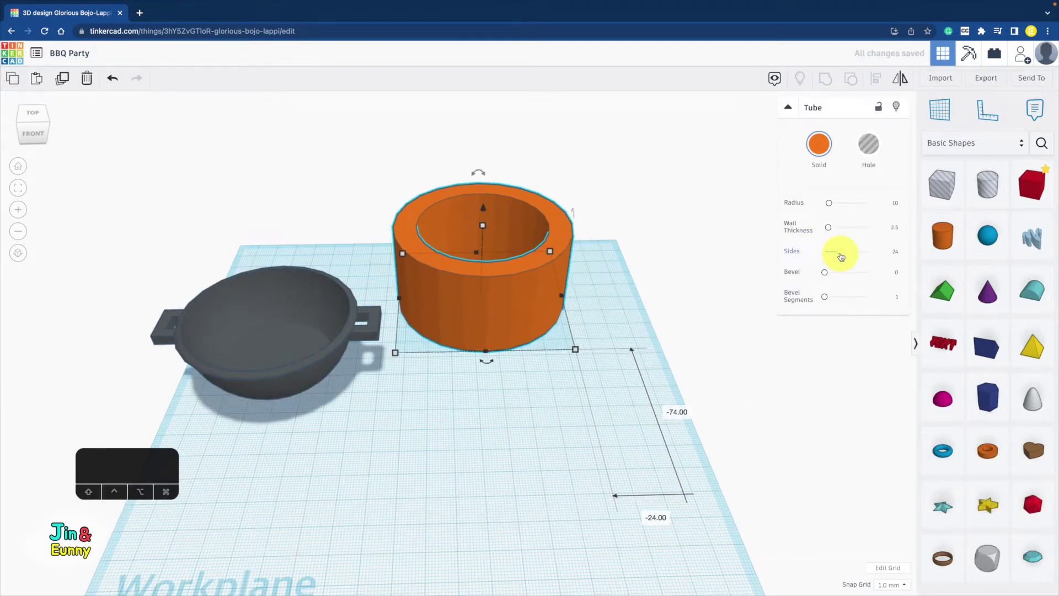
{"action": "left_click_drag", "start_coordinate": [840, 257], "coordinate": [922, 201]}
{"action": "left_click_drag", "start_coordinate": [482, 225], "coordinate": [485, 298]}
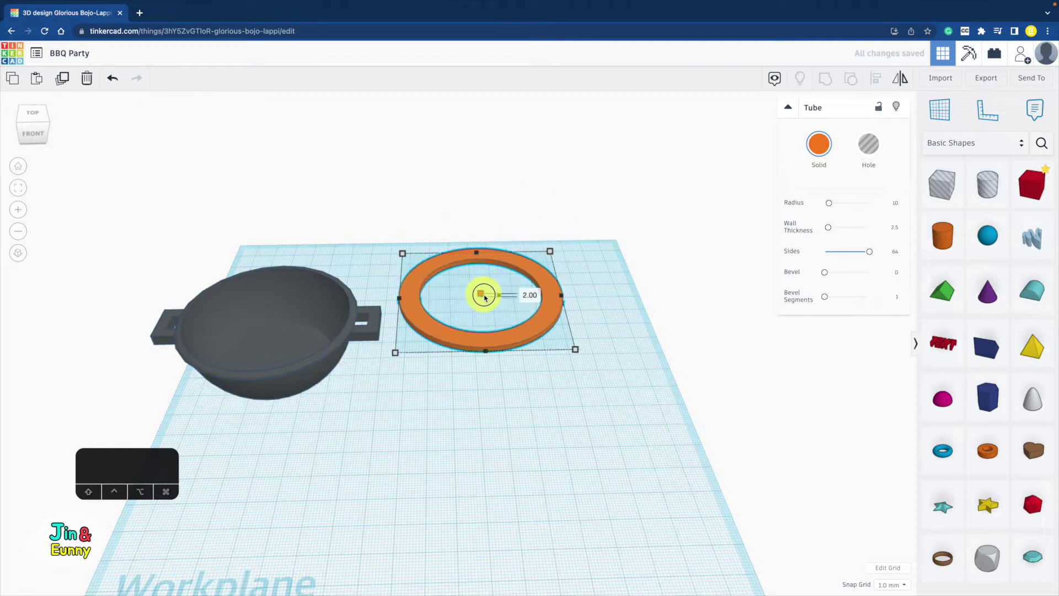
- Place the flat tube over the bowl's opening and scale it about its centre to fit inside the rim
{"action": "left_click_drag", "start_coordinate": [449, 334], "coordinate": [220, 399]}
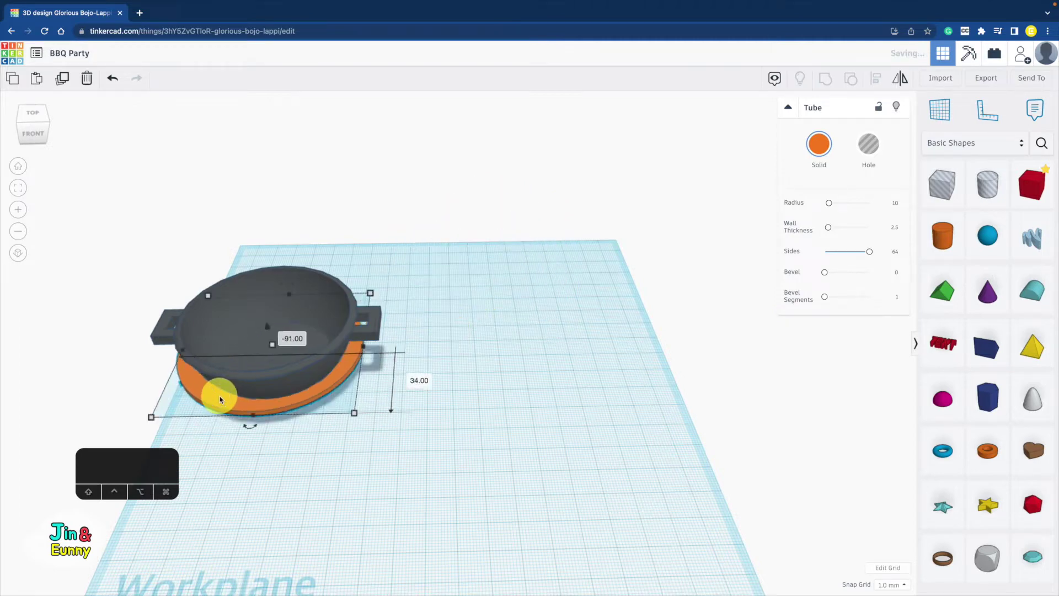
{"action": "left_click_drag", "start_coordinate": [261, 335], "coordinate": [260, 293]}
{"action": "right_click_drag", "start_coordinate": [260, 293], "coordinate": [480, 385]}
{"action": "left_click_drag", "start_coordinate": [485, 393], "coordinate": [496, 415]}
{"action": "left_click_drag", "start_coordinate": [534, 456], "coordinate": [505, 435], "text": "alt+shift"}
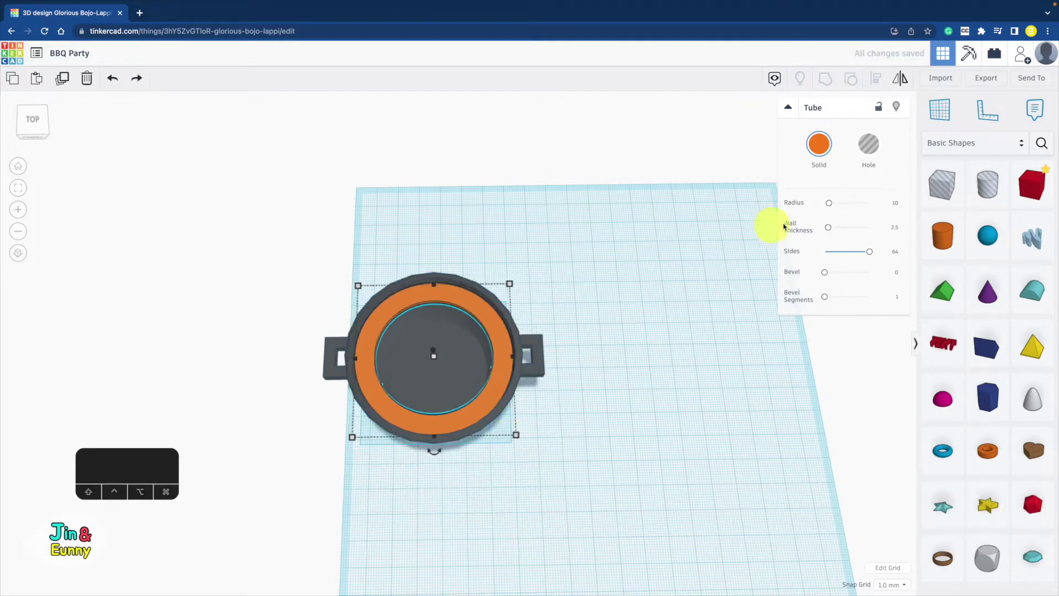
- Set the tube's wall thickness to 0.3 and shrink the ring slightly about its centre
{"action": "type", "text": "0.3"}
{"action": "key", "text": "Return"}
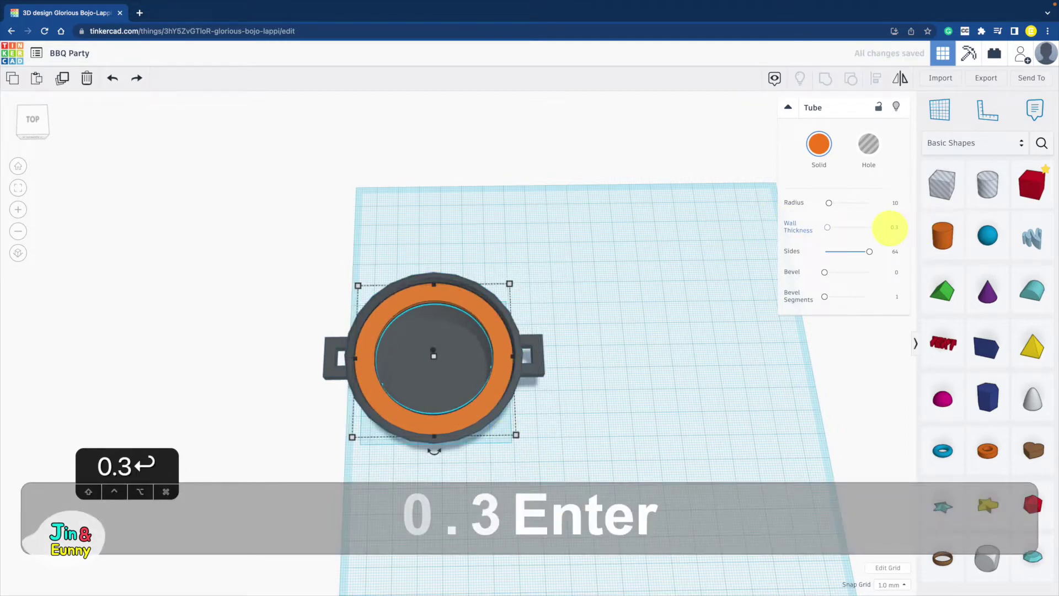
{"action": "left_click_drag", "start_coordinate": [516, 435], "coordinate": [513, 436], "text": "alt+shift"}
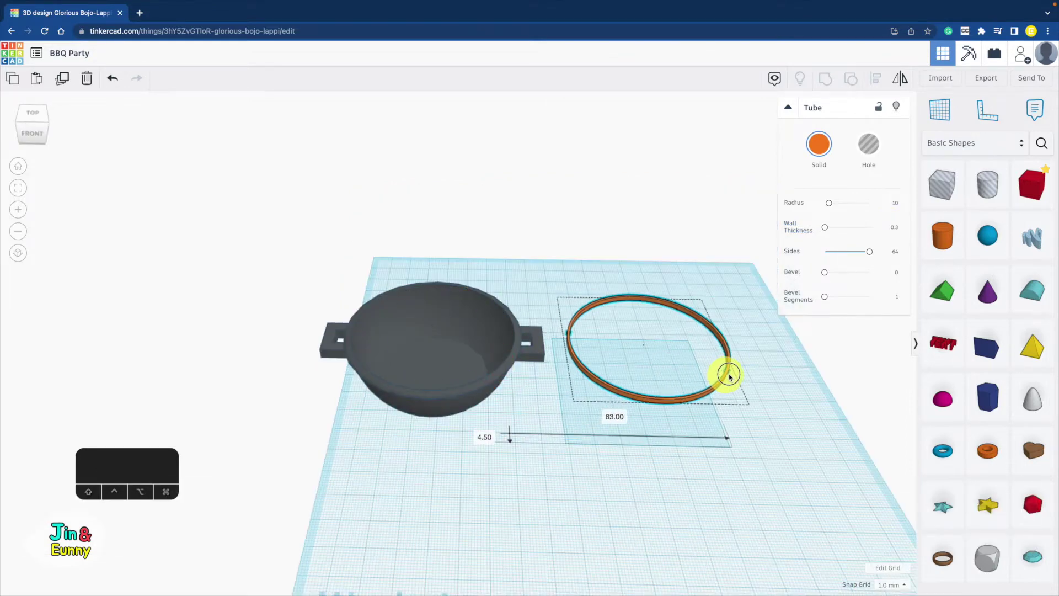
- Move the thin ring out to the right of the bowl and drop it onto the workplane
{"action": "left_click_drag", "start_coordinate": [726, 372], "coordinate": [601, 373]}
{"action": "right_click_drag", "start_coordinate": [601, 373], "coordinate": [494, 366], "text": "shift"}
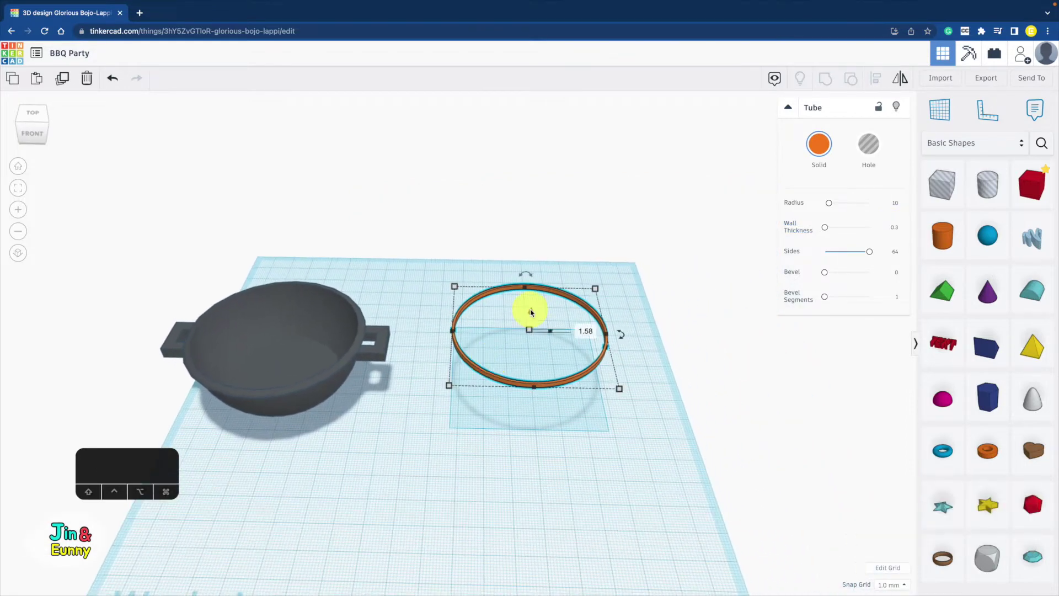
{"action": "key", "text": "d"}
{"action": "left_click", "coordinate": [662, 396]}
{"action": "right_click_drag", "start_coordinate": [662, 397], "coordinate": [712, 421]}
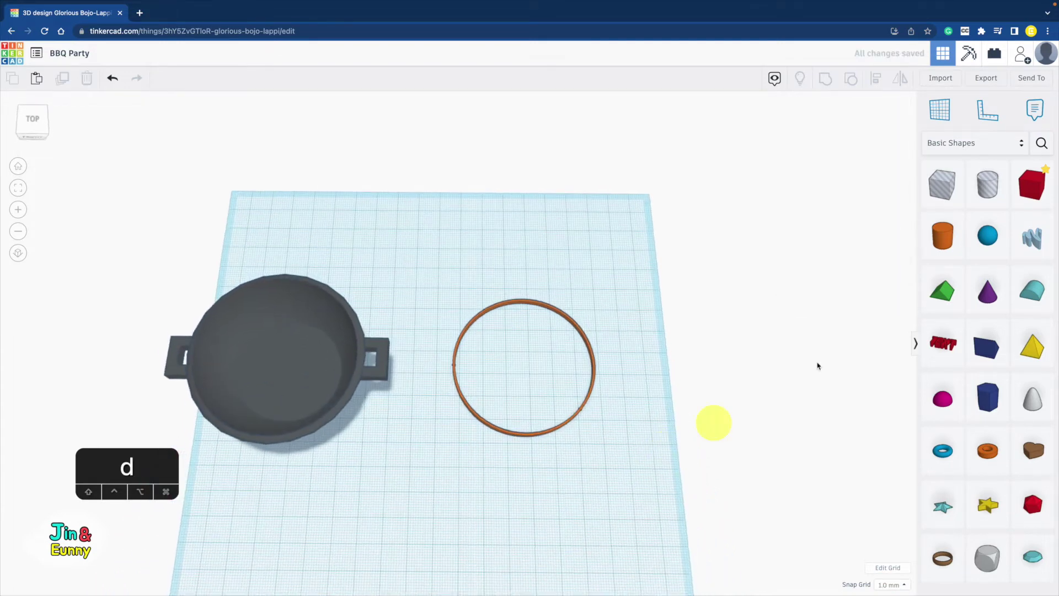
- Add a cylinder lying on its side as a rod 1 mm wide, 1 mm high and 70 mm long
{"action": "left_click_drag", "start_coordinate": [943, 236], "coordinate": [762, 291]}
{"action": "type", "text": "1"}
{"action": "key", "text": "Return"}
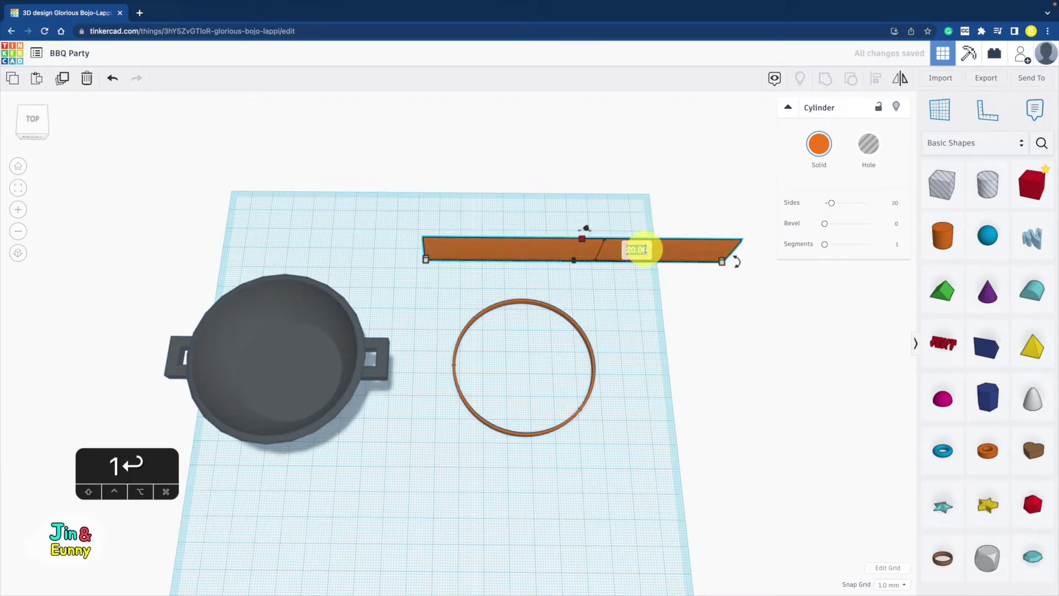
{"action": "type", "text": "1"}
{"action": "key", "text": "Return"}
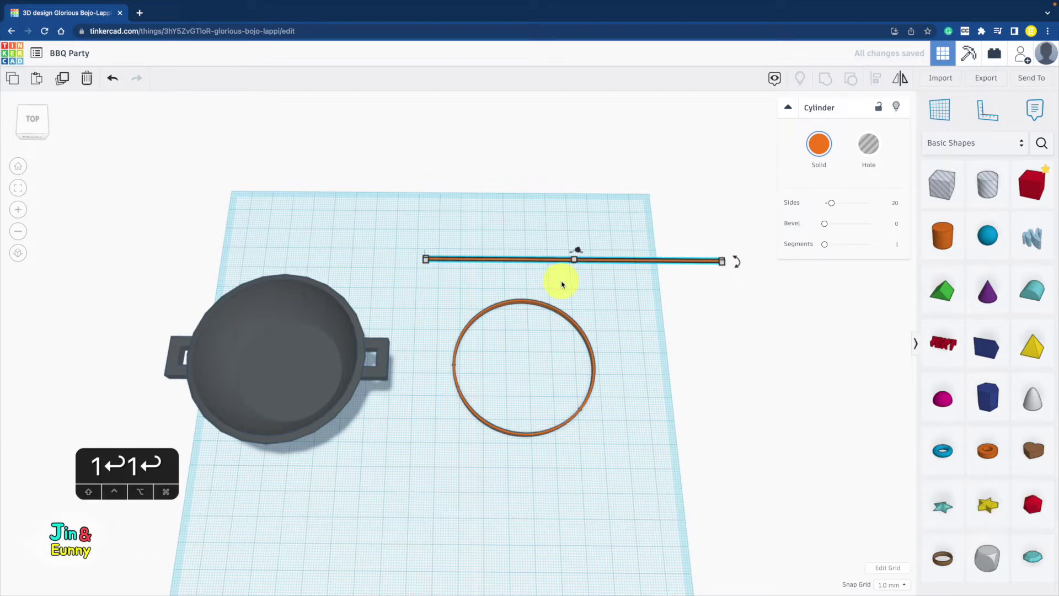
{"action": "left_click_drag", "start_coordinate": [601, 260], "coordinate": [563, 313]}
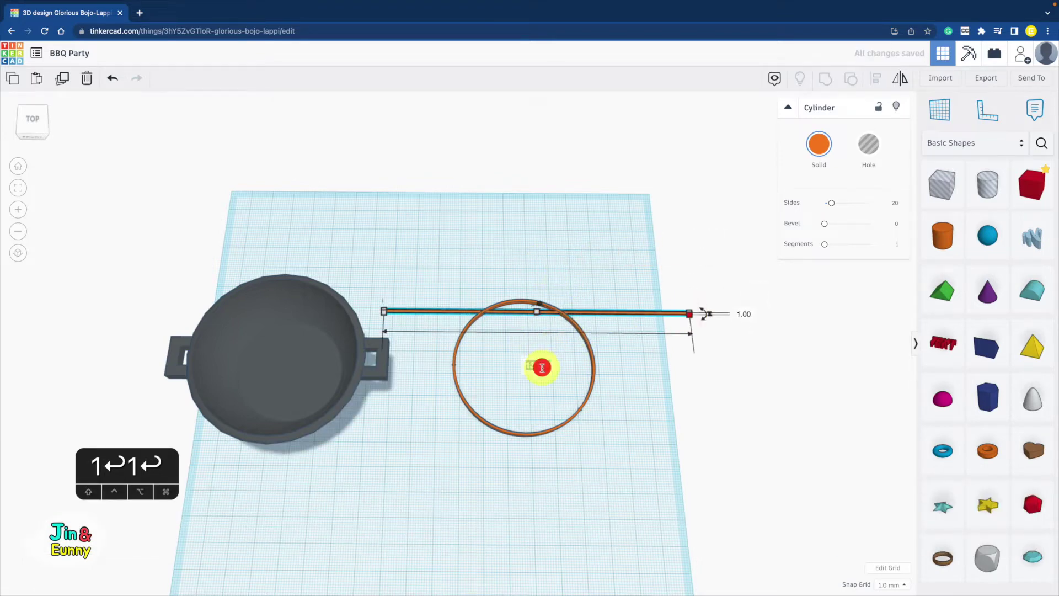
{"action": "type", "text": "70"}
{"action": "key", "text": "Return"}
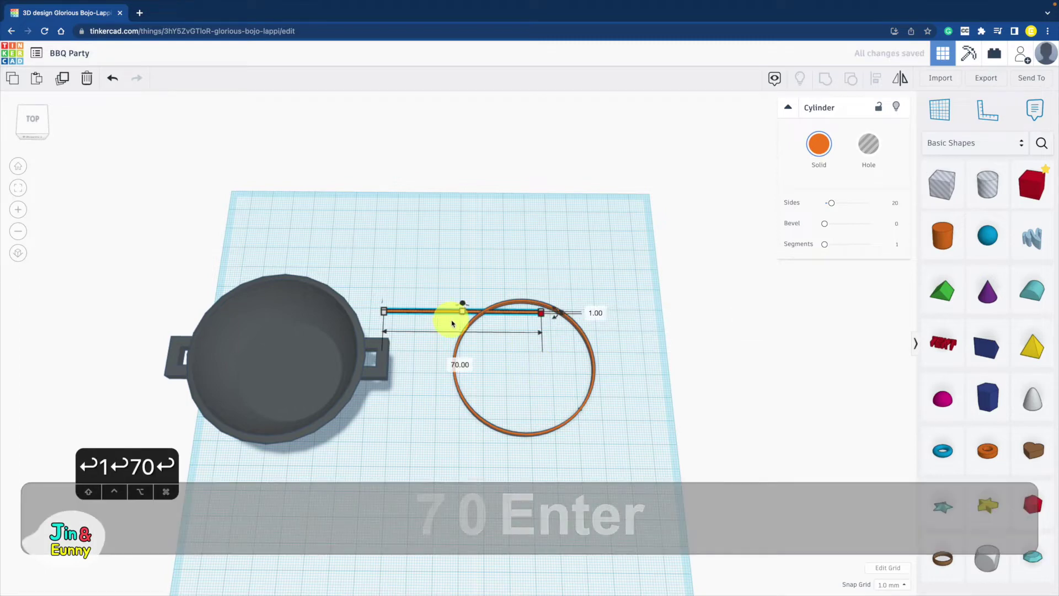
- Place the rod across the ring and duplicate it at 7 mm spacing into eight parallel rods covering the ring
{"action": "left_click_drag", "start_coordinate": [433, 309], "coordinate": [543, 328], "text": "shift"}
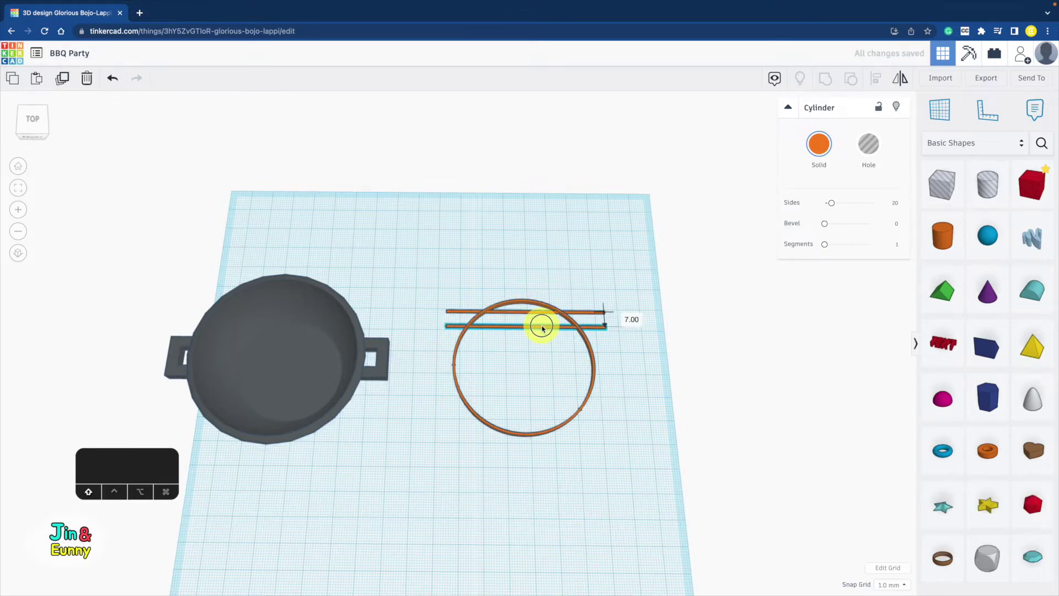
{"action": "key", "text": "super+d"}
{"action": "key", "text": "super+d"}
{"action": "key", "text": "super+d"}
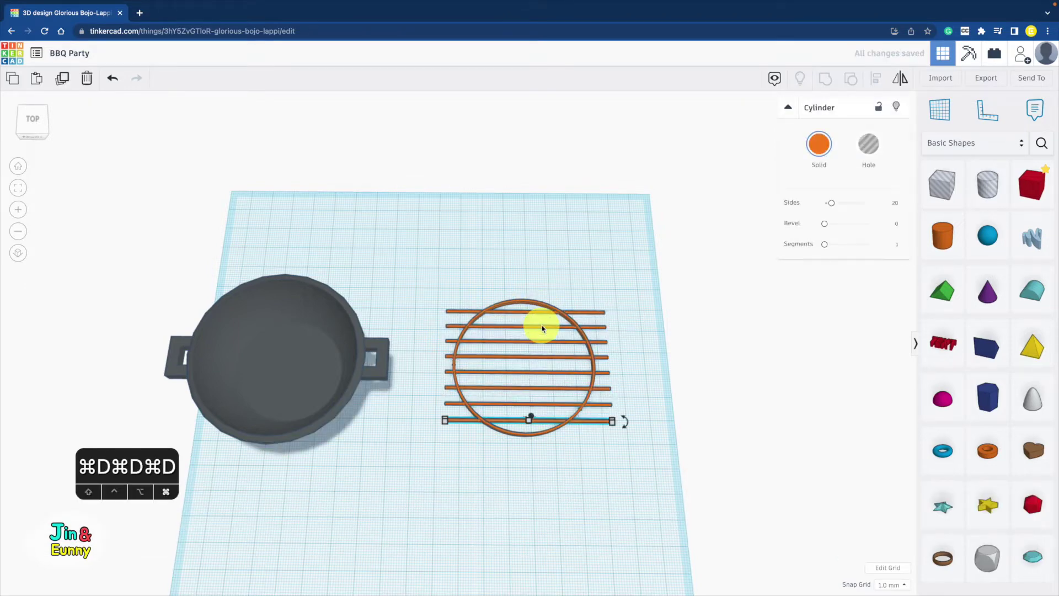
- Add two crossing rods turned 90° to the others and 28 mm apart, and group the pair
{"action": "key", "text": "super+d"}
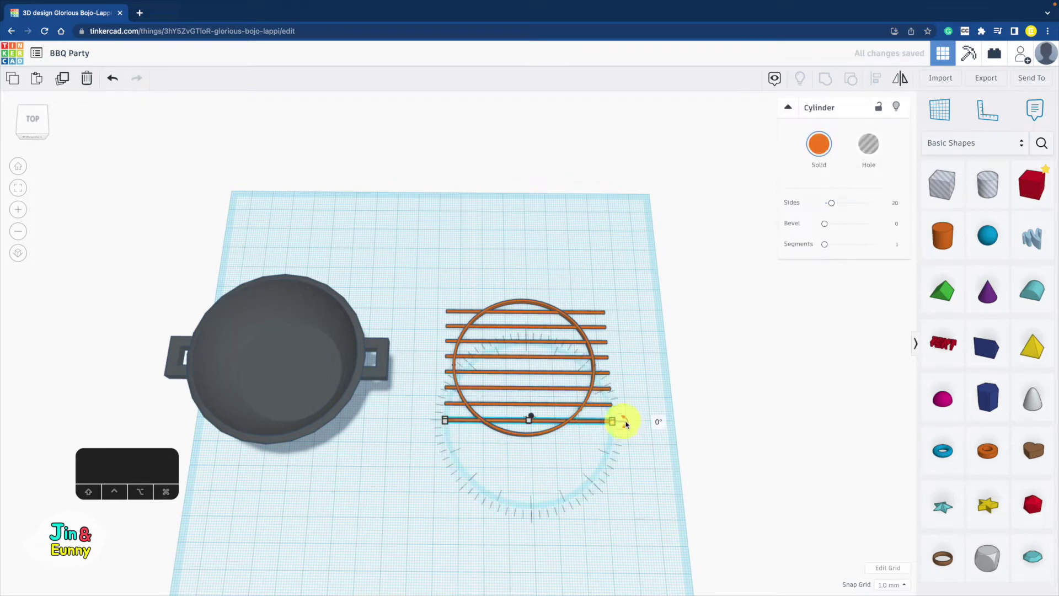
{"action": "left_click_drag", "start_coordinate": [626, 424], "coordinate": [558, 441]}
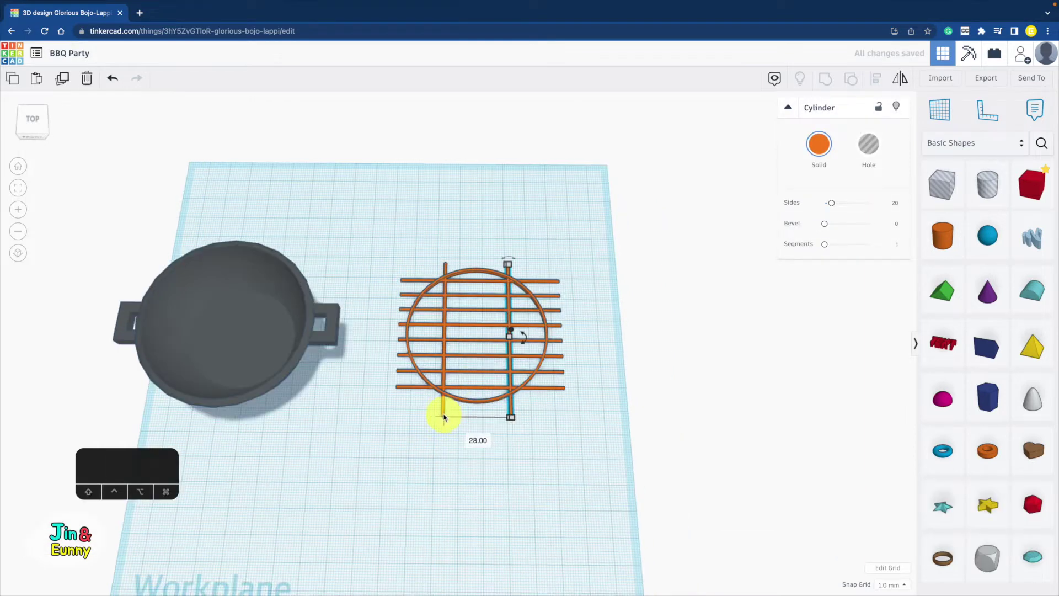
{"action": "left_click", "coordinate": [442, 414], "text": "shift"}
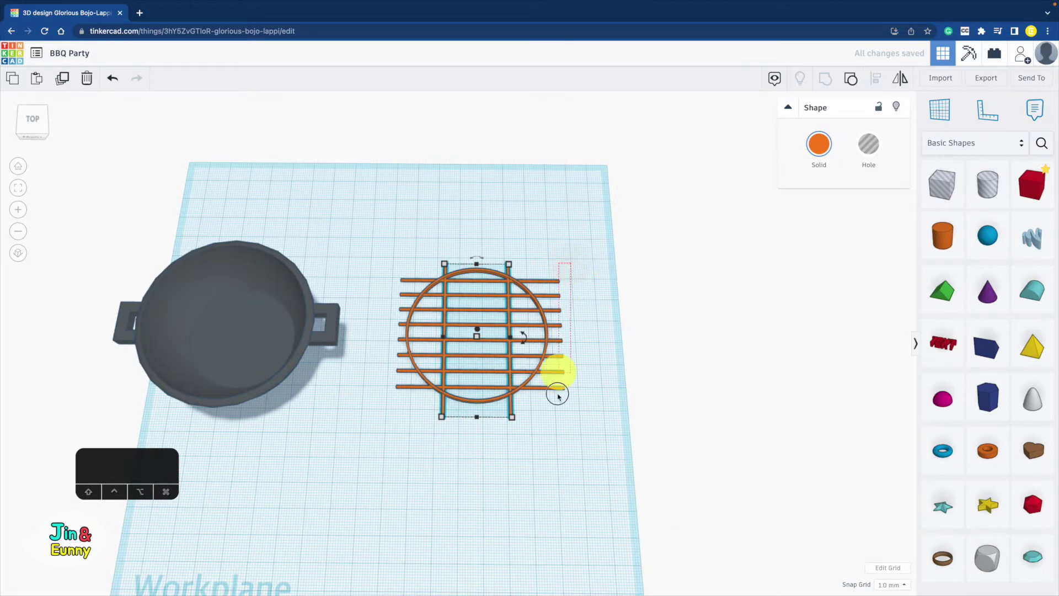
- Group the eight parallel rods and centre both rod groups and the ring on each other in both horizontal directions
{"action": "left_click_drag", "start_coordinate": [558, 440], "coordinate": [558, 440]}
{"action": "left_click", "coordinate": [822, 82]}
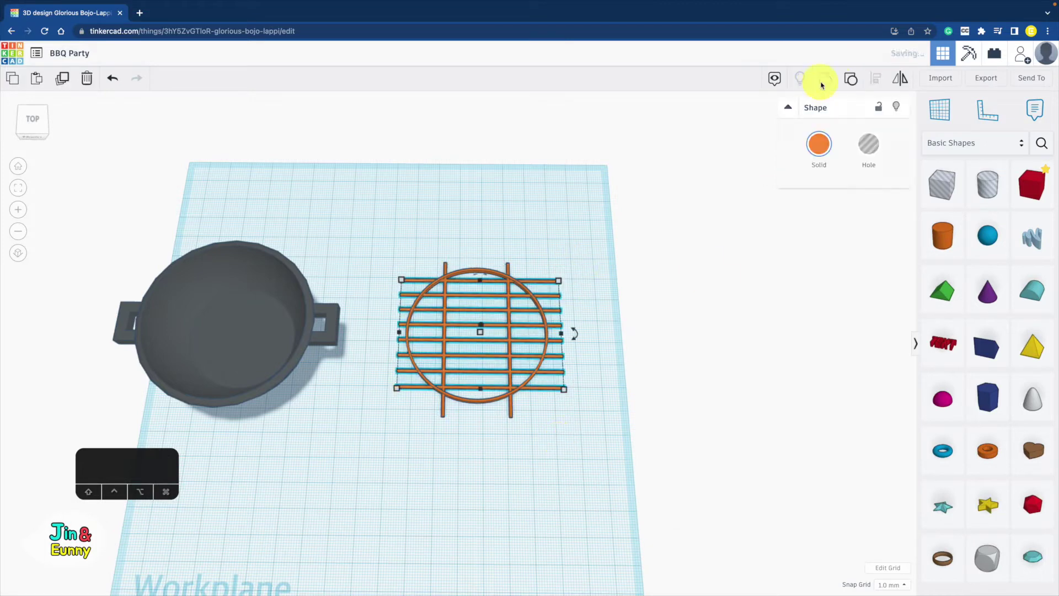
{"action": "left_click_drag", "start_coordinate": [390, 482], "coordinate": [389, 482]}
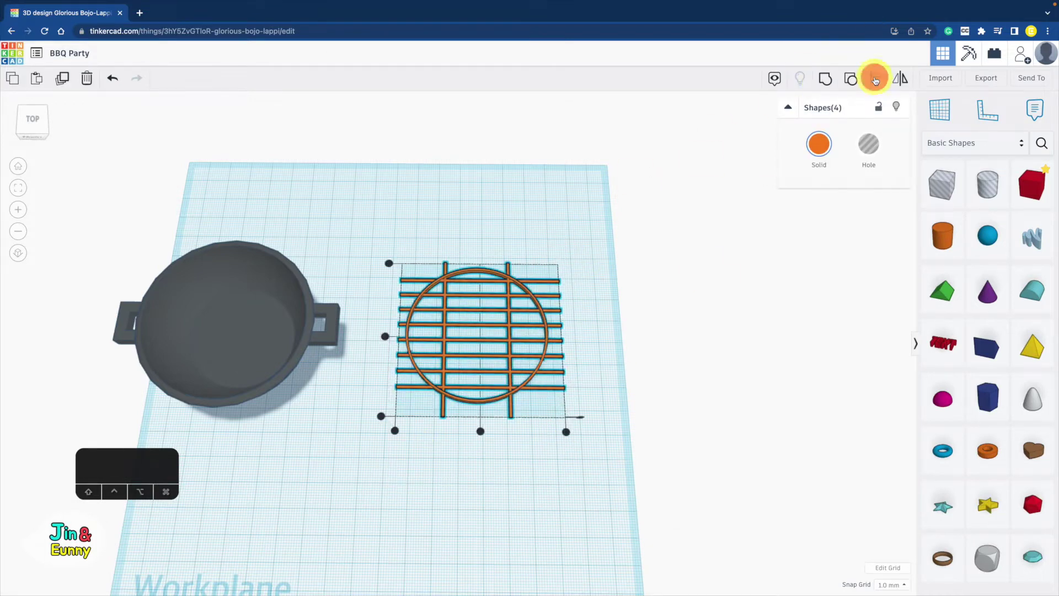
{"action": "left_click", "coordinate": [481, 430]}
{"action": "left_click", "coordinate": [386, 338]}
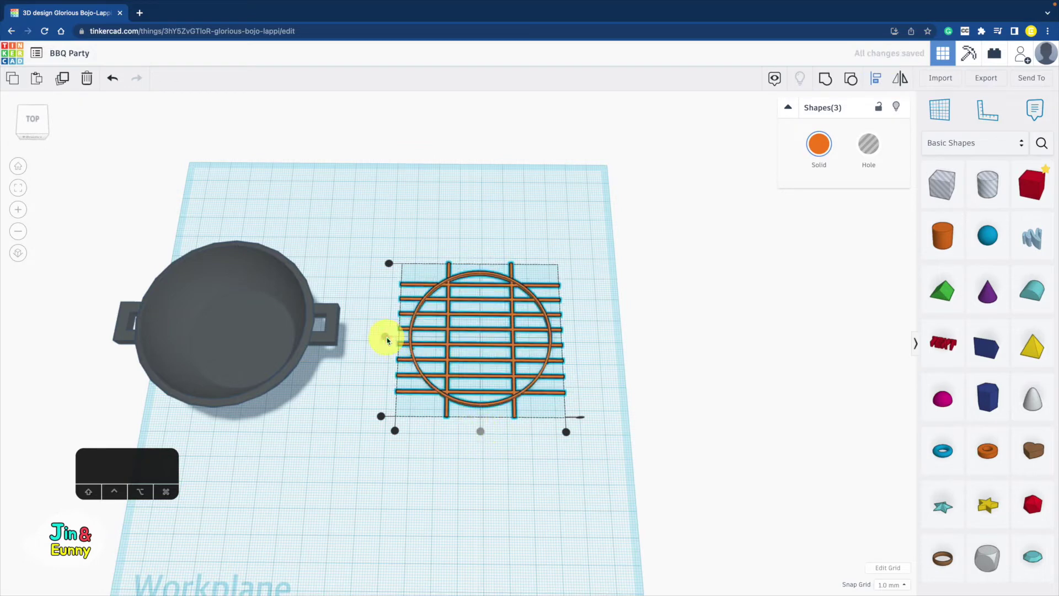
{"action": "left_click", "coordinate": [645, 355]}
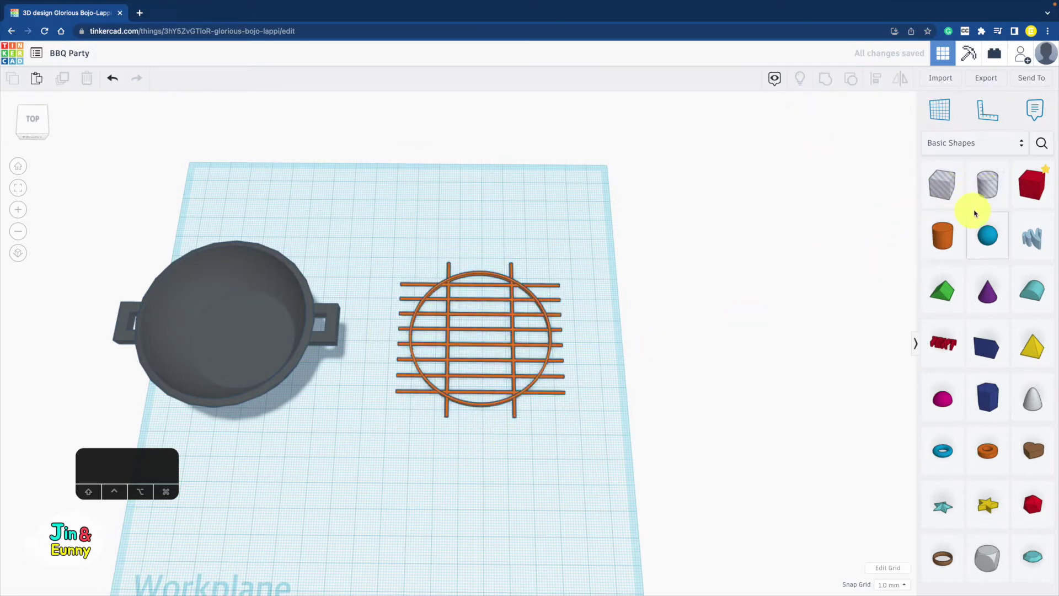
- Add a cylinder hole 61 mm long and 61 mm wide behind the grate and raise its sides to 64
{"action": "left_click_drag", "start_coordinate": [988, 186], "coordinate": [385, 214]}
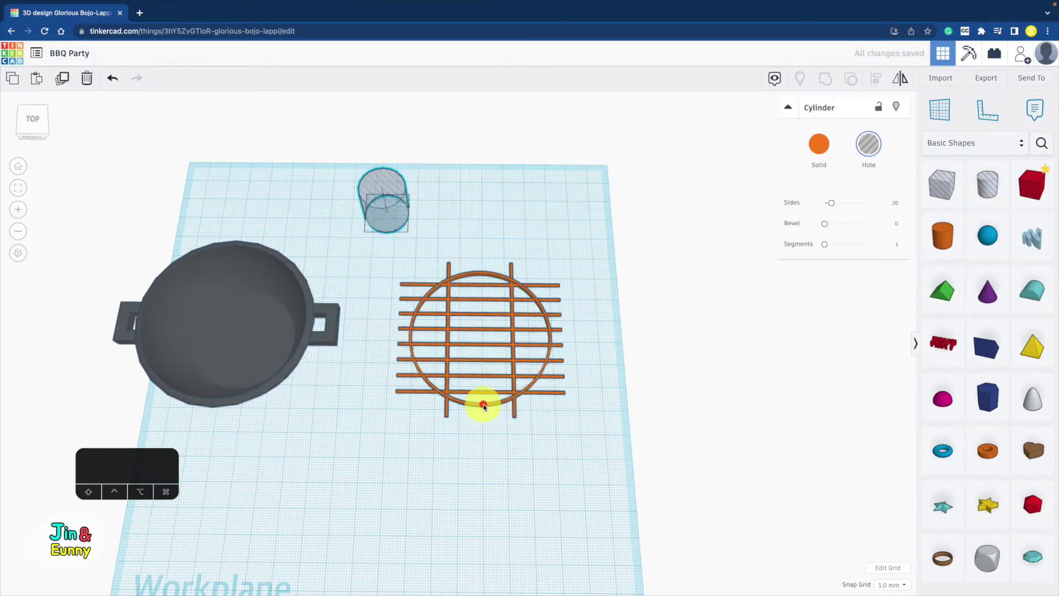
{"action": "left_click", "coordinate": [483, 406]}
{"action": "left_click", "coordinate": [397, 200]}
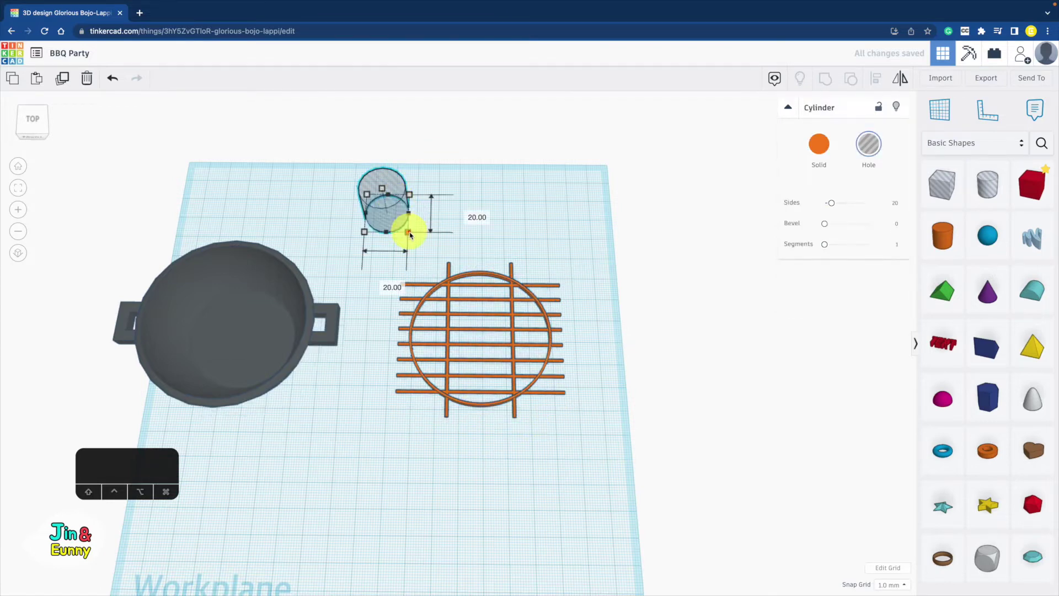
{"action": "type", "text": "61"}
{"action": "key", "text": "Return"}
{"action": "left_click", "coordinate": [556, 215]}
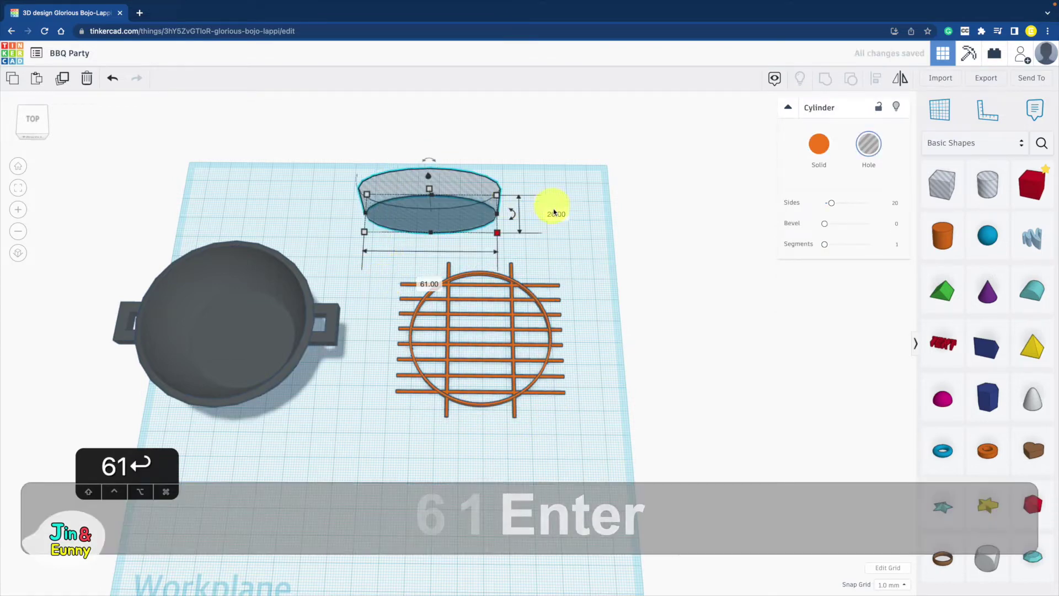
{"action": "type", "text": "61"}
{"action": "key", "text": "Return"}
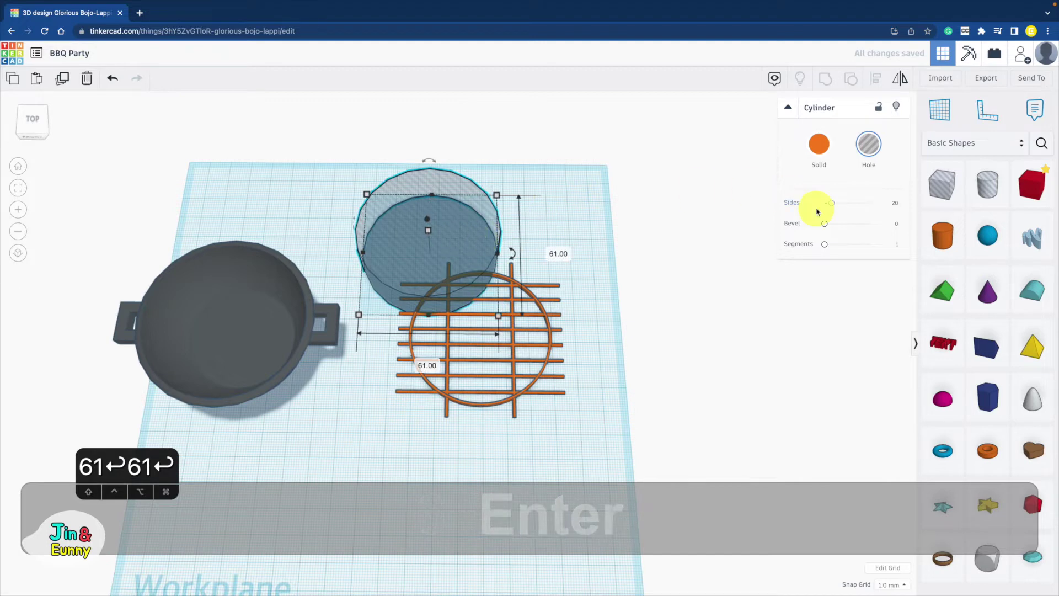
{"action": "left_click_drag", "start_coordinate": [831, 203], "coordinate": [888, 205]}
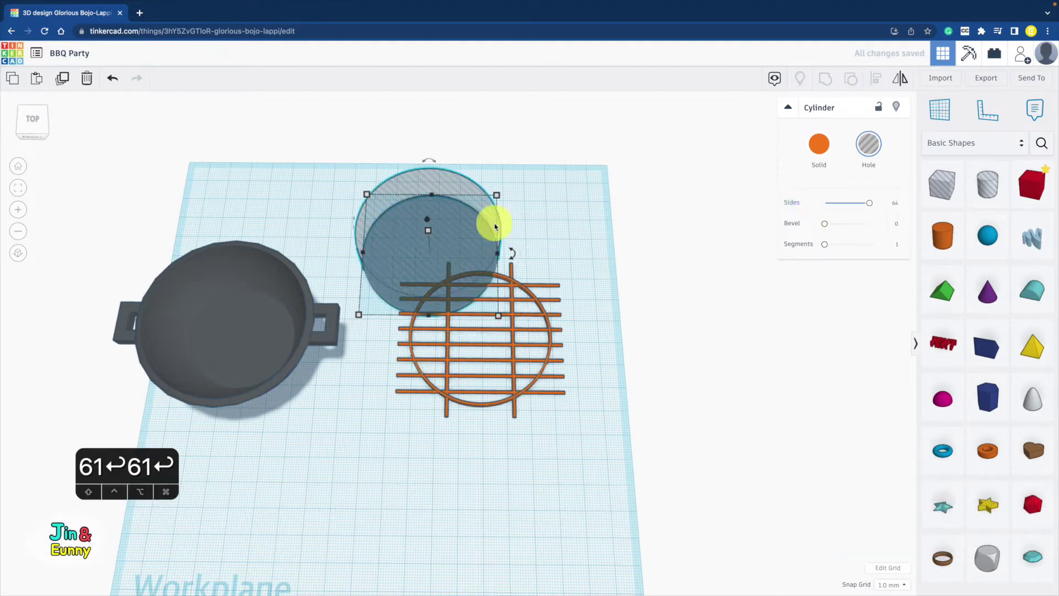
- Move the cylinder hole to free space in front of the grate and surround it with a large flat box
{"action": "right_click_drag", "start_coordinate": [588, 318], "coordinate": [603, 225], "text": "shift"}
{"action": "left_click_drag", "start_coordinate": [433, 152], "coordinate": [488, 415]}
{"action": "left_click_drag", "start_coordinate": [1020, 194], "coordinate": [580, 519]}
{"action": "left_click", "coordinate": [572, 437], "text": "shift"}
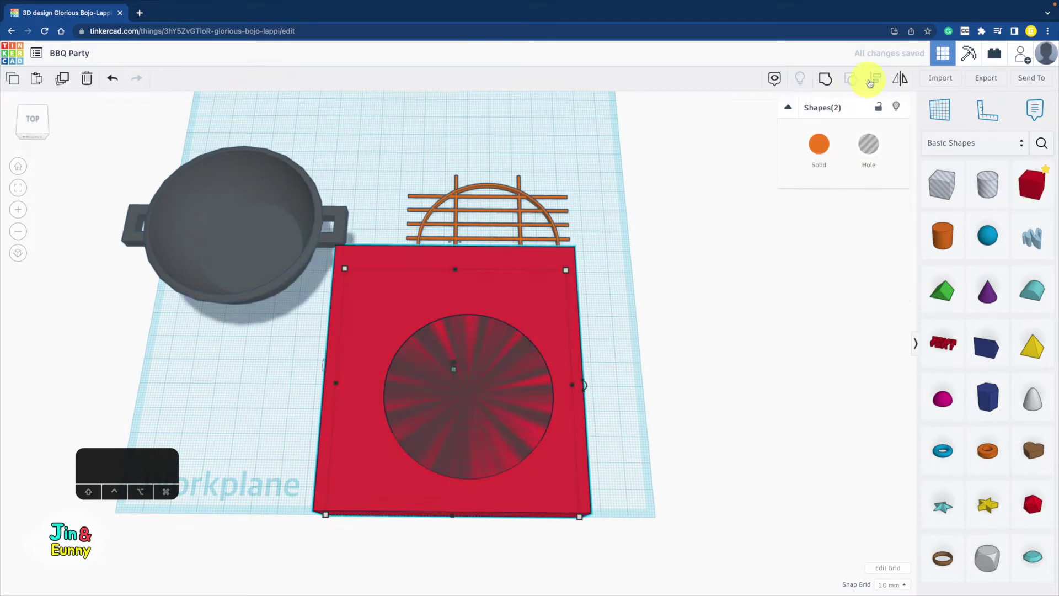
- Centre the cylinder hole in the box, group them and turn the resulting frame into a hole
{"action": "left_click", "coordinate": [452, 529]}
{"action": "left_click", "coordinate": [324, 382]}
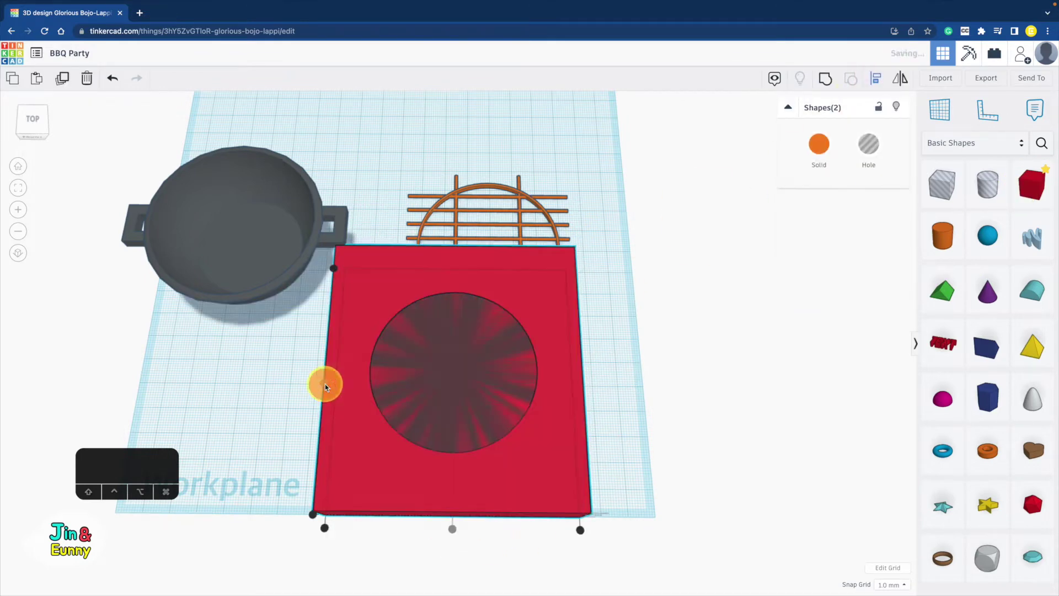
{"action": "left_click", "coordinate": [826, 82]}
{"action": "left_click", "coordinate": [870, 142]}
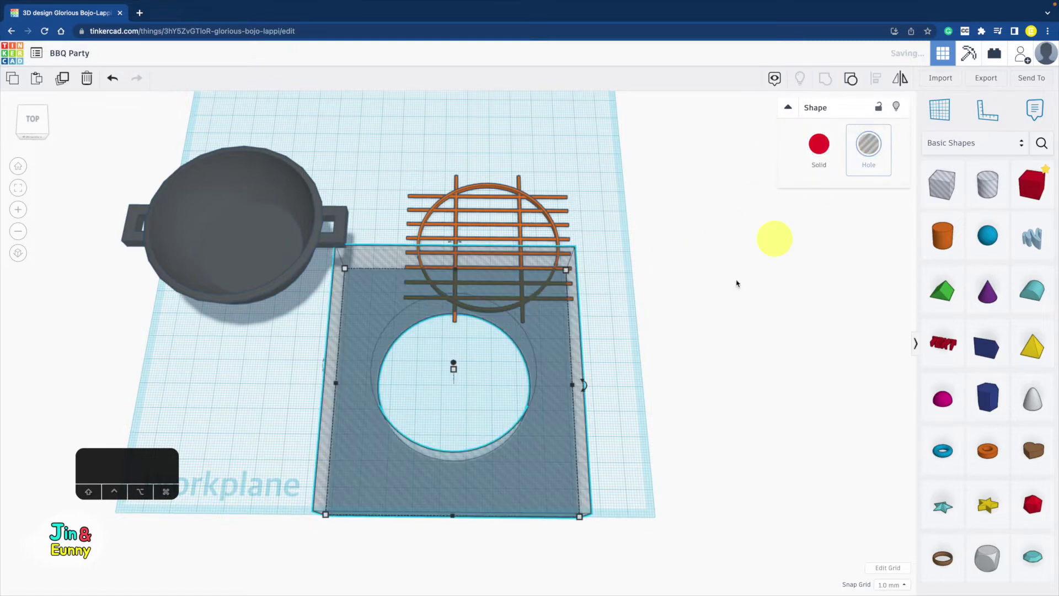
- Place the hole frame over the grate, centre it with the ring and rods, and group everything to trim the rod ends
{"action": "left_click_drag", "start_coordinate": [537, 503], "coordinate": [582, 357]}
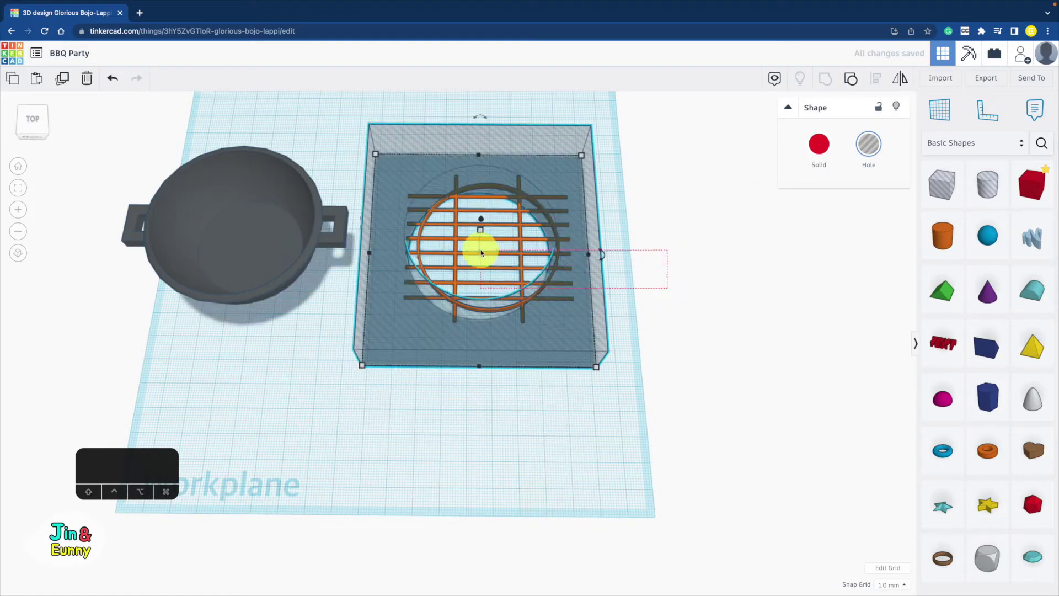
{"action": "left_click", "coordinate": [848, 80]}
{"action": "left_click", "coordinate": [479, 380]}
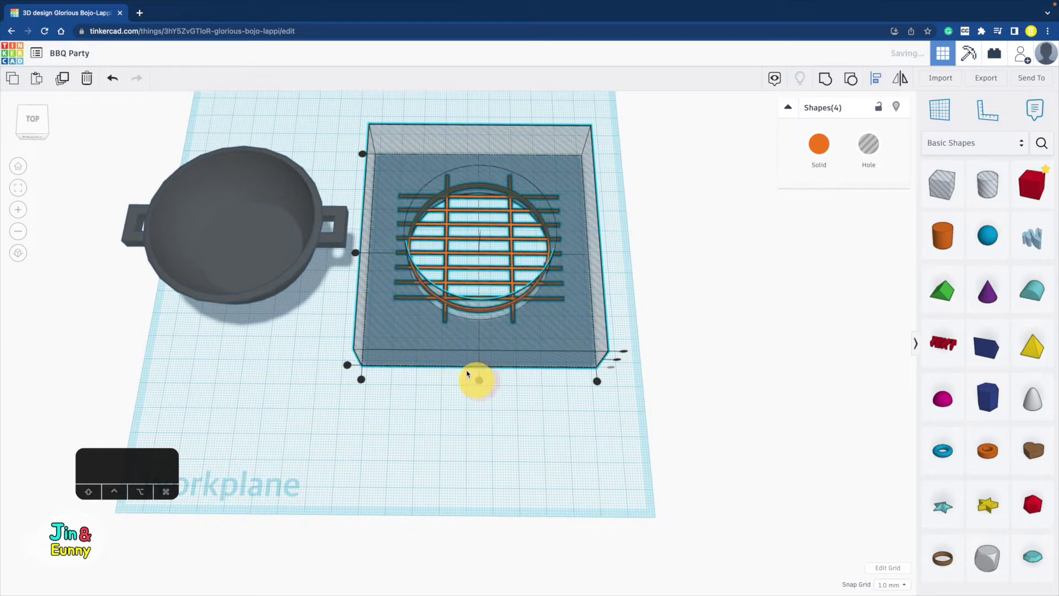
{"action": "left_click", "coordinate": [356, 252]}
{"action": "left_click", "coordinate": [829, 78]}
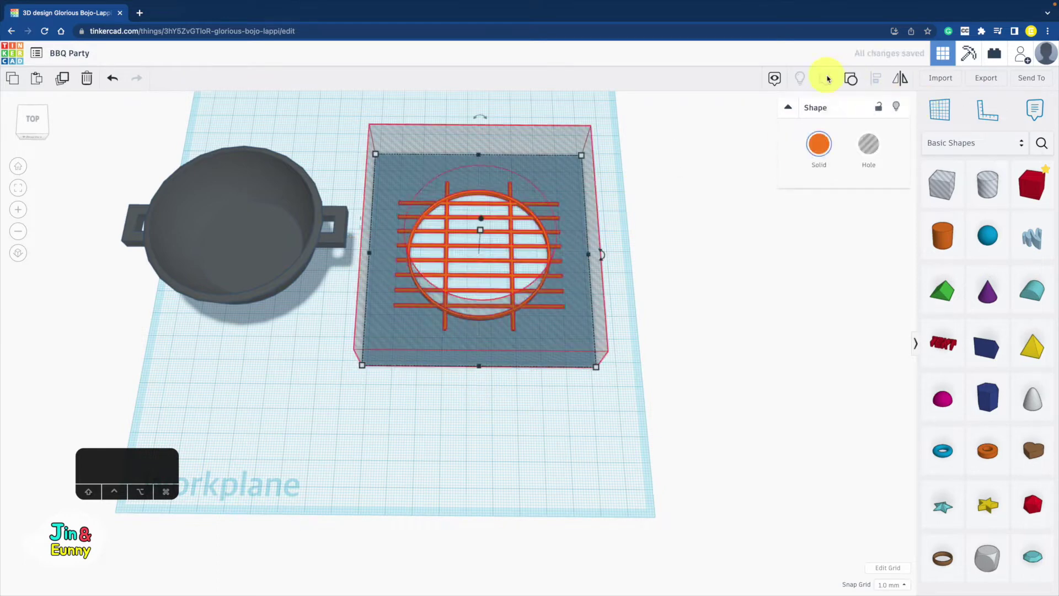
- Colour the trimmed grate light grey and move it to the back of the workplane beside the pot
{"action": "left_click", "coordinate": [818, 149]}
{"action": "left_click", "coordinate": [988, 237]}
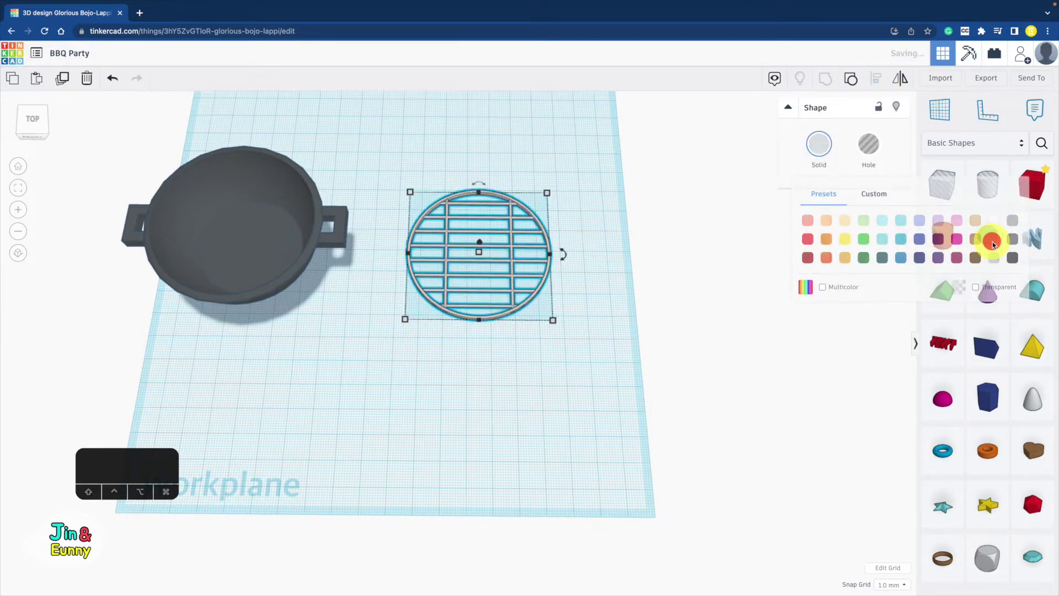
{"action": "left_click", "coordinate": [483, 277]}
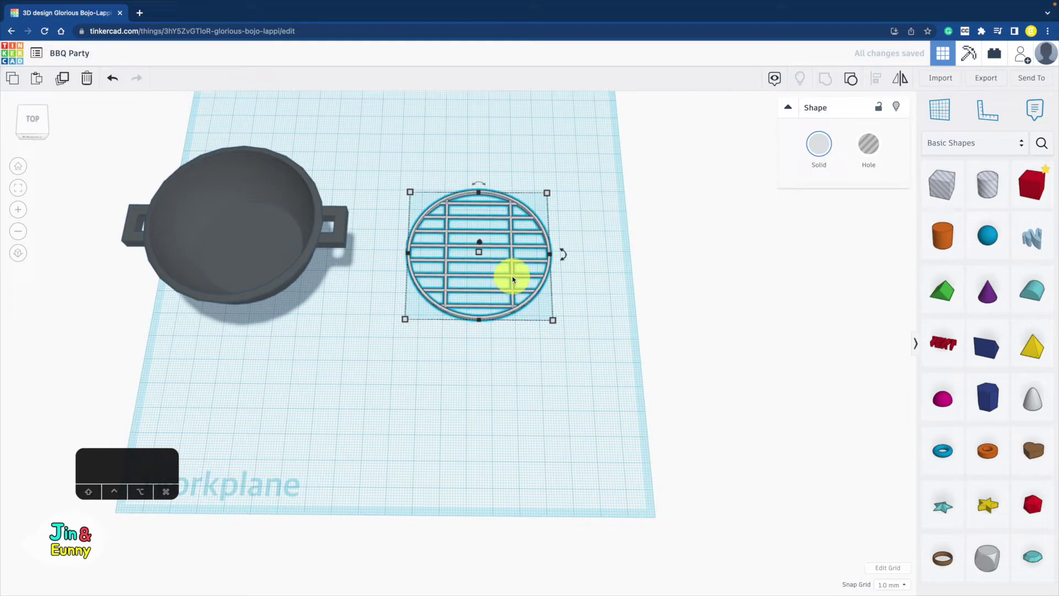
{"action": "left_click_drag", "start_coordinate": [512, 279], "coordinate": [437, 177]}
{"action": "right_click_drag", "start_coordinate": [437, 177], "coordinate": [605, 287], "text": "shift"}
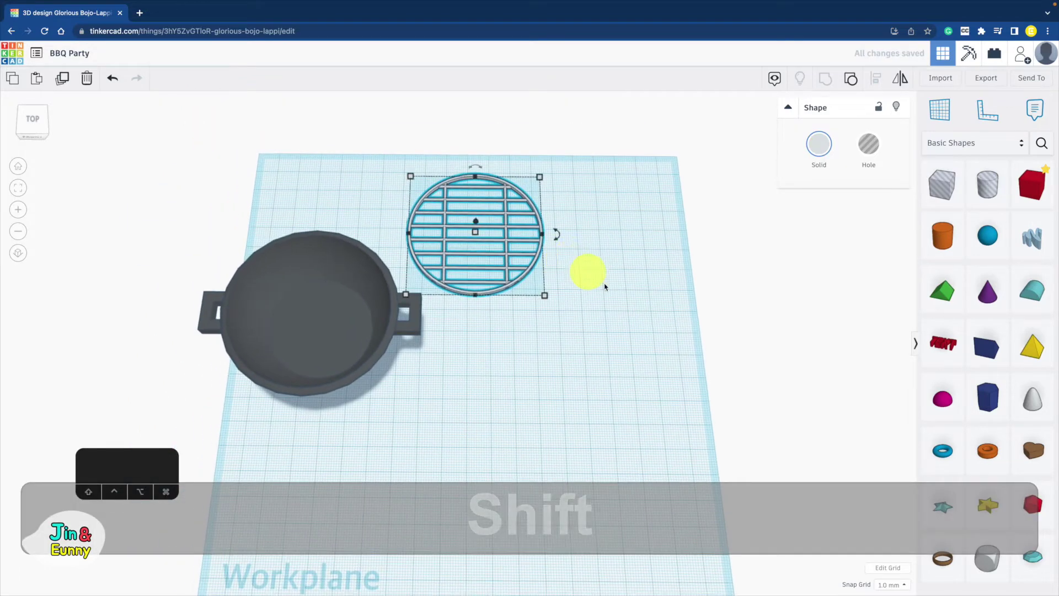
{"action": "left_click", "coordinate": [606, 288]}
- Put a faceted polyhedron in the bowl, colour it black and copy it into a cluster of seven coals
{"action": "left_click_drag", "start_coordinate": [1032, 504], "coordinate": [345, 313]}
{"action": "left_click", "coordinate": [819, 144]}
{"action": "left_click", "coordinate": [987, 309]}
{"action": "left_click_drag", "start_coordinate": [309, 326], "coordinate": [315, 352], "text": "alt"}
{"action": "mouse_move", "coordinate": [298, 353]}
{"action": "right_mouse_down"}
{"action": "mouse_move", "coordinate": [310, 314]}
{"action": "mouse_move", "coordinate": [303, 353]}
{"action": "right_mouse_up"}
{"action": "left_click_drag", "start_coordinate": [315, 325], "coordinate": [319, 331]}
{"action": "left_click", "coordinate": [527, 352]}
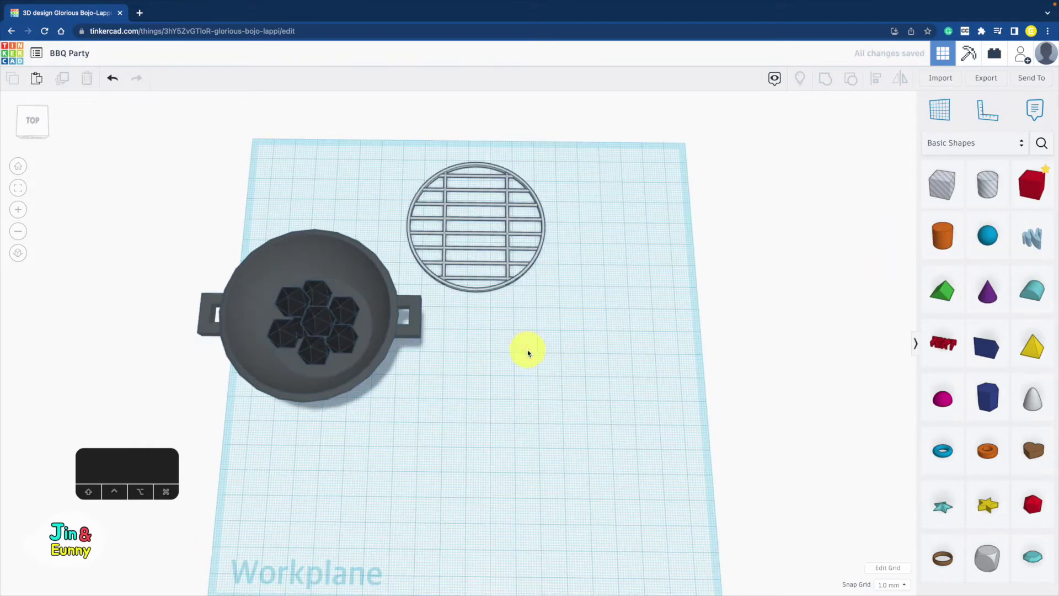
- Move the grate to the pot, centre it horizontally in both directions and align it with the pot's top
{"action": "left_click_drag", "start_coordinate": [525, 275], "coordinate": [370, 377]}
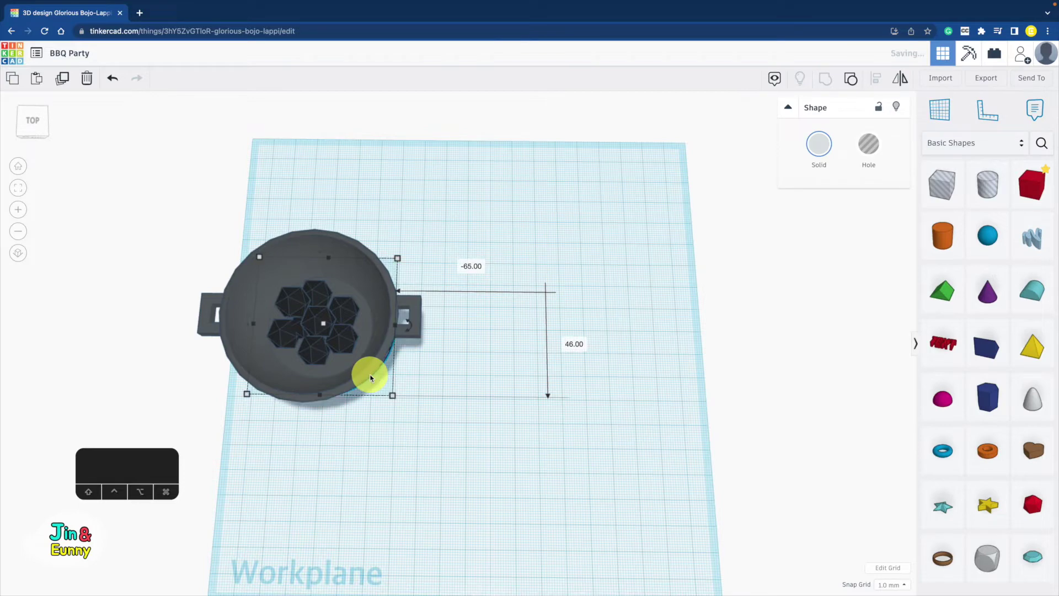
{"action": "right_click_drag", "start_coordinate": [418, 263], "coordinate": [366, 281]}
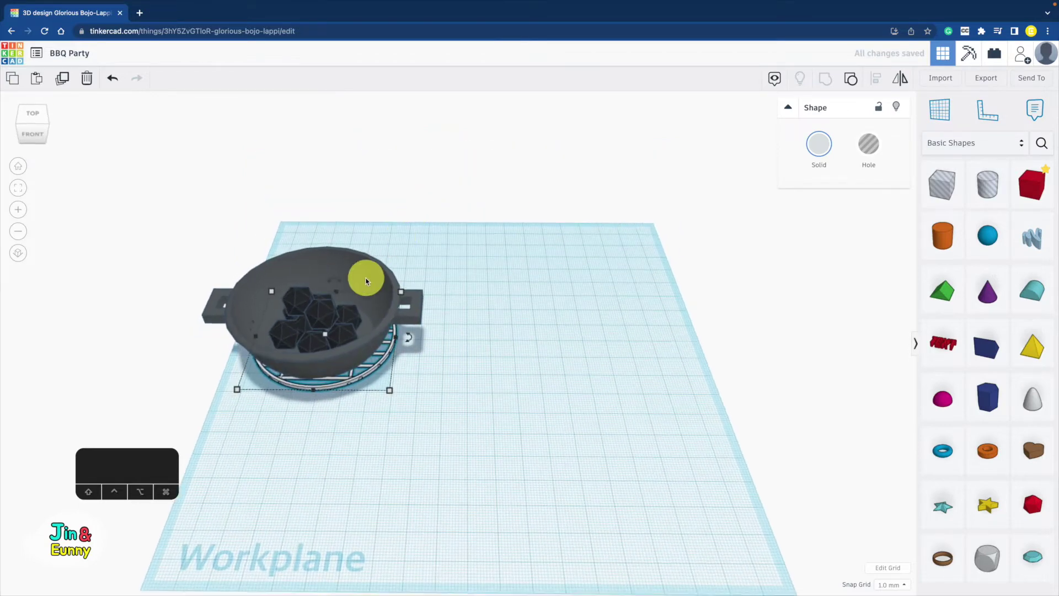
{"action": "left_click", "coordinate": [367, 264], "text": "shift"}
{"action": "left_click", "coordinate": [876, 77]}
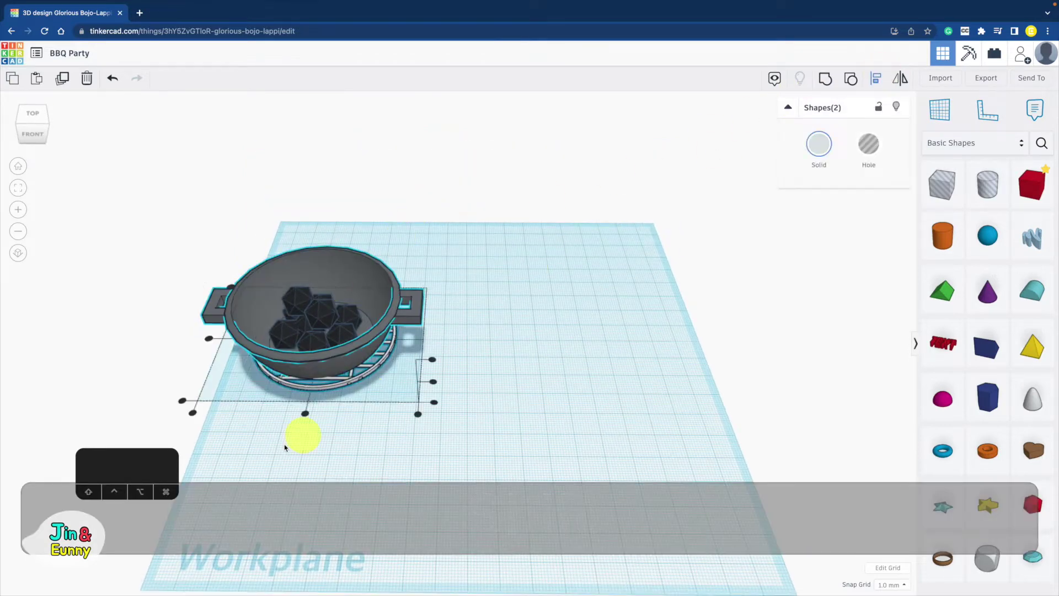
{"action": "left_click", "coordinate": [308, 413]}
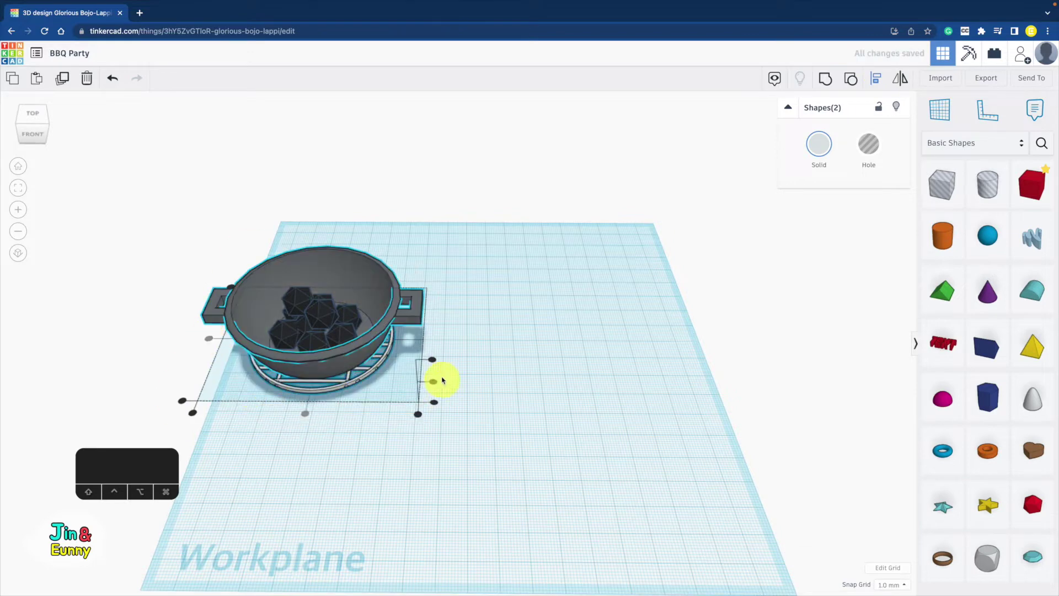
{"action": "left_click", "coordinate": [433, 359]}
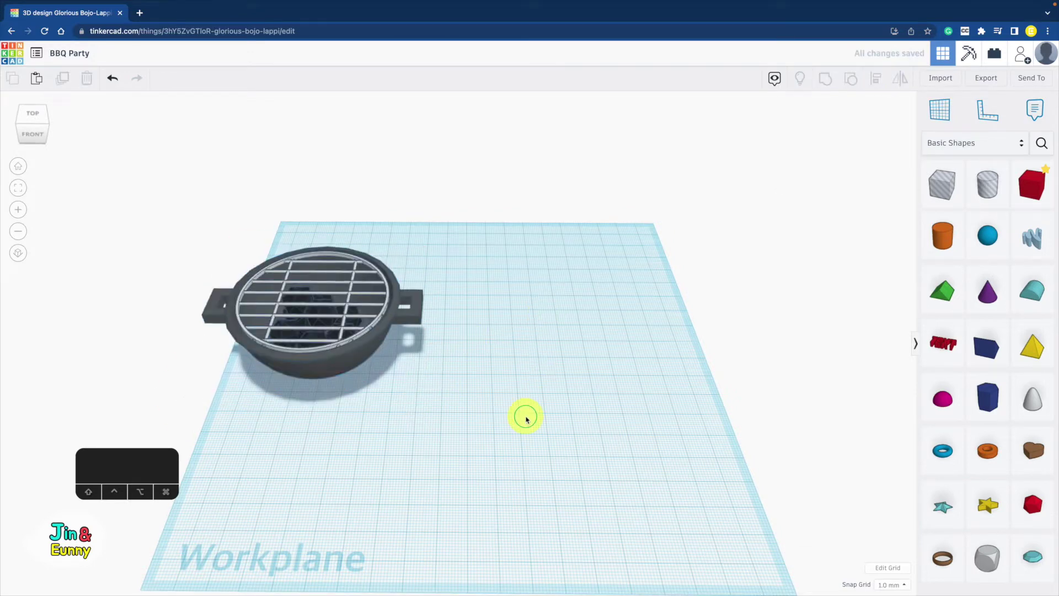
- Place a Scribble shape on the workplane and draw a filled, rounded meat slice outline with a slightly concave lower edge
{"action": "right_click_drag", "start_coordinate": [525, 419], "coordinate": [534, 481]}
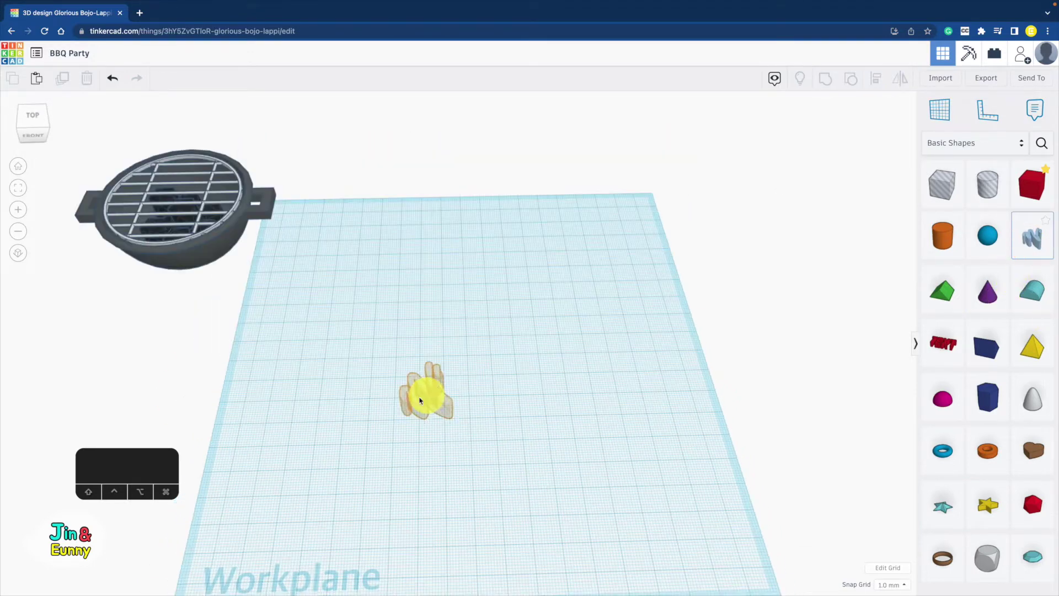
{"action": "left_click_drag", "start_coordinate": [420, 400], "coordinate": [465, 332]}
{"action": "mouse_move", "coordinate": [452, 134]}
{"action": "left_mouse_down"}
{"action": "mouse_move", "coordinate": [449, 367]}
{"action": "mouse_move", "coordinate": [676, 194]}
{"action": "mouse_move", "coordinate": [466, 132]}
{"action": "mouse_move", "coordinate": [523, 144]}
{"action": "left_mouse_up"}
{"action": "mouse_move", "coordinate": [506, 339]}
{"action": "left_mouse_down"}
{"action": "mouse_move", "coordinate": [350, 319]}
{"action": "mouse_move", "coordinate": [399, 147]}
{"action": "mouse_move", "coordinate": [590, 369]}
{"action": "mouse_move", "coordinate": [734, 346]}
{"action": "mouse_move", "coordinate": [608, 171]}
{"action": "mouse_move", "coordinate": [576, 173]}
{"action": "left_mouse_up"}
{"action": "left_click_drag", "start_coordinate": [355, 205], "coordinate": [372, 220]}
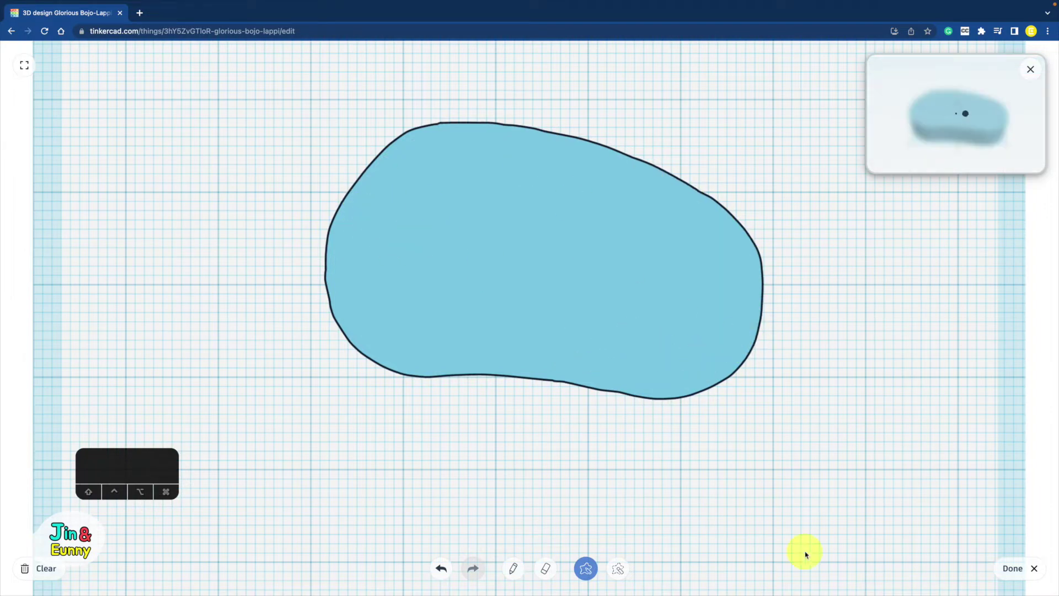
{"action": "left_click", "coordinate": [1013, 568]}
- Set the meat slice's height to 5 mm and colour it red
{"action": "left_click_drag", "start_coordinate": [461, 354], "coordinate": [461, 345]}
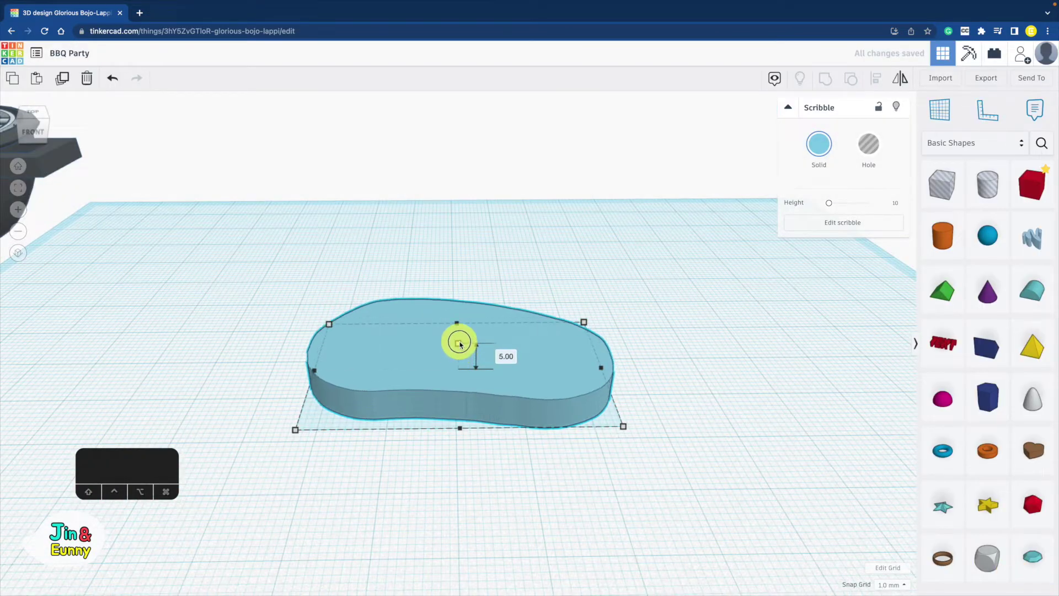
{"action": "right_click_drag", "start_coordinate": [617, 349], "coordinate": [617, 440]}
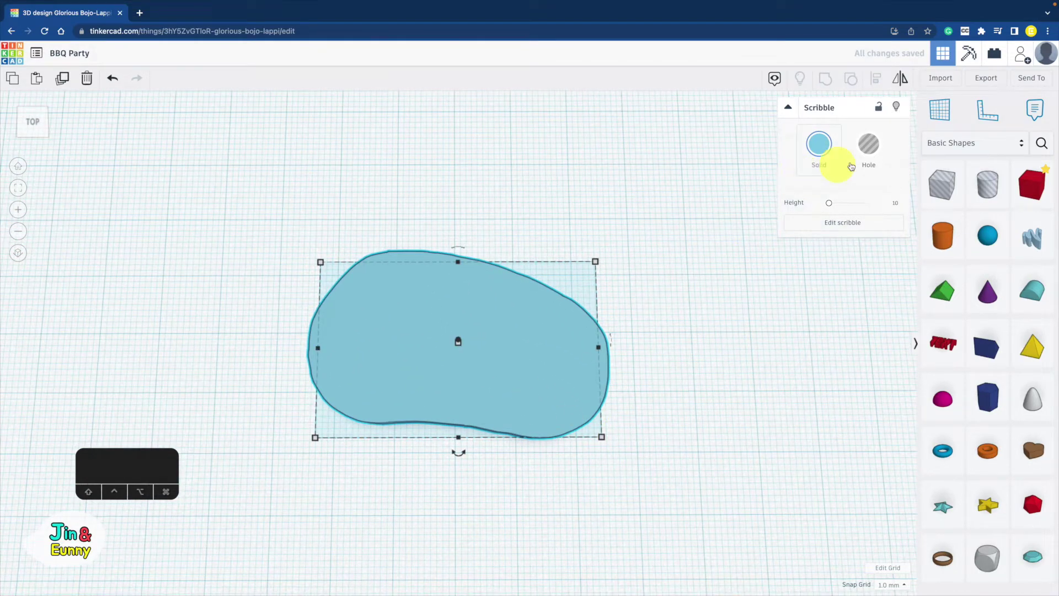
{"action": "left_click", "coordinate": [819, 147]}
{"action": "left_click", "coordinate": [809, 239]}
- Duplicate the red meat slice in place and enlarge the copy slightly and proportionally about its centre
{"action": "left_click", "coordinate": [489, 421]}
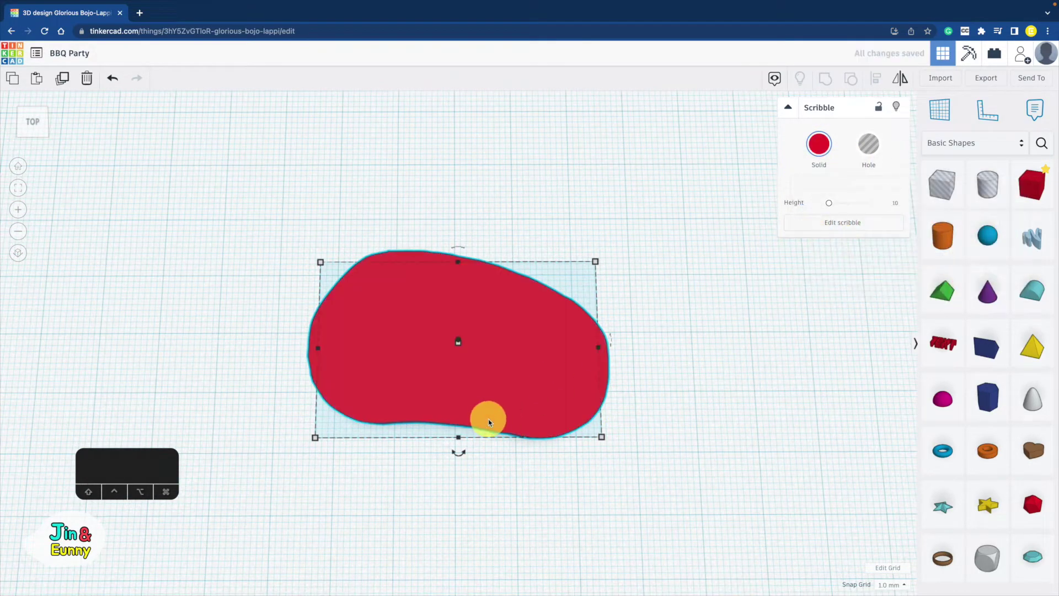
{"action": "key", "text": "super+d"}
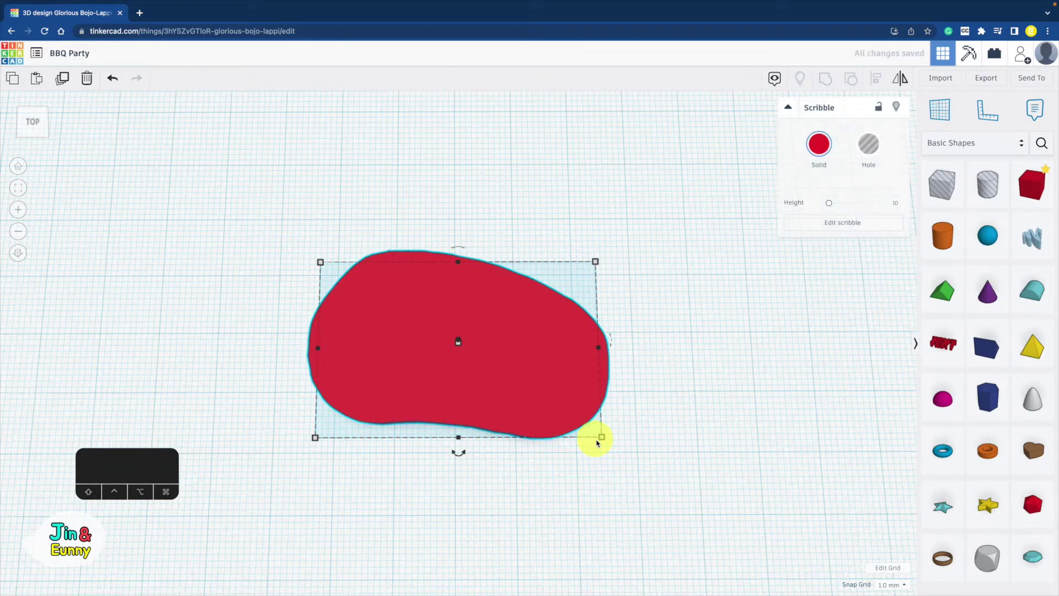
{"action": "left_click_drag", "start_coordinate": [602, 437], "coordinate": [610, 444], "text": "alt+shift"}
{"action": "right_click_drag", "start_coordinate": [520, 393], "coordinate": [514, 365]}
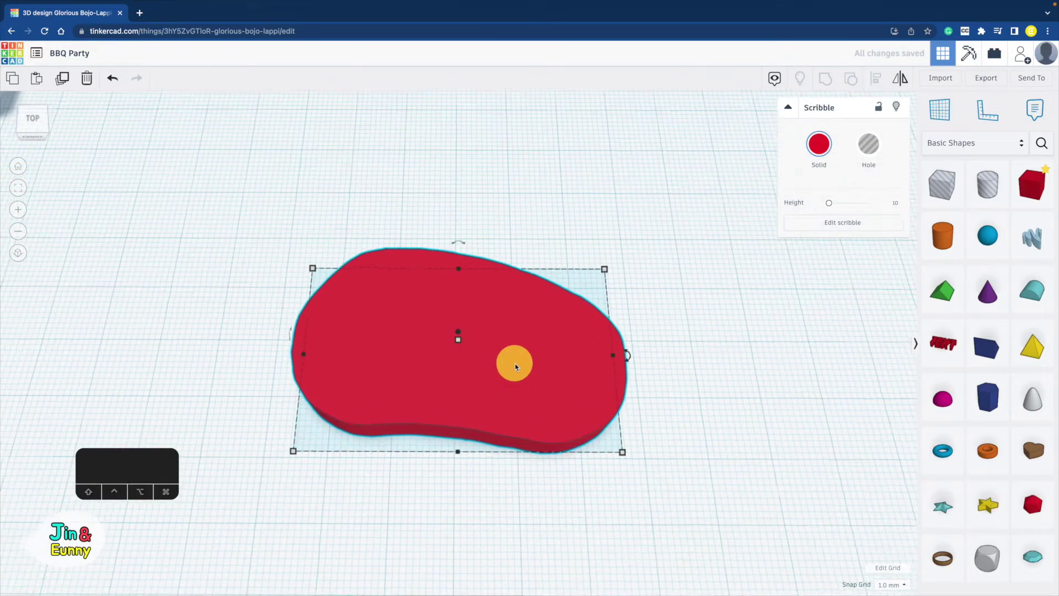
- Colour the enlarged meat slice copy white and set its height to 5.9 mm
{"action": "left_click_drag", "start_coordinate": [458, 342], "coordinate": [458, 346]}
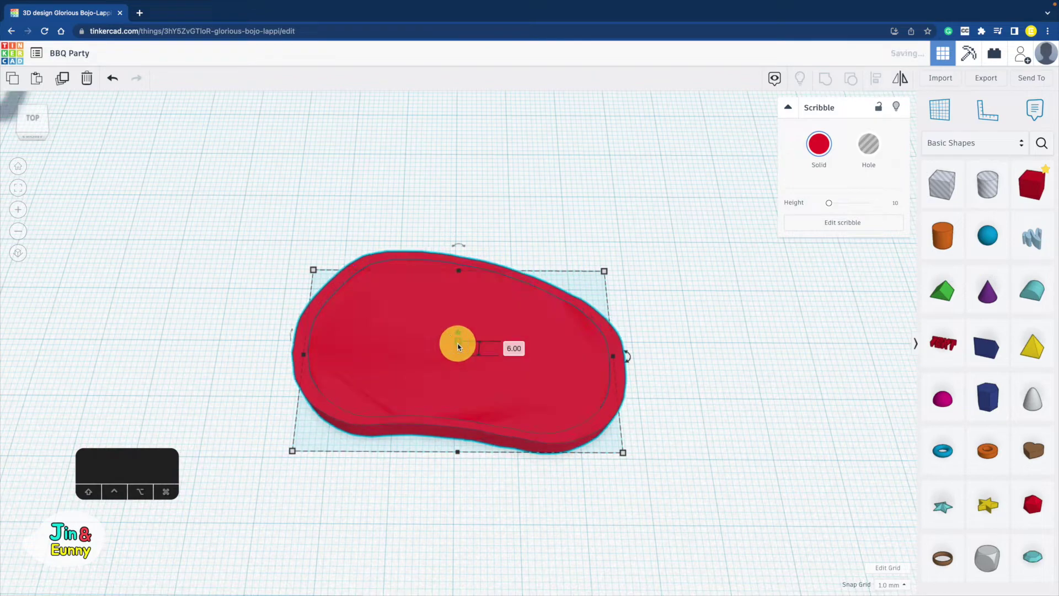
{"action": "left_click", "coordinate": [813, 173]}
{"action": "left_click", "coordinate": [990, 227]}
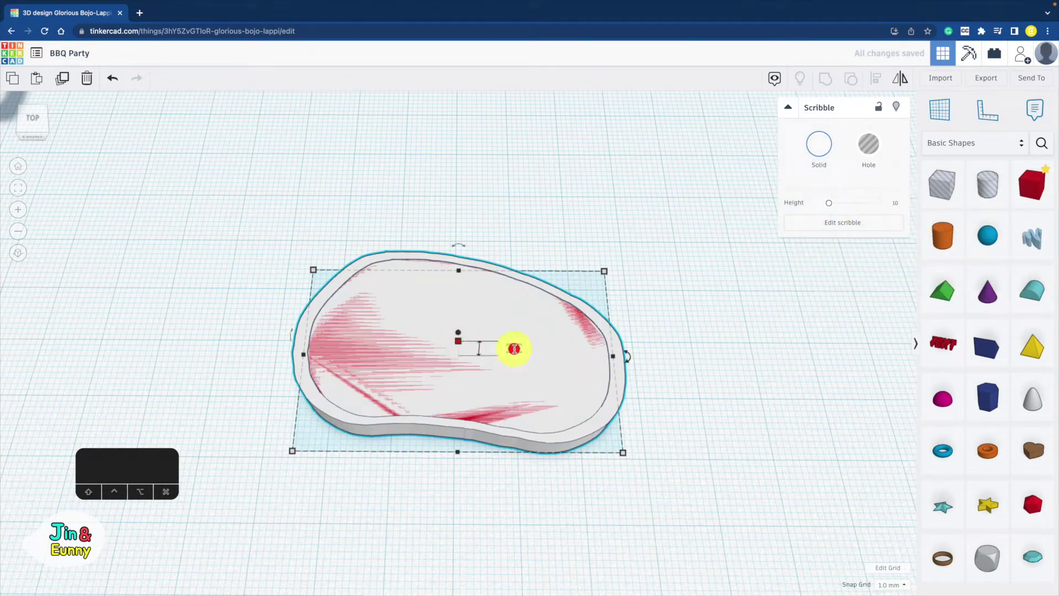
{"action": "type", "text": "5.9"}
{"action": "key", "text": "Return"}
{"action": "left_click", "coordinate": [733, 296]}
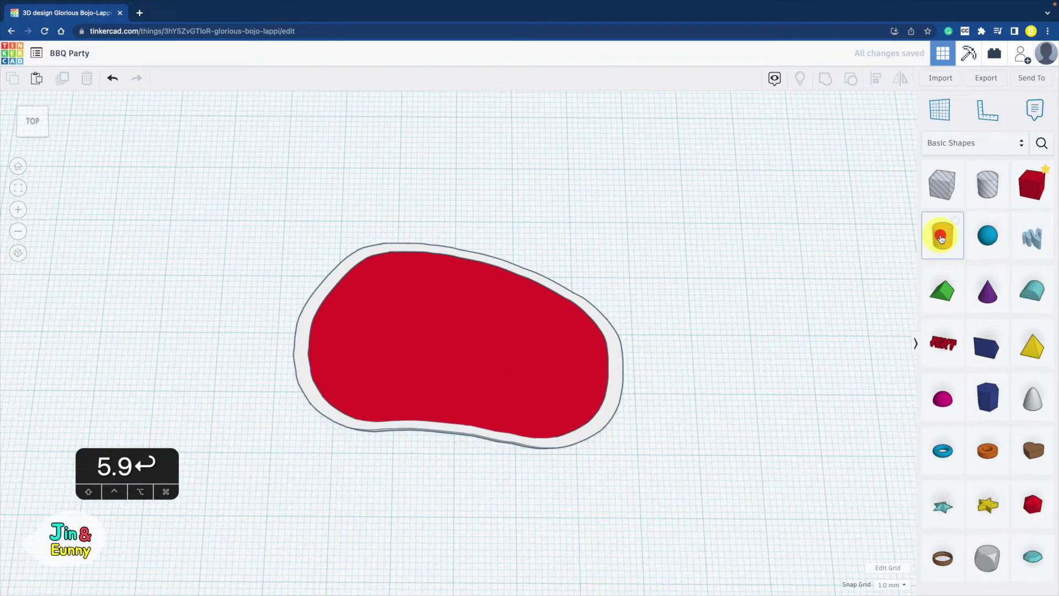
- Place a small cylinder near the meat slice's upper-left edge and set its height to 6.1 mm
{"action": "left_click_drag", "start_coordinate": [942, 238], "coordinate": [441, 333]}
{"action": "left_click_drag", "start_coordinate": [503, 394], "coordinate": [414, 313]}
{"action": "left_click_drag", "start_coordinate": [396, 261], "coordinate": [436, 292]}
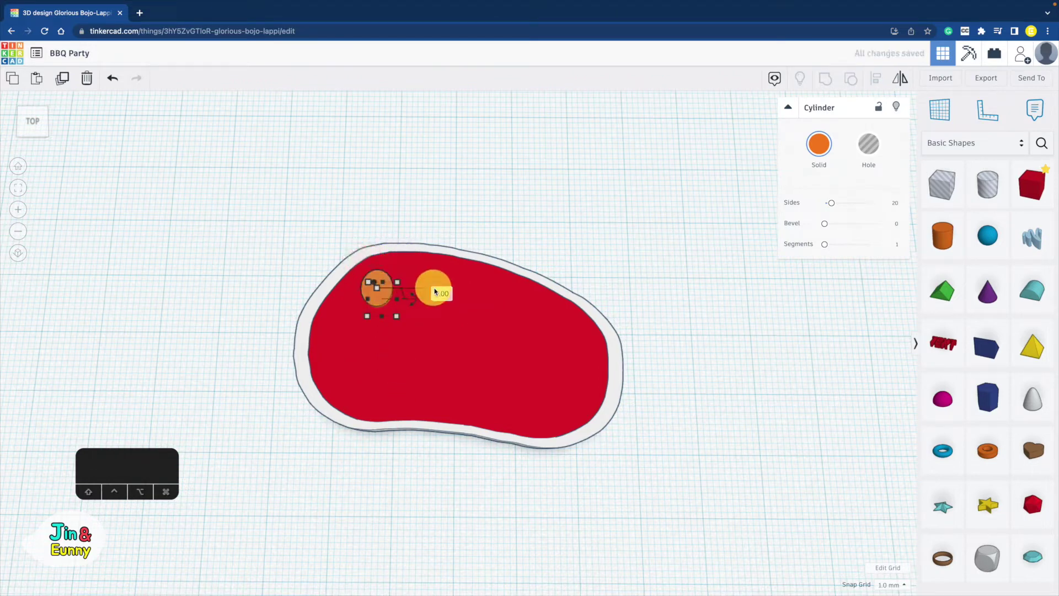
{"action": "type", "text": "6.1"}
{"action": "key", "text": "Return"}
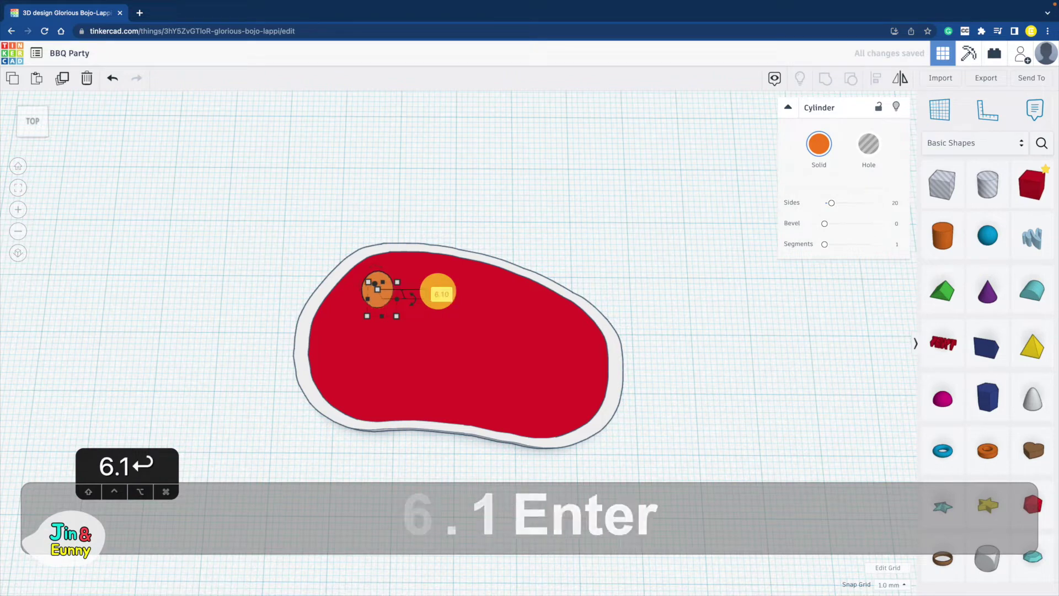
- Colour the small cylinder on the meat slice white and set its sides to 64
{"action": "left_click", "coordinate": [818, 145]}
{"action": "left_click", "coordinate": [993, 221]}
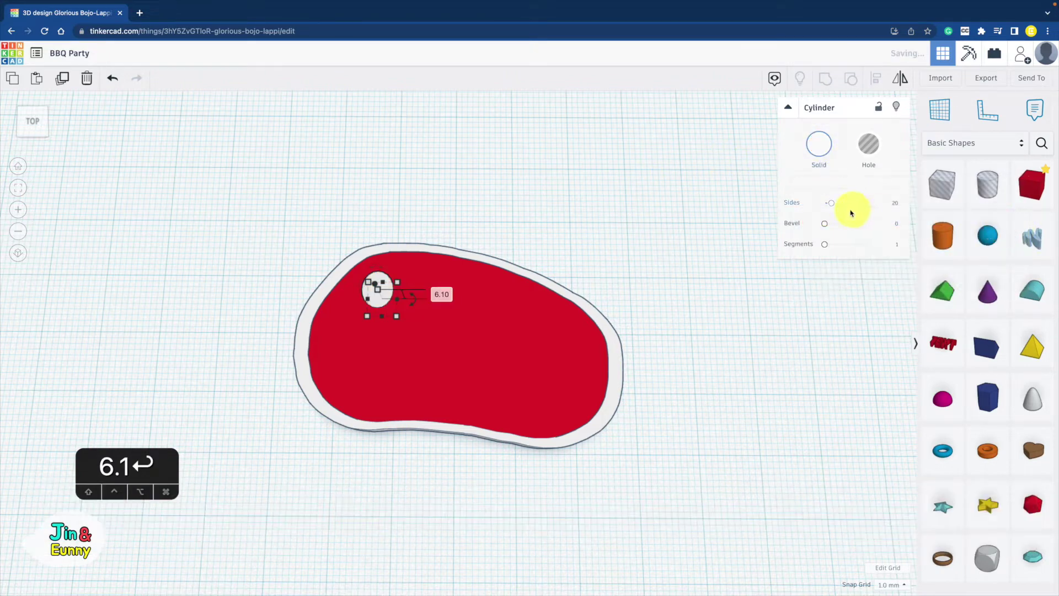
{"action": "left_click", "coordinate": [502, 232]}
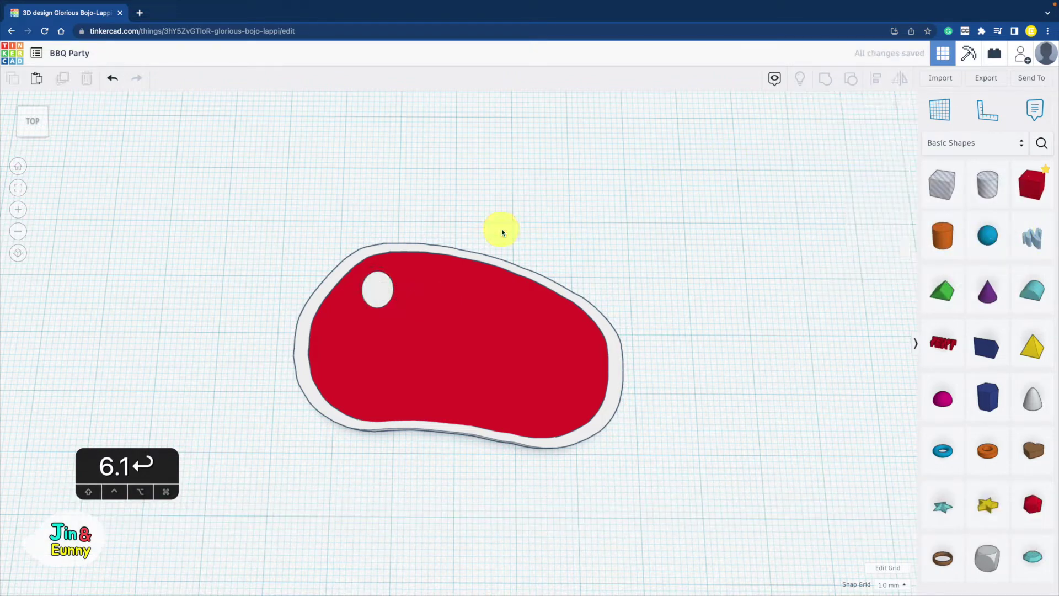
{"action": "left_click", "coordinate": [380, 289]}
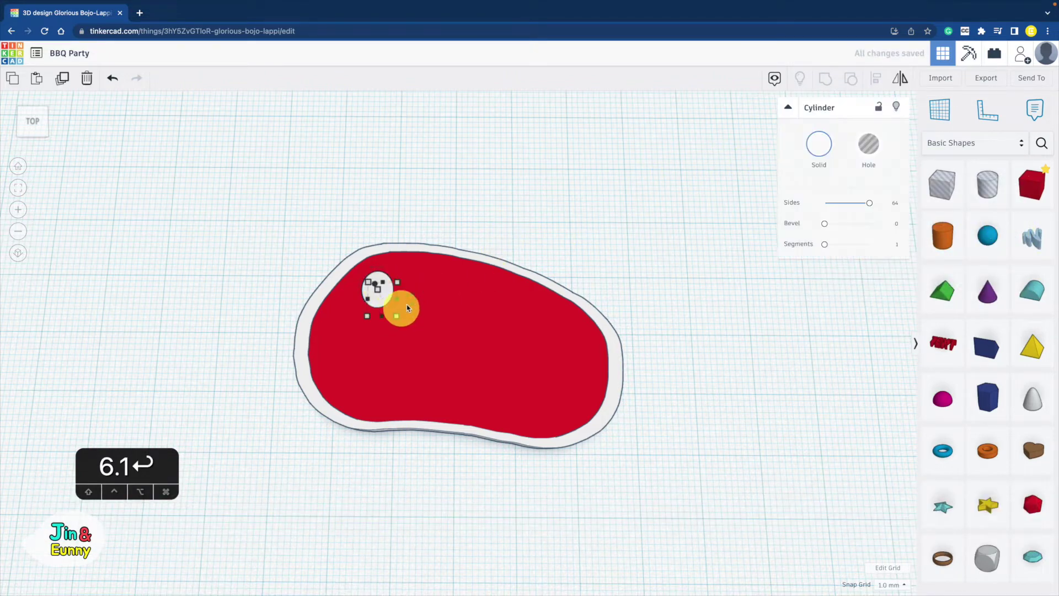
{"action": "left_click", "coordinate": [669, 254]}
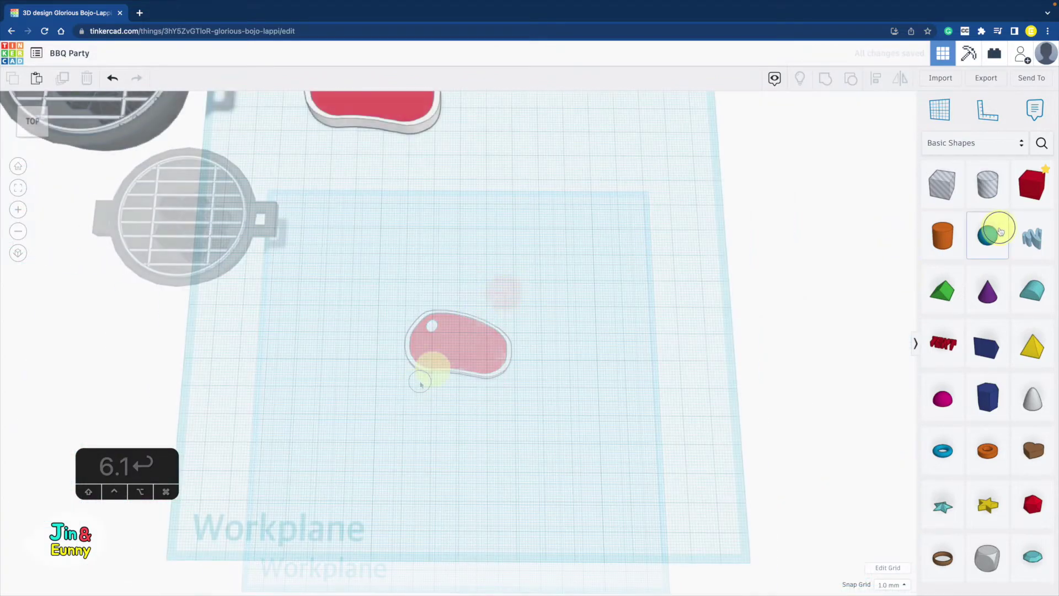
- Place a sphere in front of the steak, stretch it into an oval about 29 mm deep and 23 mm high, and colour it light red
{"action": "left_click_drag", "start_coordinate": [1000, 230], "coordinate": [480, 265]}
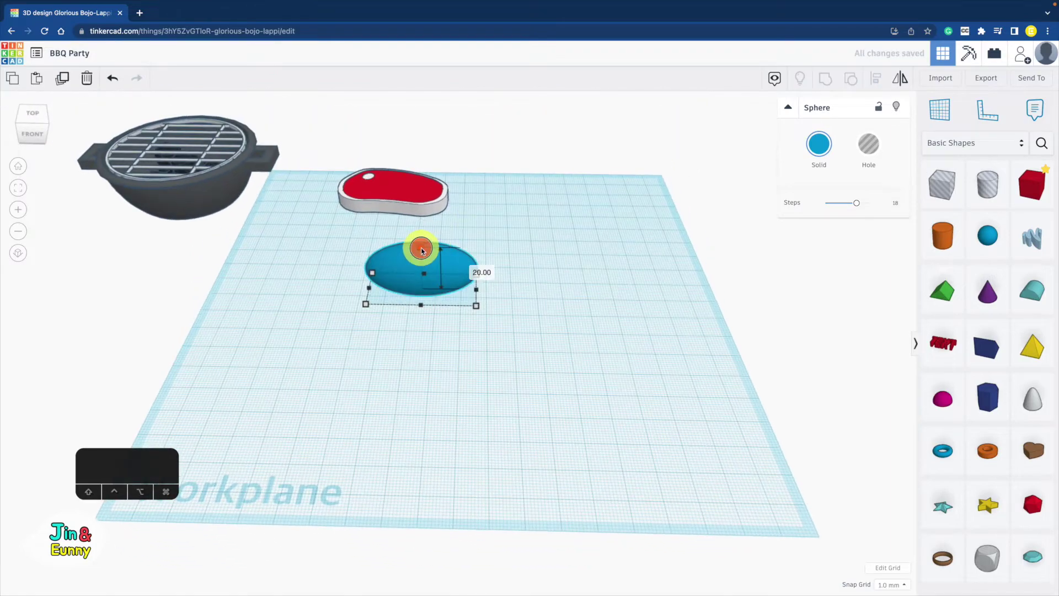
{"action": "left_click_drag", "start_coordinate": [420, 249], "coordinate": [421, 243]}
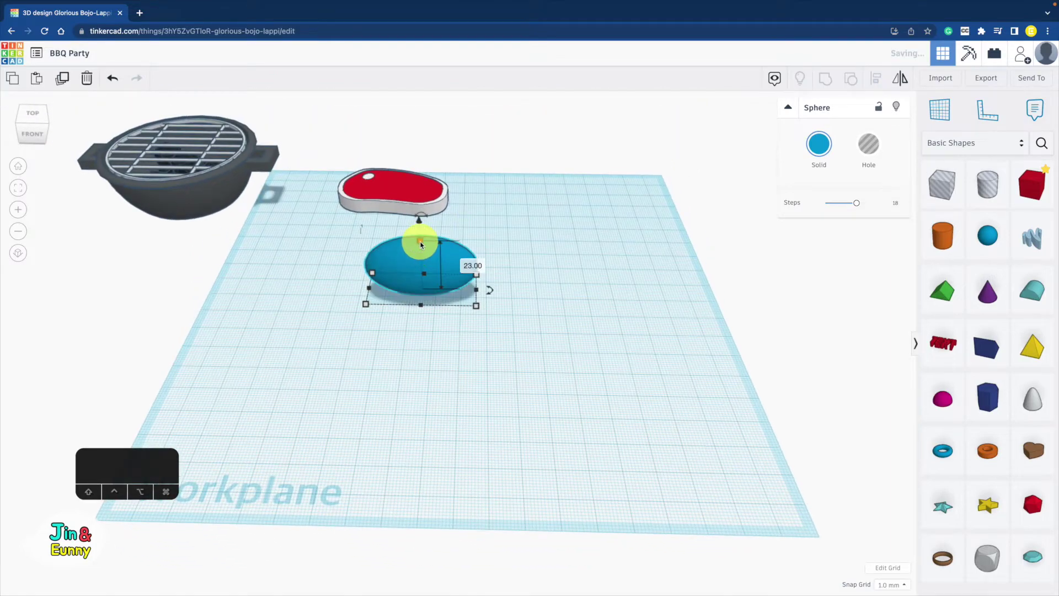
{"action": "right_click_drag", "start_coordinate": [480, 273], "coordinate": [481, 302]}
{"action": "left_click_drag", "start_coordinate": [420, 298], "coordinate": [414, 312]}
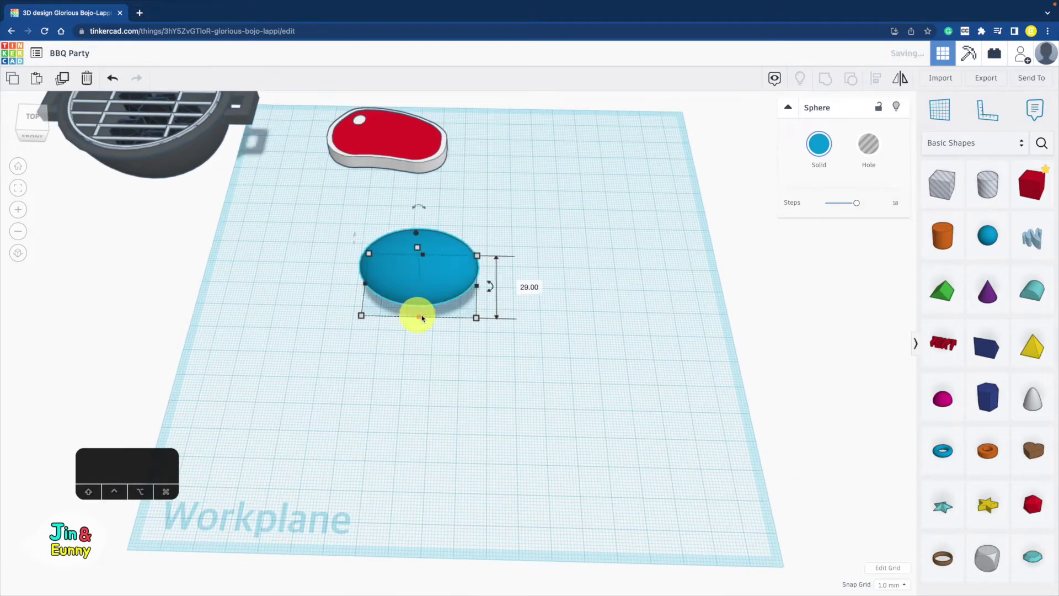
{"action": "right_click_drag", "start_coordinate": [414, 312], "coordinate": [474, 306]}
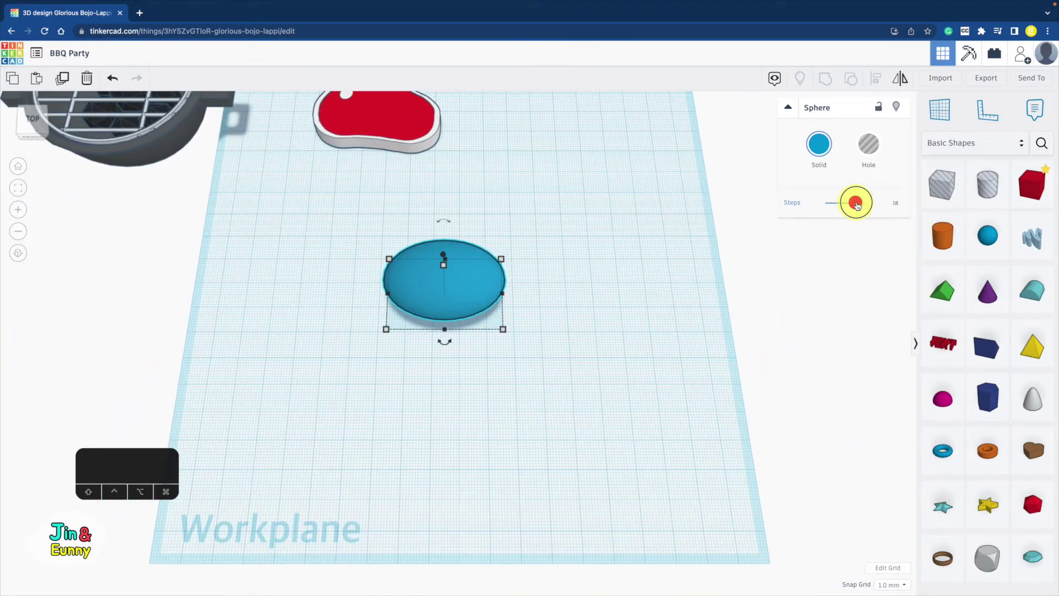
{"action": "left_click", "coordinate": [820, 160]}
{"action": "left_click", "coordinate": [819, 224]}
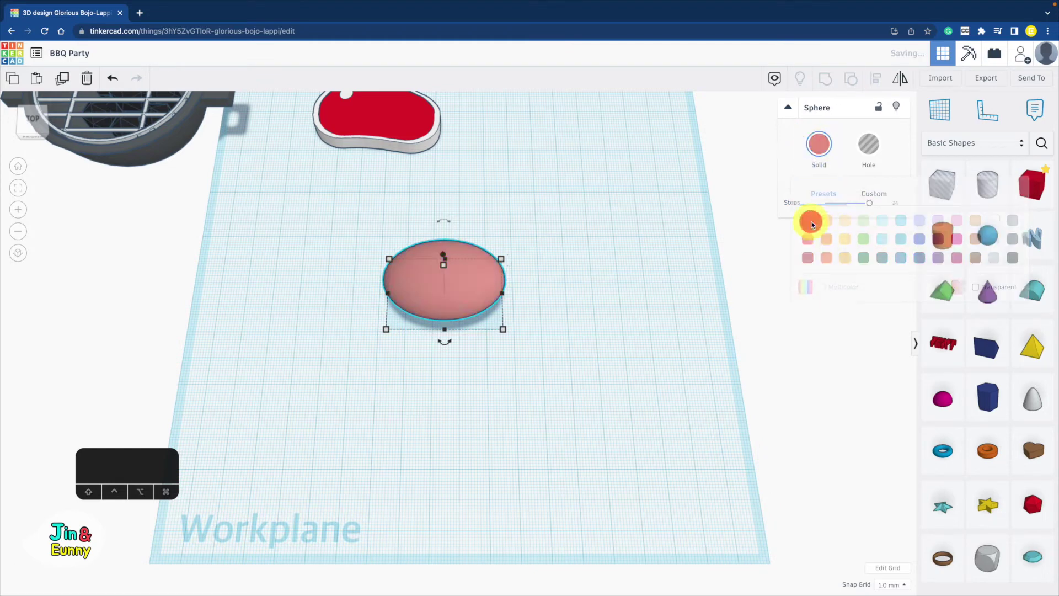
- Lay a 64-sided cylinder on its side, shrink it proportionally and push it into the right end of the light red oval
{"action": "left_click_drag", "start_coordinate": [948, 245], "coordinate": [543, 291]}
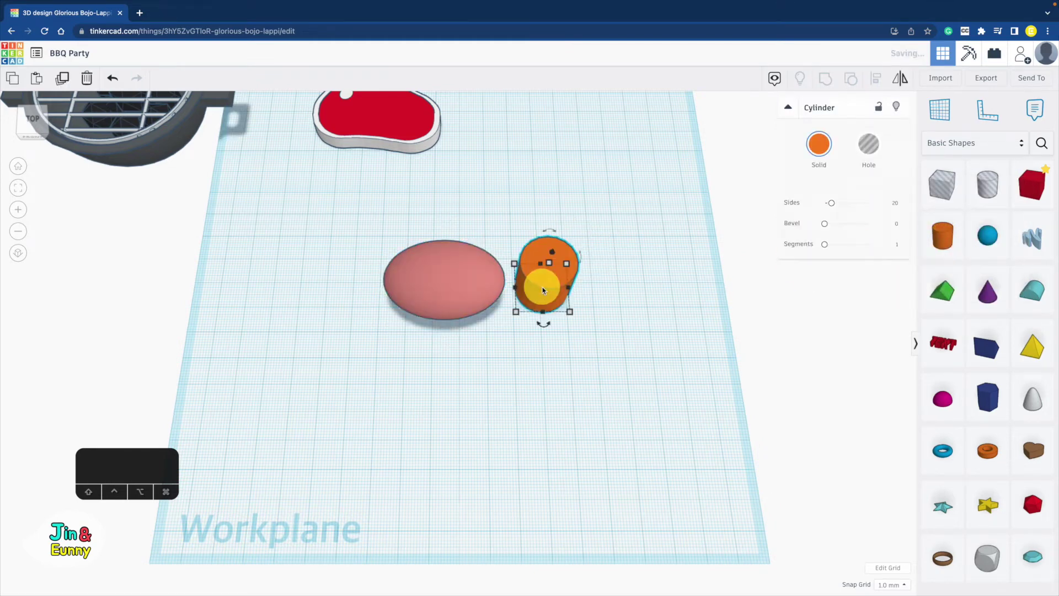
{"action": "left_click_drag", "start_coordinate": [548, 233], "coordinate": [588, 247]}
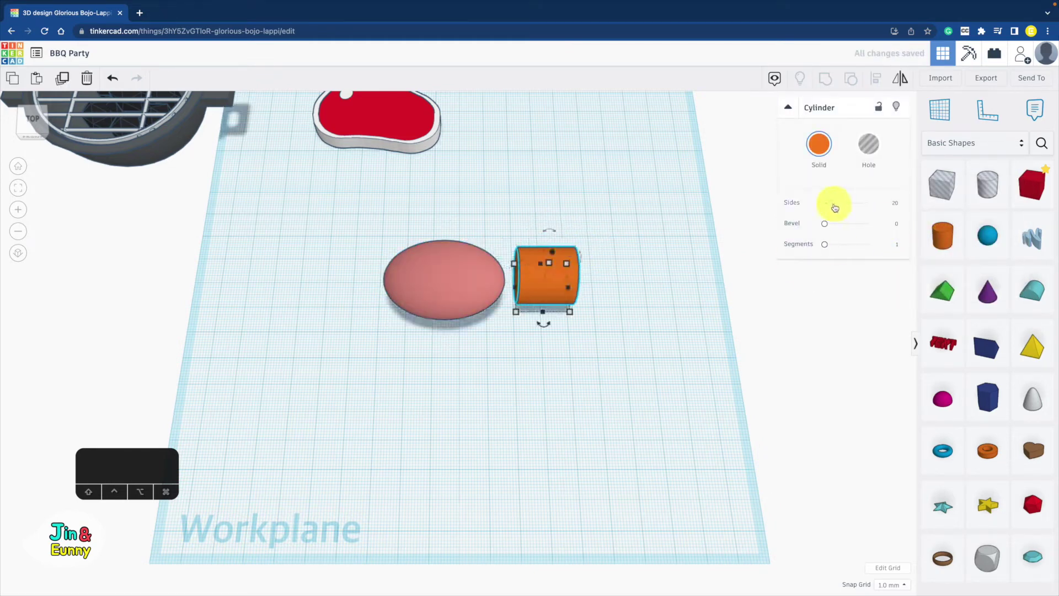
{"action": "left_click_drag", "start_coordinate": [571, 310], "coordinate": [517, 288], "text": "shift"}
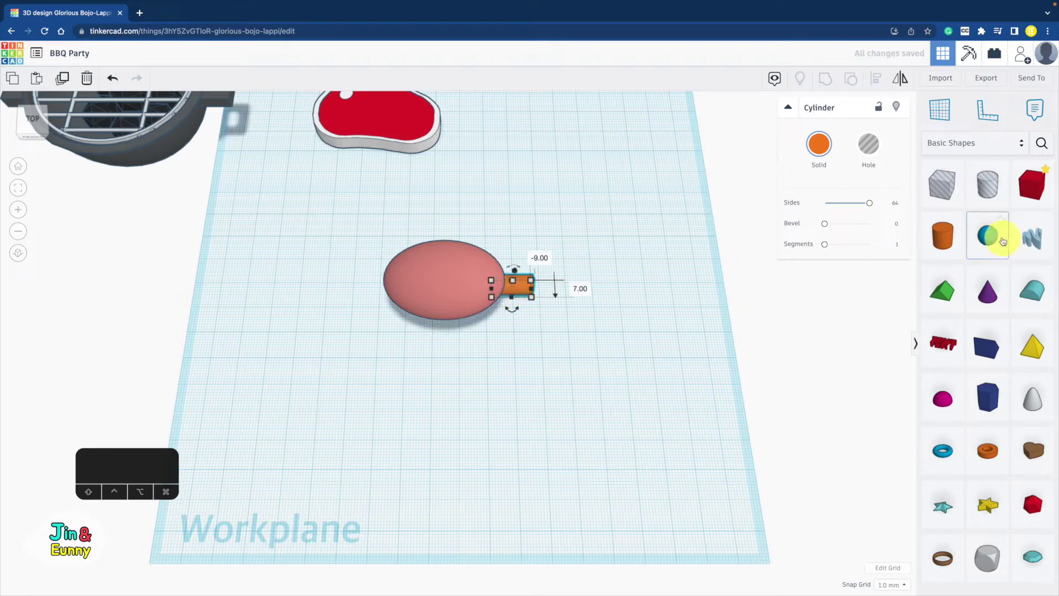
- Place a small sphere at the cylinder's free end and duplicate it alongside to form the two bone knobs
{"action": "left_click_drag", "start_coordinate": [988, 236], "coordinate": [549, 304]}
{"action": "left_click_drag", "start_coordinate": [576, 339], "coordinate": [532, 300], "text": "shift"}
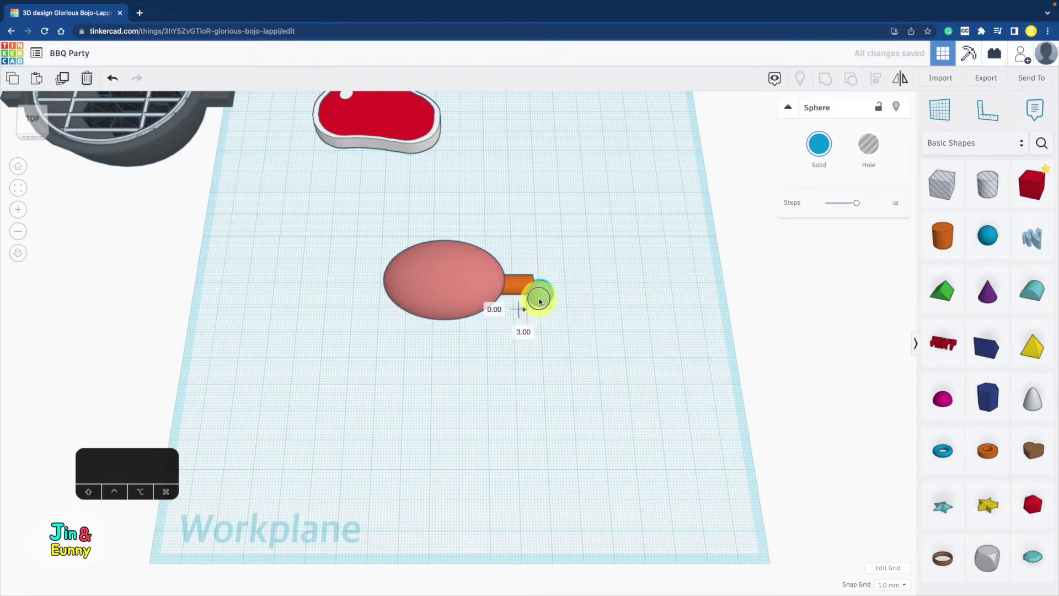
{"action": "key", "text": "super+d"}
{"action": "left_click_drag", "start_coordinate": [539, 295], "coordinate": [543, 285], "text": "shift"}
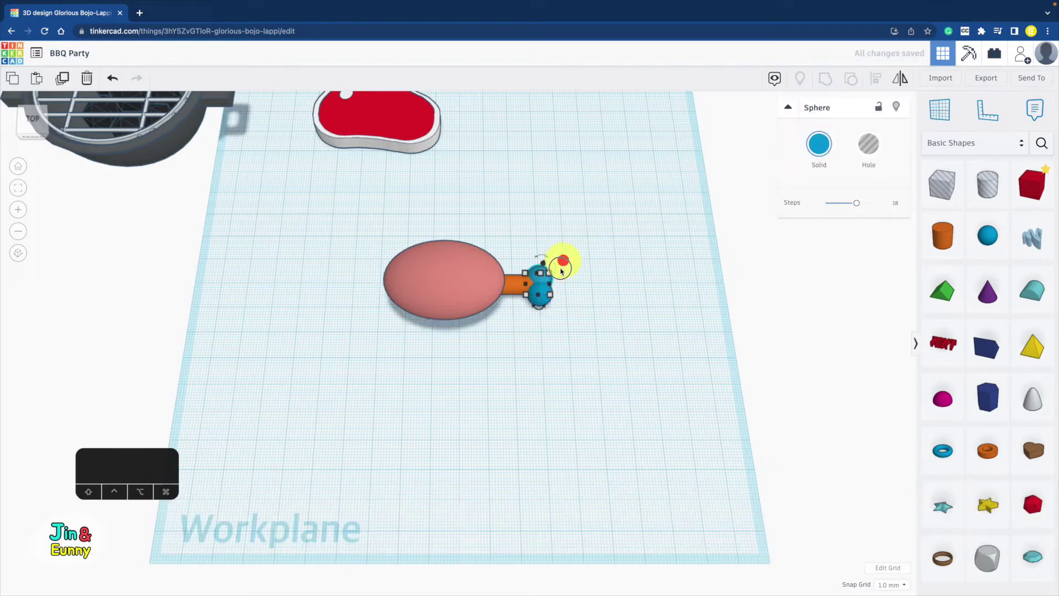
- Group the two bone knobs in white, and align and group them with the cylinder to form the bone
{"action": "left_click", "coordinate": [823, 82]}
{"action": "left_click", "coordinate": [819, 144]}
{"action": "left_click", "coordinate": [996, 221]}
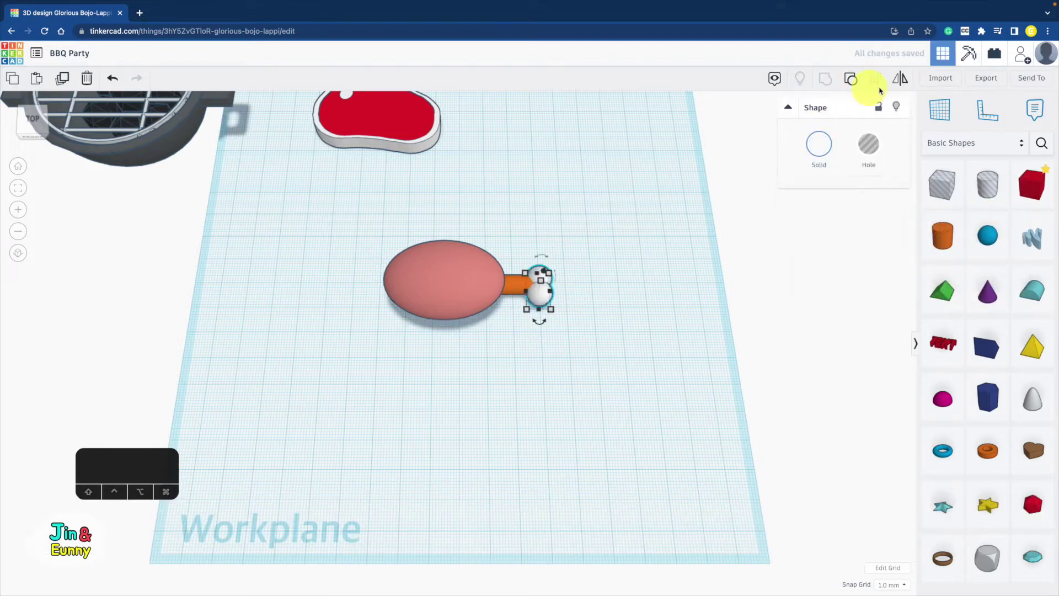
{"action": "left_click", "coordinate": [466, 295], "text": "shift"}
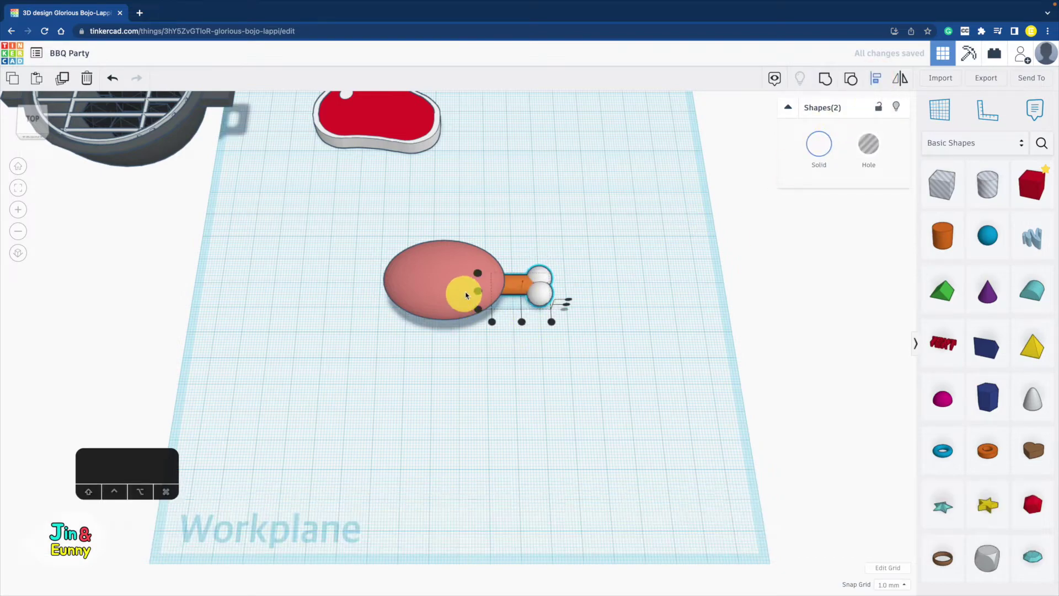
{"action": "left_click", "coordinate": [831, 74]}
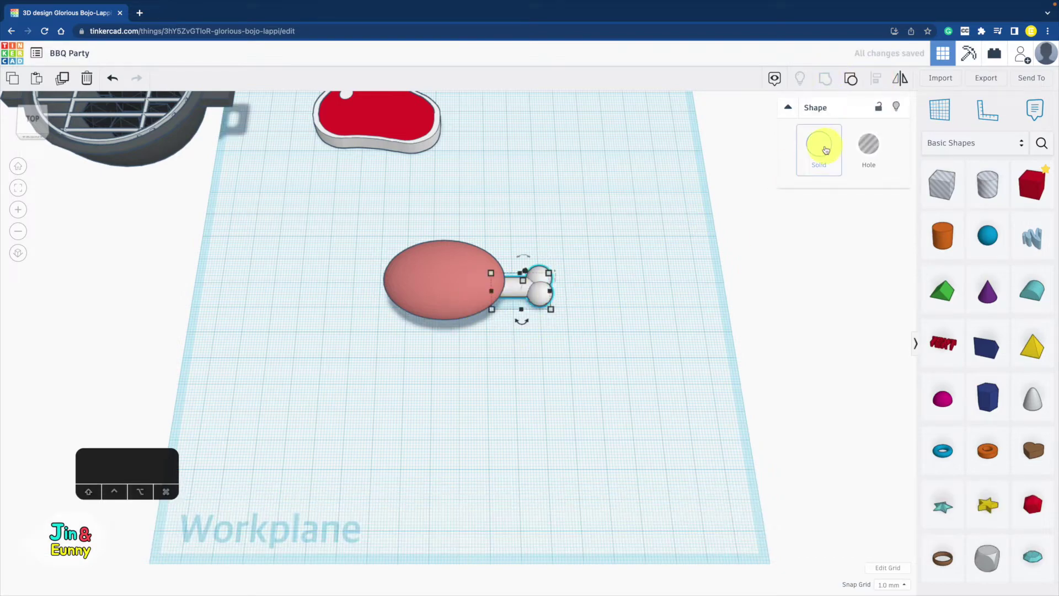
- Align the bone with the light red oval, centring them both front to back and vertically
{"action": "right_click_drag", "start_coordinate": [533, 276], "coordinate": [532, 219]}
{"action": "left_click", "coordinate": [456, 286], "text": "shift"}
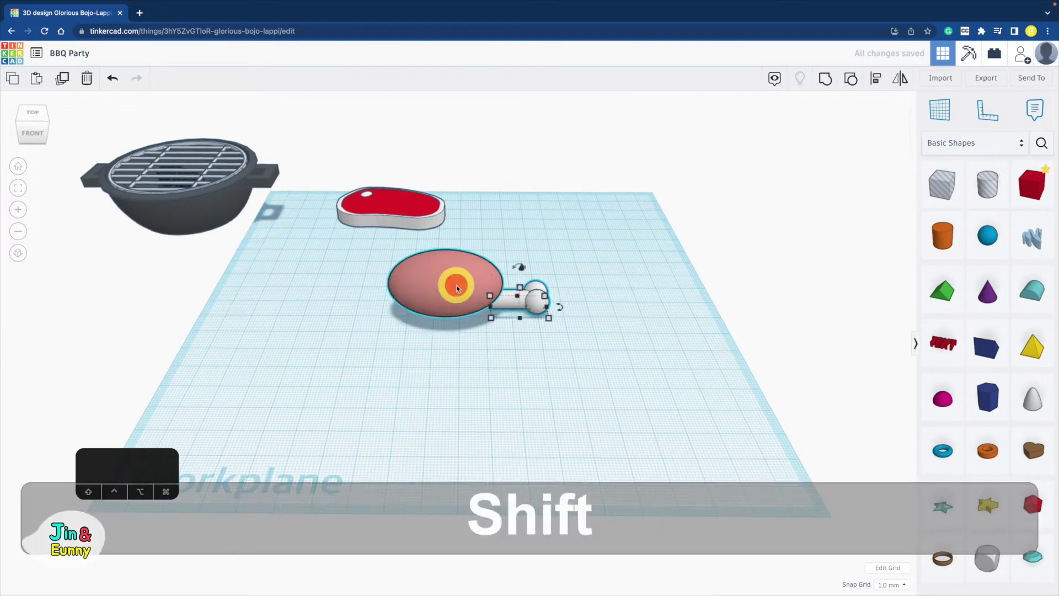
{"action": "left_click", "coordinate": [874, 81]}
{"action": "left_click", "coordinate": [378, 307]}
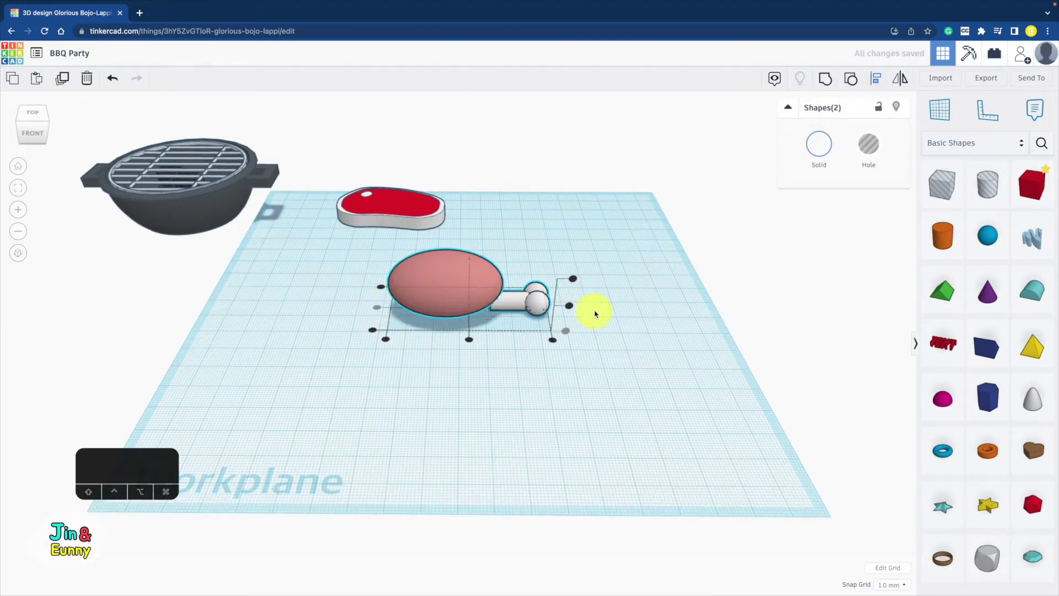
{"action": "left_click", "coordinate": [570, 306]}
{"action": "left_click", "coordinate": [652, 284]}
- Group the oval and bone into a multicolour drumstick, shrink it proportionally and move it beside the steak
{"action": "right_click_drag", "start_coordinate": [652, 283], "coordinate": [621, 347]}
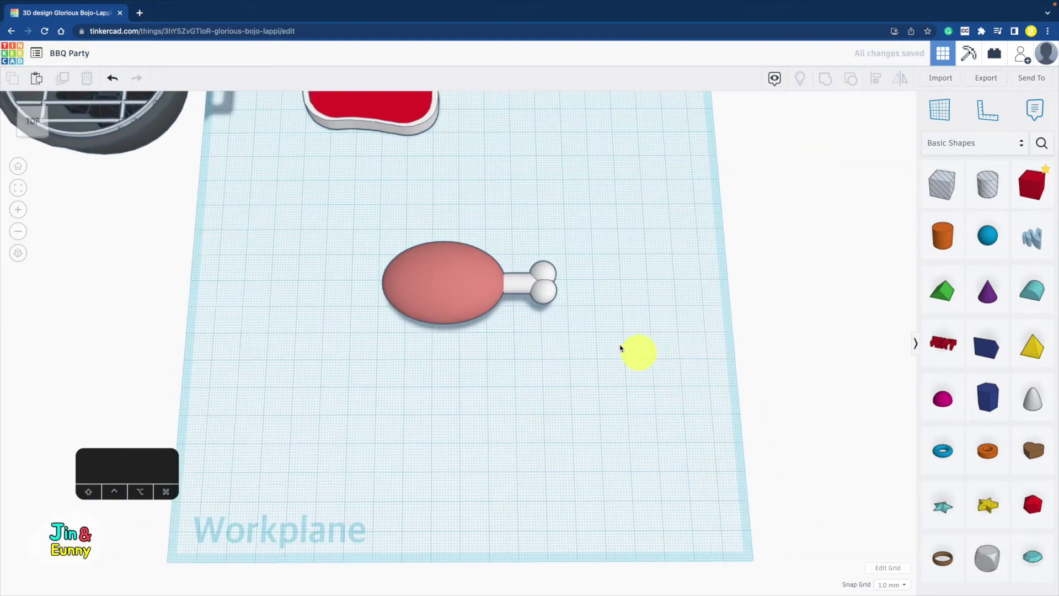
{"action": "left_click_drag", "start_coordinate": [357, 351], "coordinate": [359, 350]}
{"action": "left_click", "coordinate": [822, 88]}
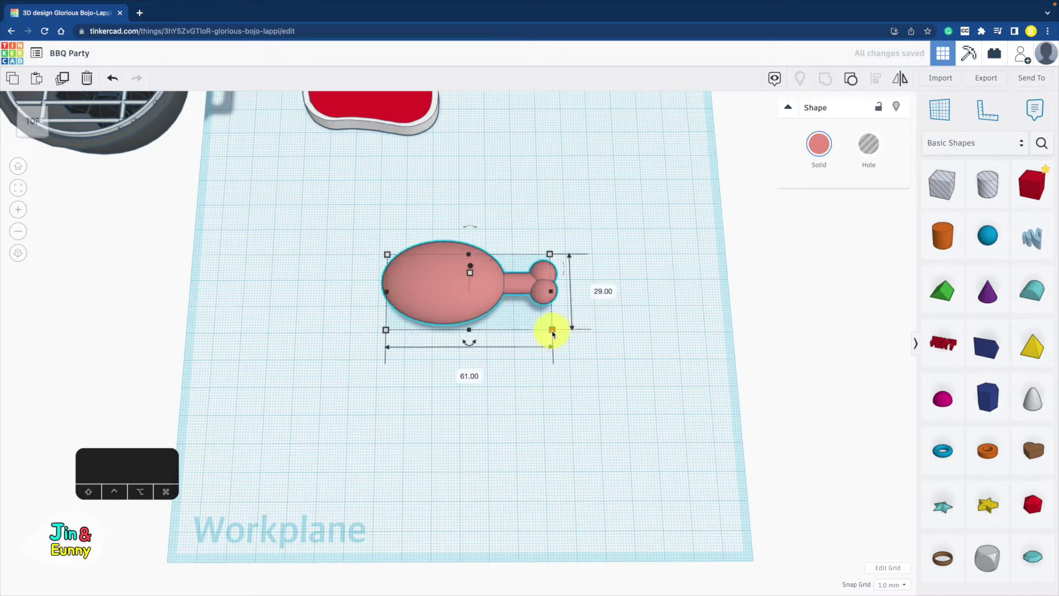
{"action": "left_click", "coordinate": [818, 144]}
{"action": "left_click", "coordinate": [823, 287]}
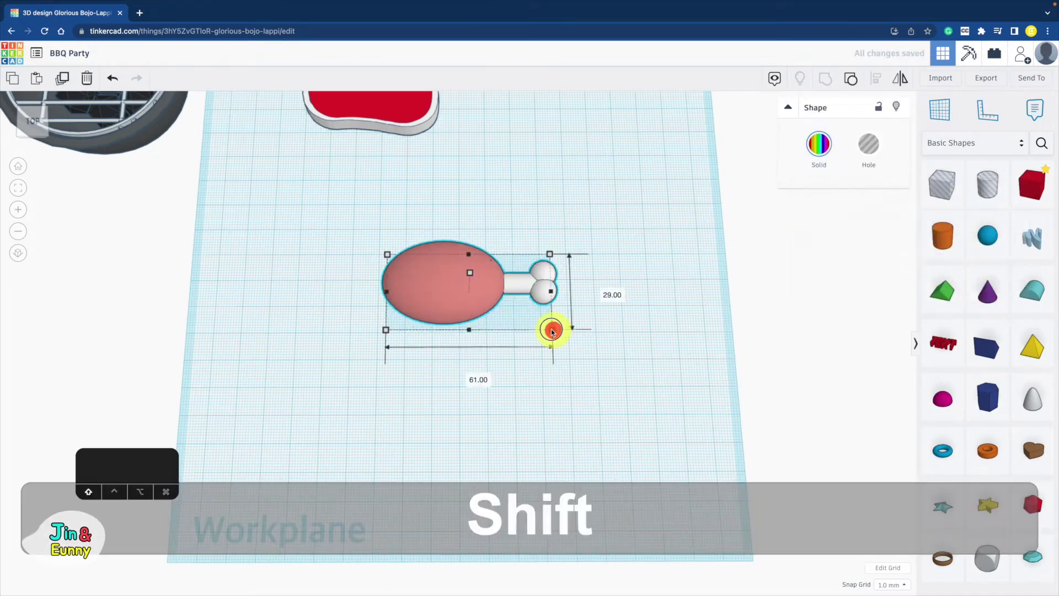
{"action": "left_click_drag", "start_coordinate": [551, 329], "coordinate": [503, 312], "text": "shift"}
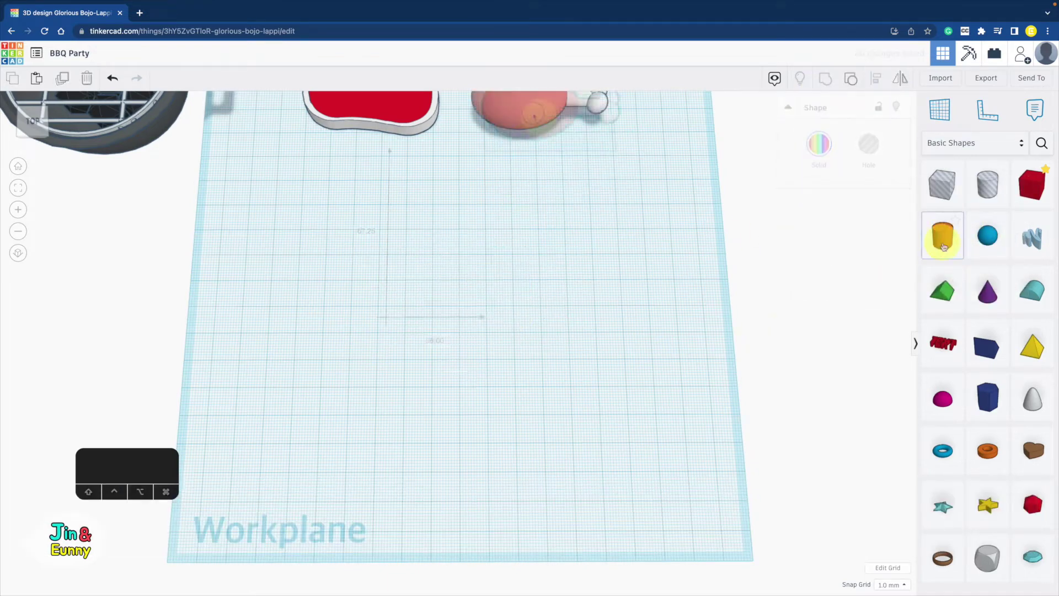
- Place a cylinder in front of the steak, lay it on its side with 64 sides and stretch it to 37 mm long
{"action": "left_click_drag", "start_coordinate": [943, 245], "coordinate": [433, 248]}
{"action": "left_click_drag", "start_coordinate": [429, 191], "coordinate": [462, 212]}
{"action": "left_click_drag", "start_coordinate": [834, 204], "coordinate": [872, 203]}
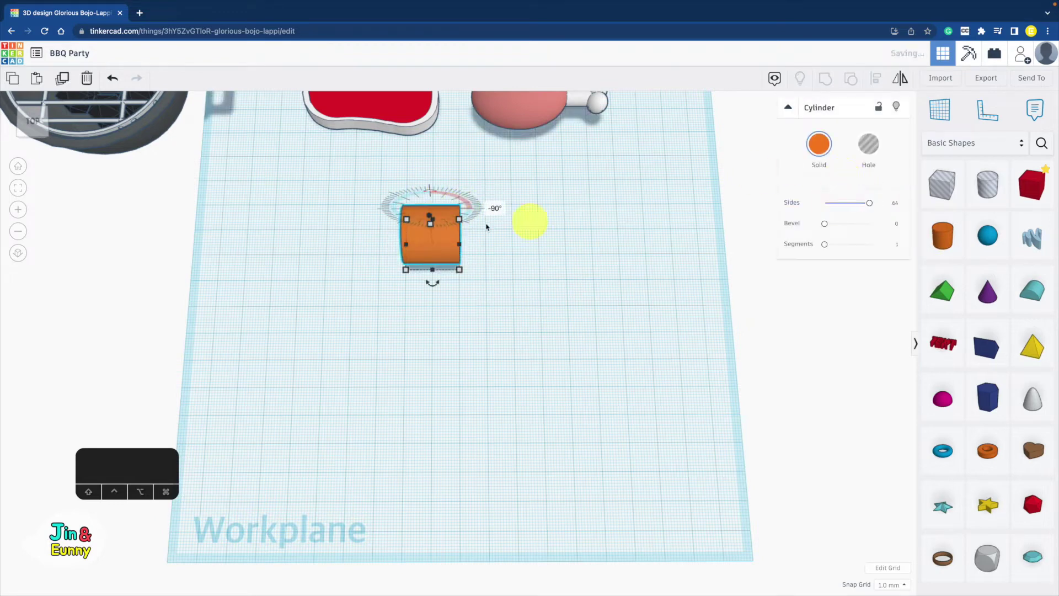
{"action": "left_click_drag", "start_coordinate": [462, 246], "coordinate": [507, 248]}
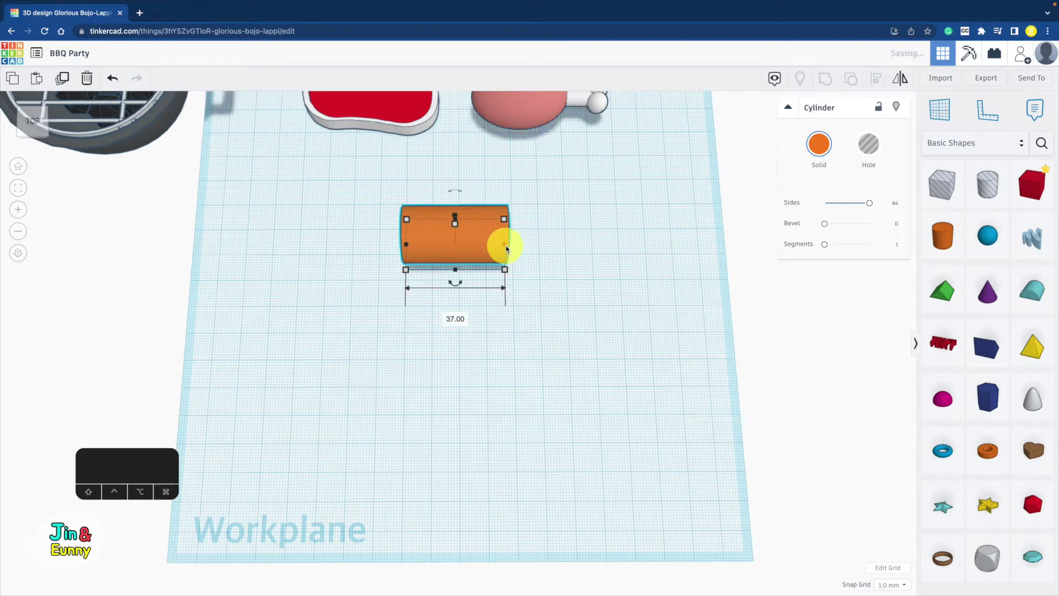
- Cap both ends of the lying cylinder with spheres, and align and group the three shapes into a sausage
{"action": "left_click_drag", "start_coordinate": [986, 233], "coordinate": [402, 244]}
{"action": "left_click_drag", "start_coordinate": [981, 239], "coordinate": [507, 248]}
{"action": "left_click_drag", "start_coordinate": [609, 183], "coordinate": [373, 237]}
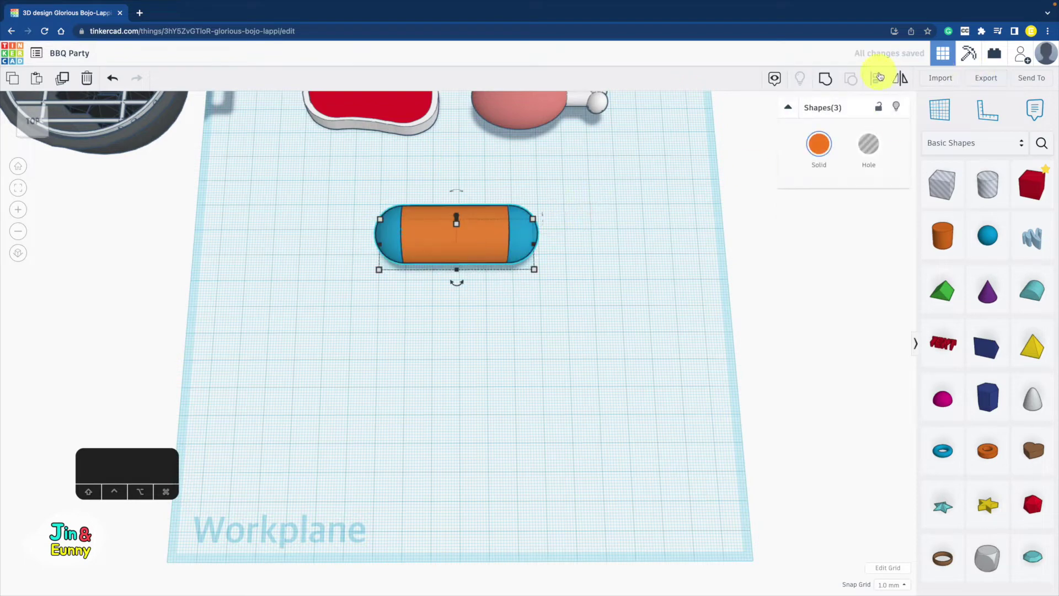
{"action": "left_click", "coordinate": [633, 275]}
{"action": "left_click_drag", "start_coordinate": [543, 198], "coordinate": [369, 259]}
{"action": "left_click", "coordinate": [828, 81]}
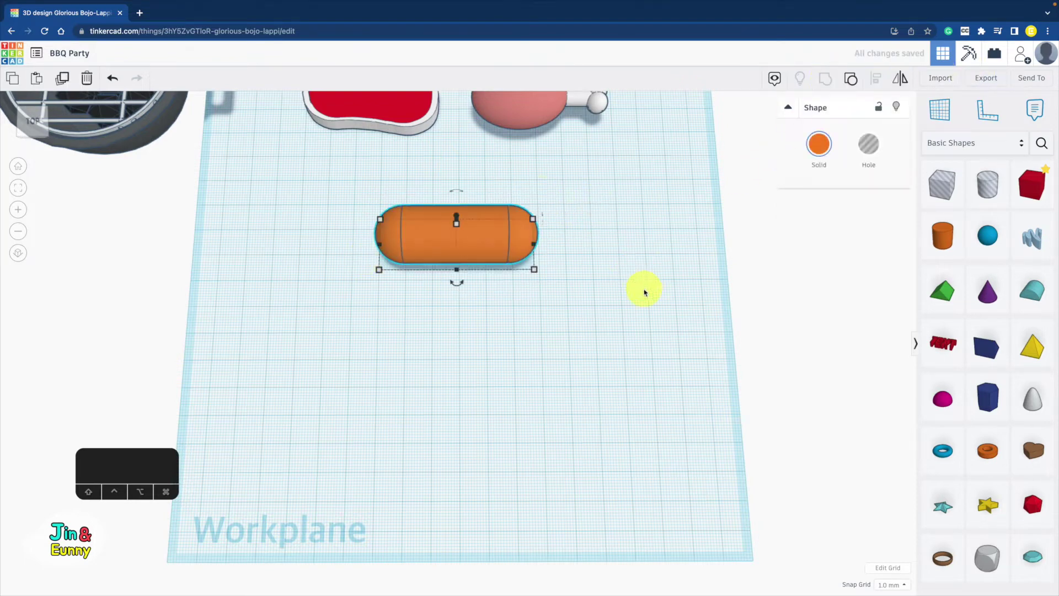
- Recolour the sausage in the drumstick's light red and shrink it proportionally
{"action": "mouse_move", "coordinate": [639, 289]}
{"action": "right_mouse_down"}
{"action": "mouse_move", "coordinate": [522, 211]}
{"action": "mouse_move", "coordinate": [608, 249]}
{"action": "mouse_move", "coordinate": [631, 276]}
{"action": "right_mouse_up"}
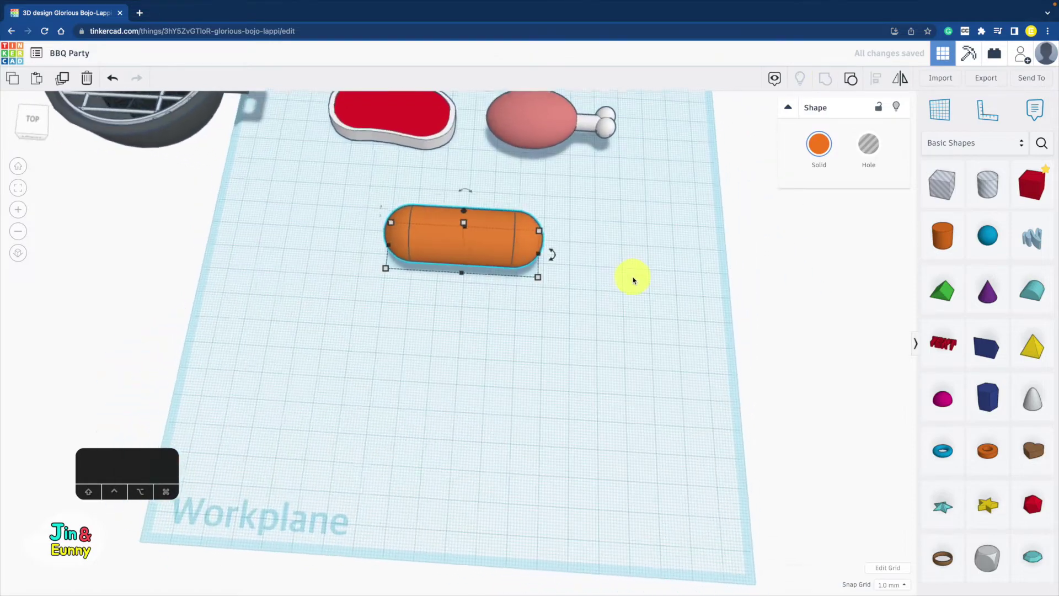
{"action": "left_click", "coordinate": [818, 144]}
{"action": "left_click", "coordinate": [810, 220]}
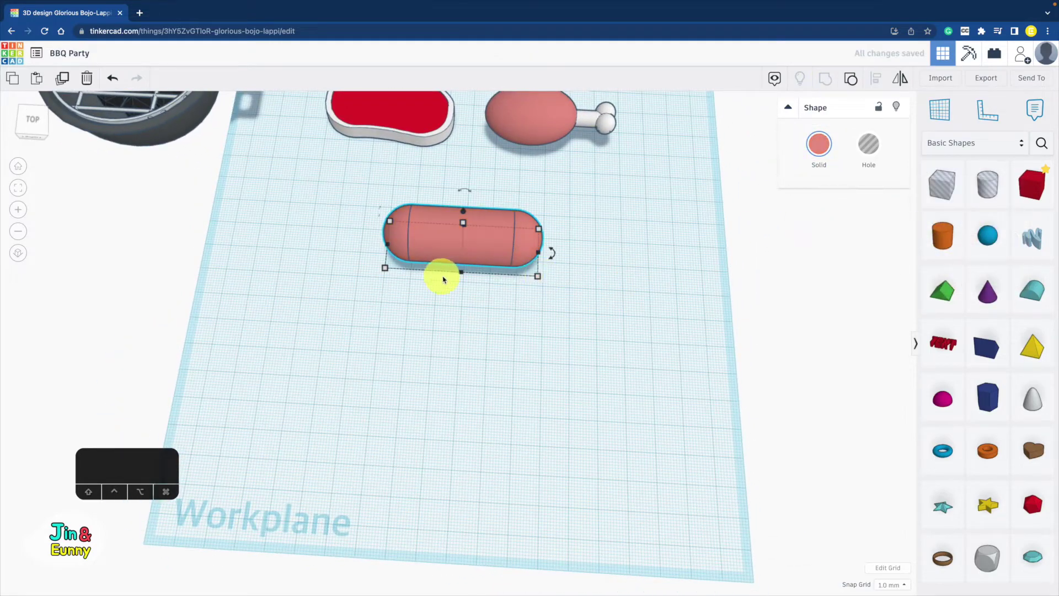
{"action": "left_click_drag", "start_coordinate": [540, 282], "coordinate": [484, 246], "text": "shift"}
{"action": "left_click", "coordinate": [525, 283]}
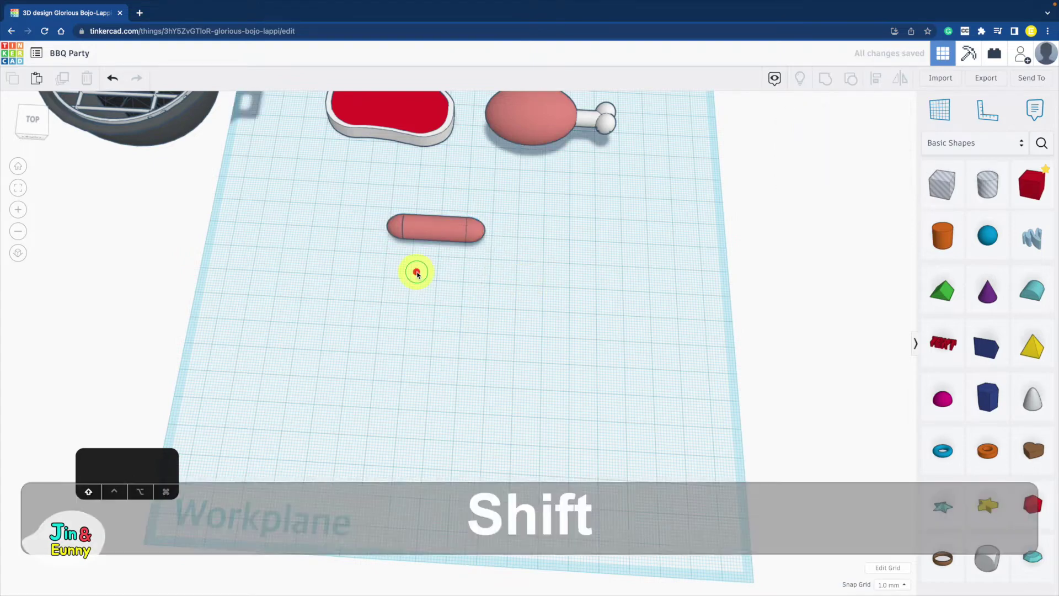
- Place a hole box over one end of the sausage, rotate it 45° and narrow it into a diamond-shaped cutter
{"action": "right_click_drag", "start_coordinate": [416, 272], "coordinate": [456, 307], "text": "shift"}
{"action": "left_click_drag", "start_coordinate": [944, 183], "coordinate": [405, 290]}
{"action": "left_click_drag", "start_coordinate": [393, 231], "coordinate": [423, 236]}
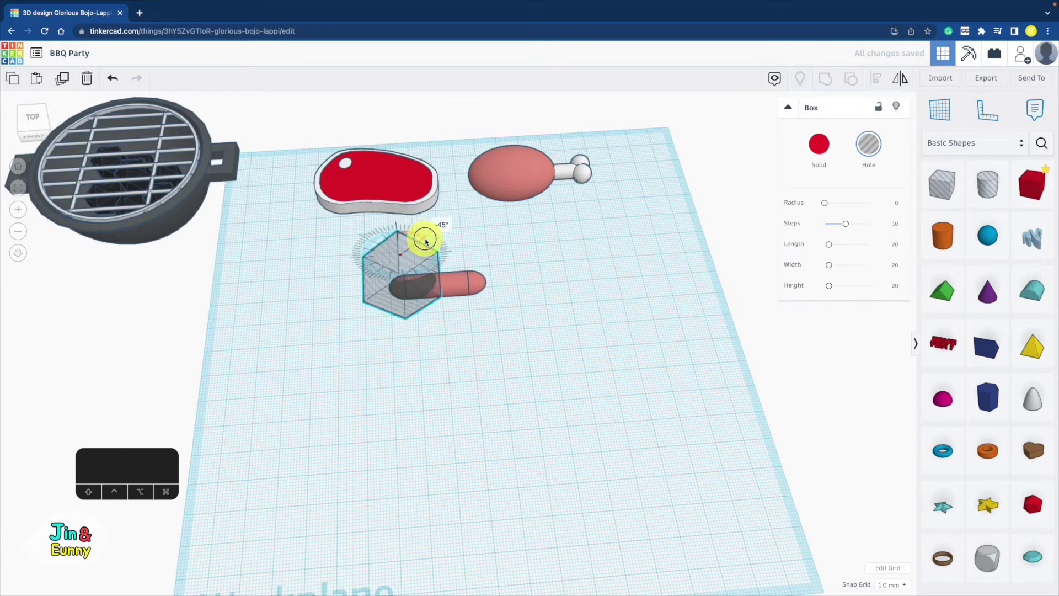
{"action": "left_click_drag", "start_coordinate": [457, 292], "coordinate": [419, 298]}
{"action": "mouse_move", "coordinate": [413, 240]}
{"action": "left_mouse_down"}
{"action": "mouse_move", "coordinate": [411, 221]}
{"action": "mouse_move", "coordinate": [416, 248]}
{"action": "left_mouse_up"}
- Paste two copies of the diamond-shaped hole along the sausage and group the three holes
{"action": "key", "text": "super+c"}
{"action": "key", "text": "super+v"}
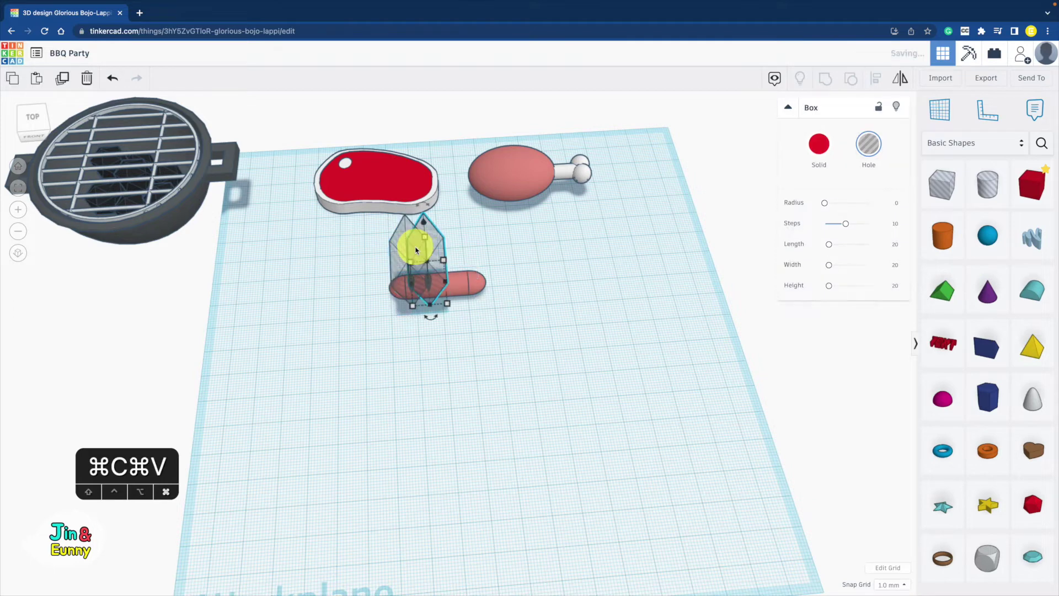
{"action": "key", "text": "super+v"}
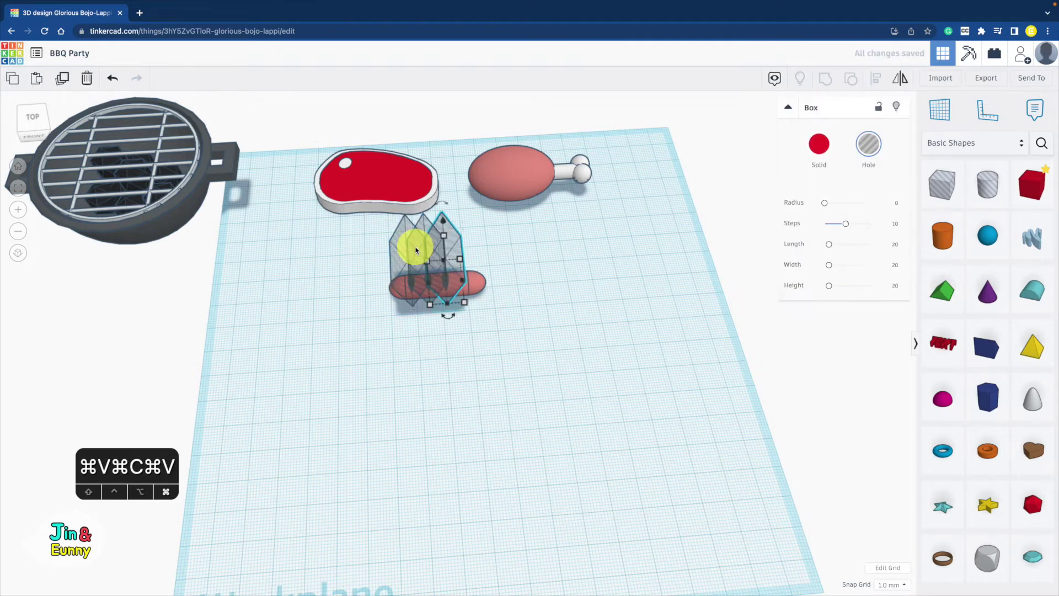
{"action": "left_click_drag", "start_coordinate": [371, 267], "coordinate": [372, 268]}
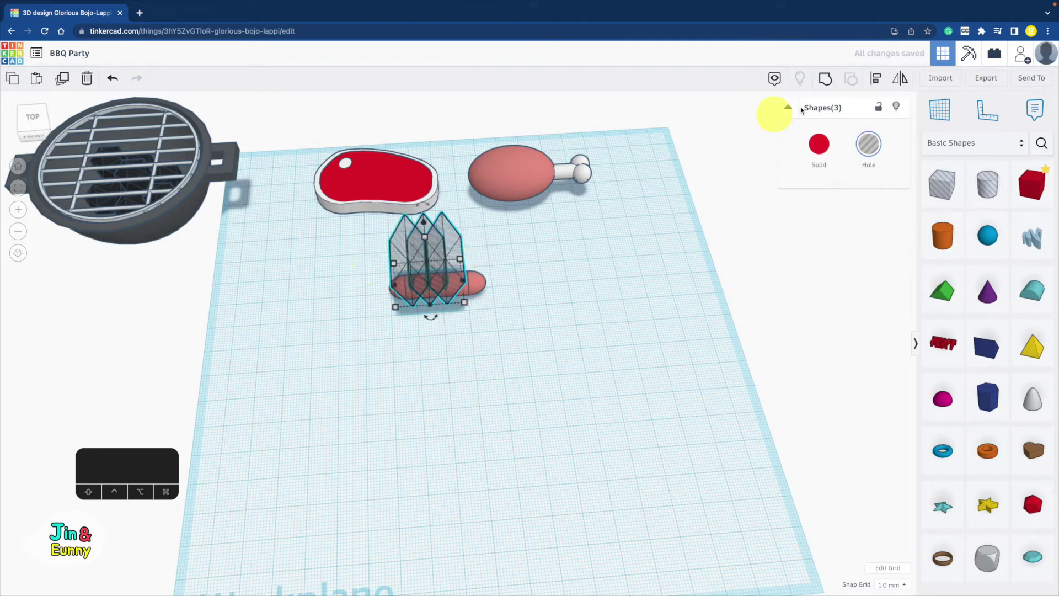
{"action": "left_click", "coordinate": [825, 81]}
- Centre the grouped holes along the sausage's length and group them with it to cut three slits
{"action": "left_click", "coordinate": [478, 283], "text": "shift"}
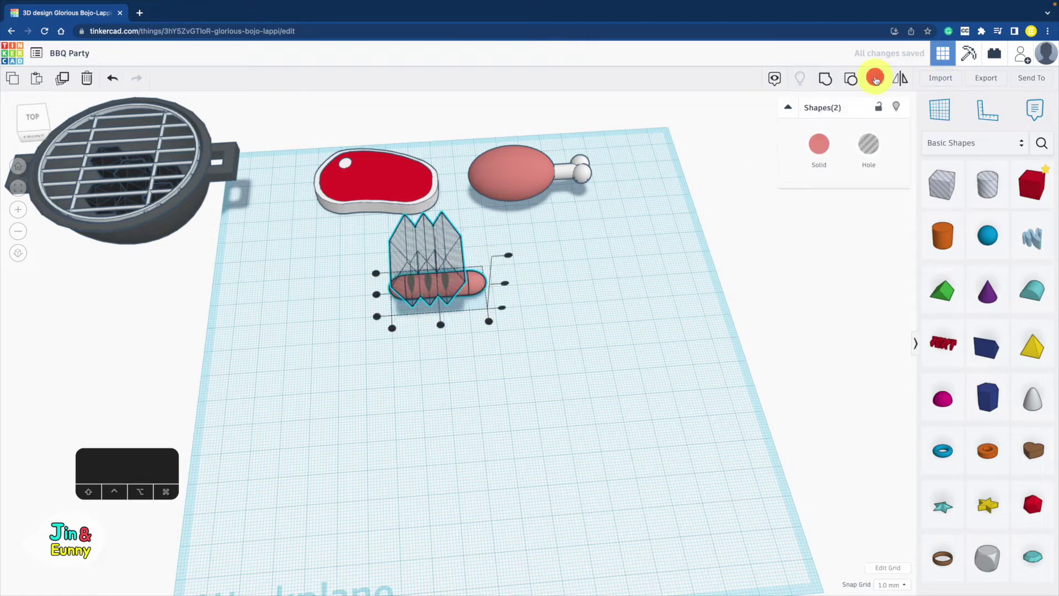
{"action": "left_click", "coordinate": [441, 326]}
{"action": "left_click", "coordinate": [824, 79]}
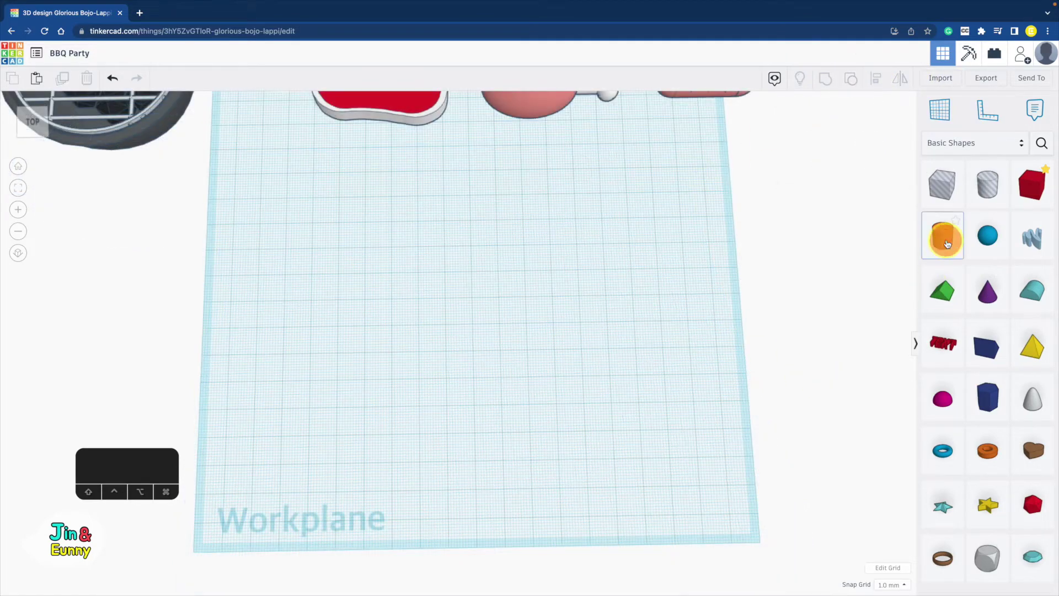
- Place a cylinder in front of the foods and shape it into a disc 47 mm wide and 4 mm high with 64 sides
{"action": "left_click_drag", "start_coordinate": [943, 235], "coordinate": [440, 229]}
{"action": "left_click_drag", "start_coordinate": [468, 267], "coordinate": [541, 333], "text": "shift"}
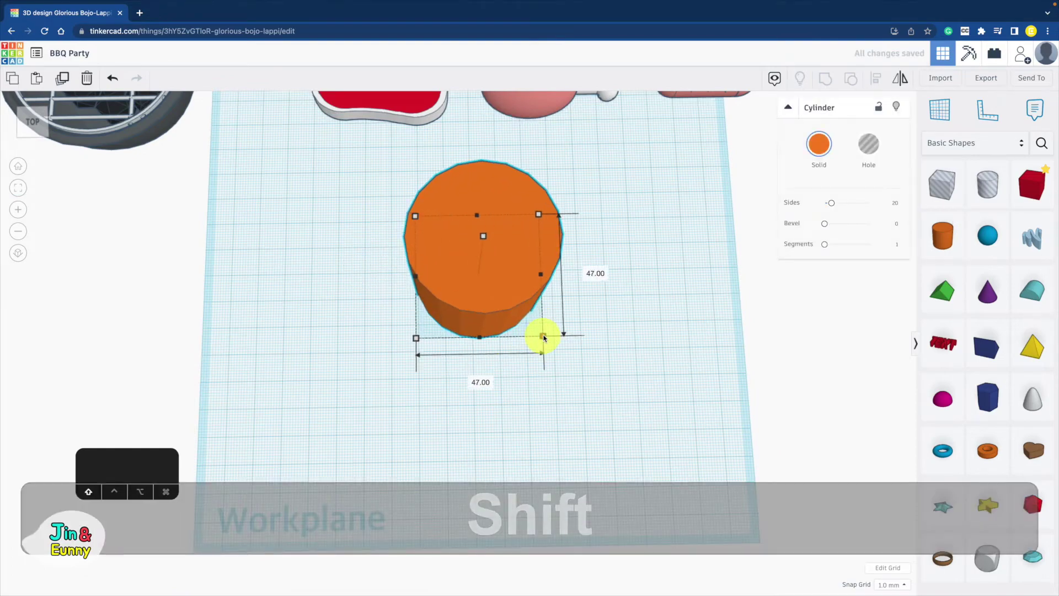
{"action": "left_click_drag", "start_coordinate": [485, 203], "coordinate": [483, 291]}
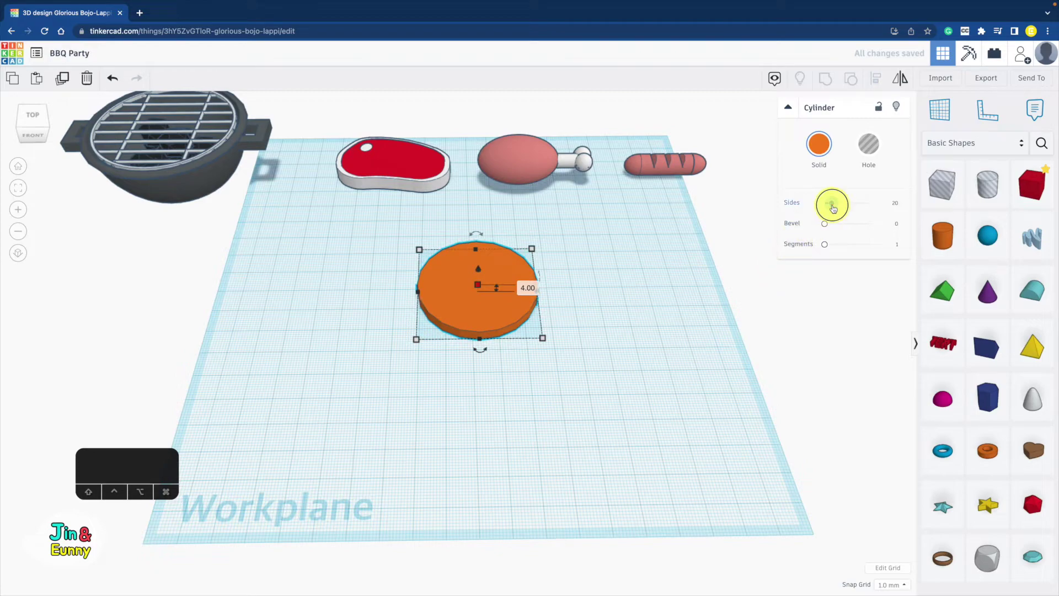
{"action": "left_click_drag", "start_coordinate": [832, 205], "coordinate": [892, 206]}
- Place a tube beside the disc, enlarge it to 41 mm across and set its wall thickness to 0.3 and sides to 64
{"action": "right_click_drag", "start_coordinate": [572, 295], "coordinate": [574, 381]}
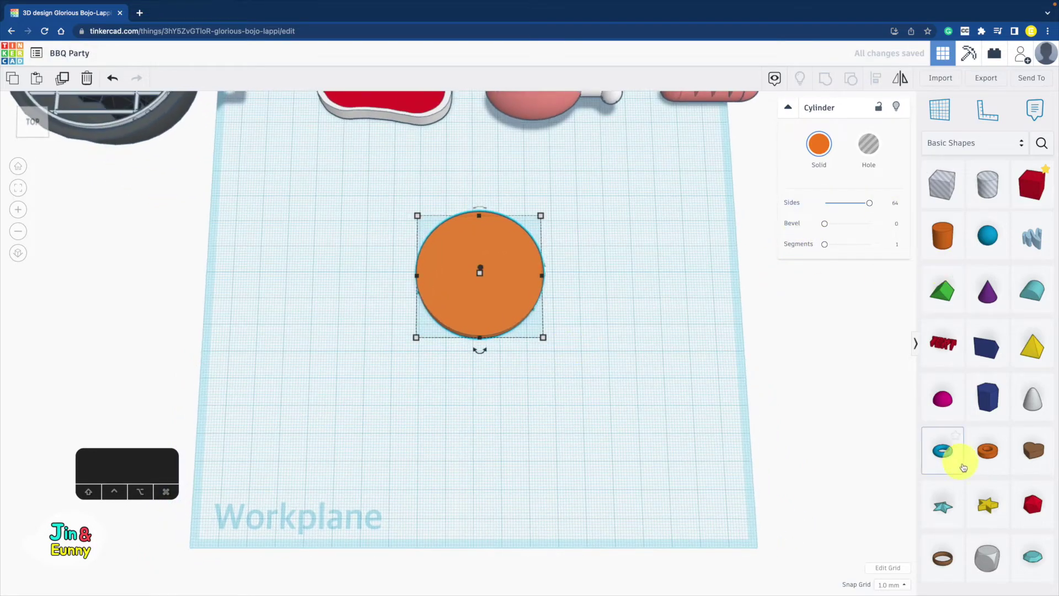
{"action": "left_click_drag", "start_coordinate": [997, 461], "coordinate": [612, 276]}
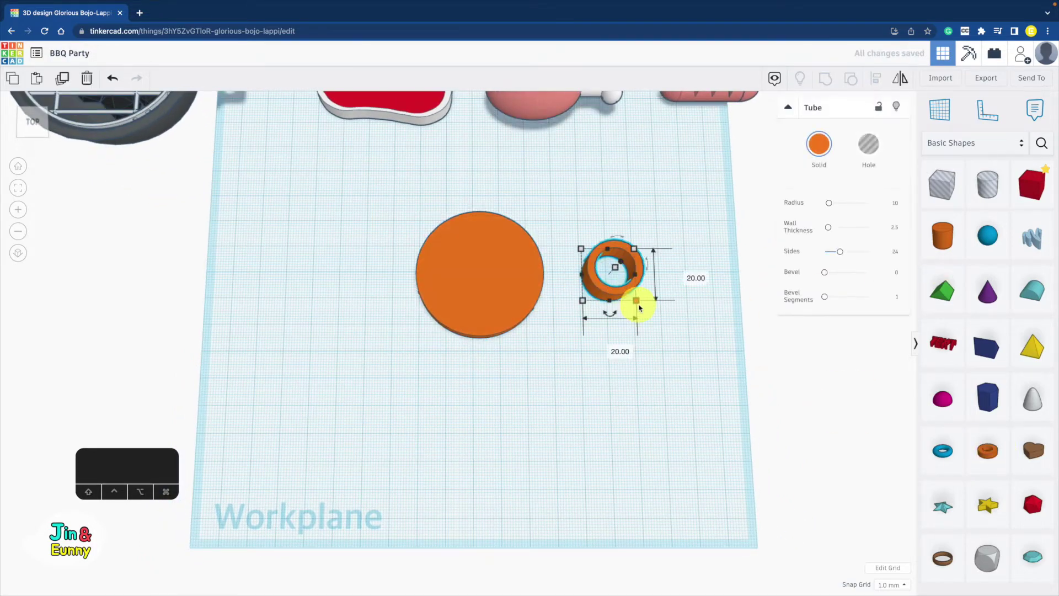
{"action": "left_click_drag", "start_coordinate": [646, 316], "coordinate": [693, 355], "text": "shift"}
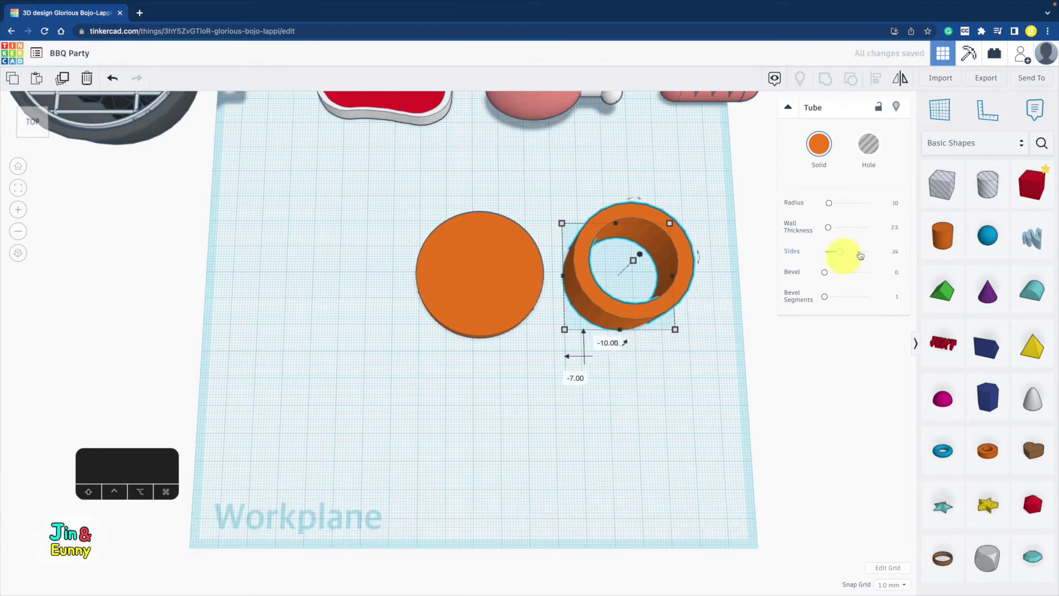
{"action": "left_click_drag", "start_coordinate": [829, 230], "coordinate": [824, 230]}
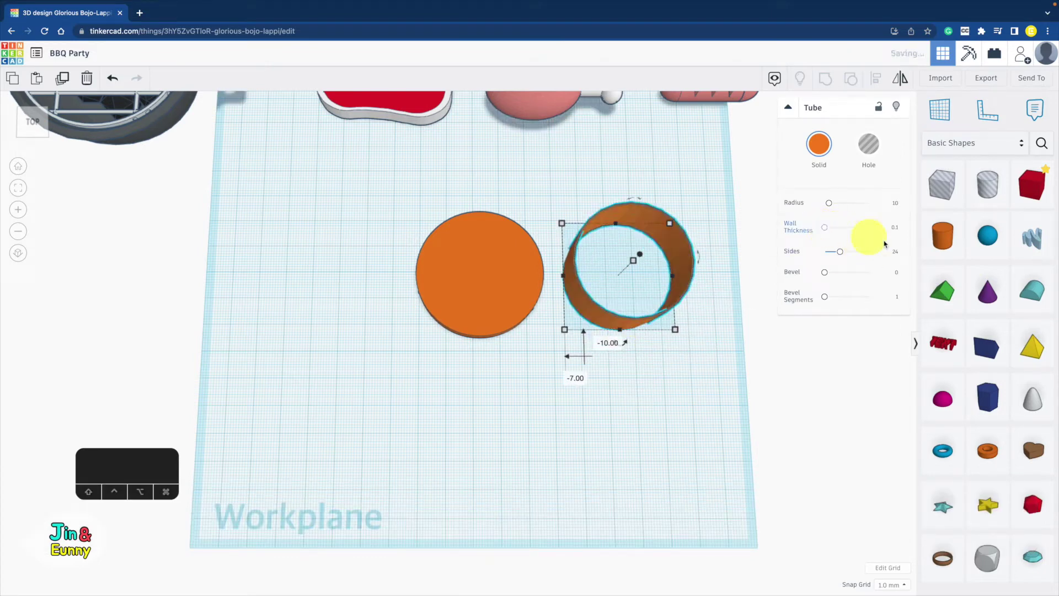
{"action": "type", "text": "0.3"}
{"action": "key", "text": "Return"}
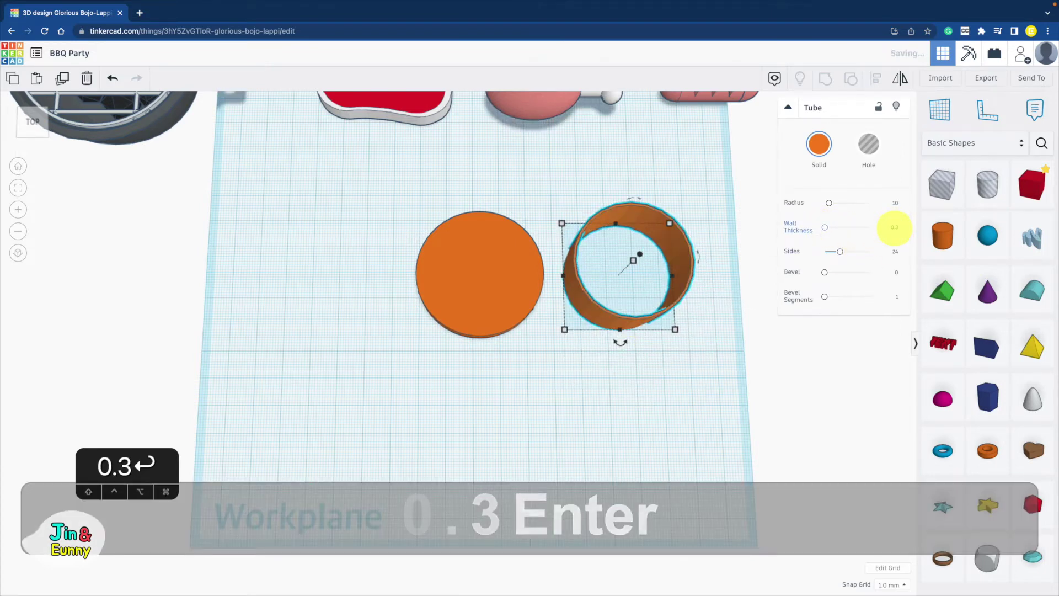
{"action": "left_click_drag", "start_coordinate": [840, 252], "coordinate": [870, 252]}
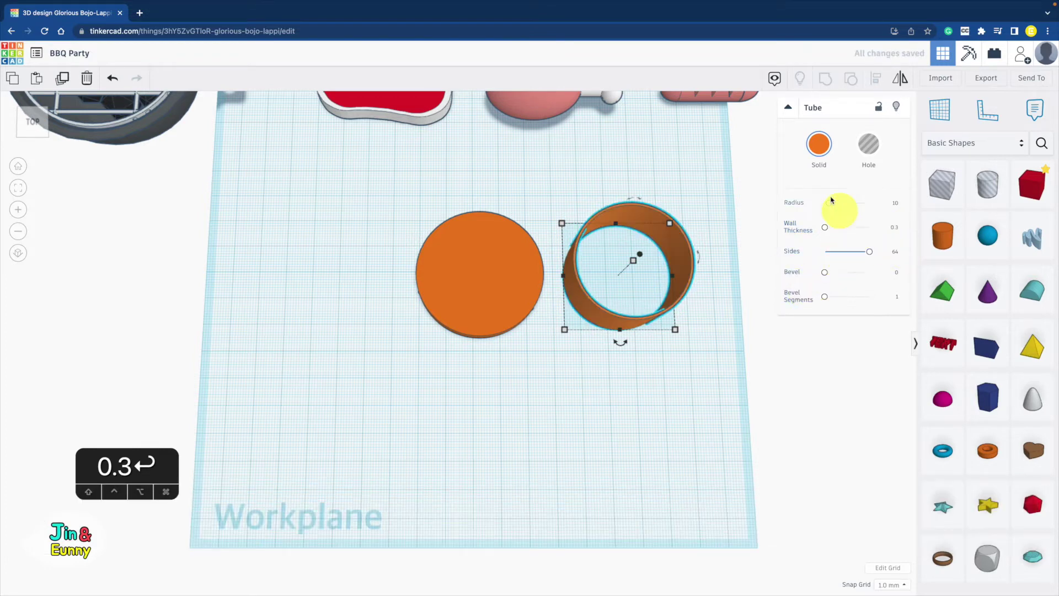
- Turn the tube into a hole, centre it over the disc and shrink it about its centre to 37 mm
{"action": "left_click", "coordinate": [881, 157]}
{"action": "left_click_drag", "start_coordinate": [604, 313], "coordinate": [447, 310]}
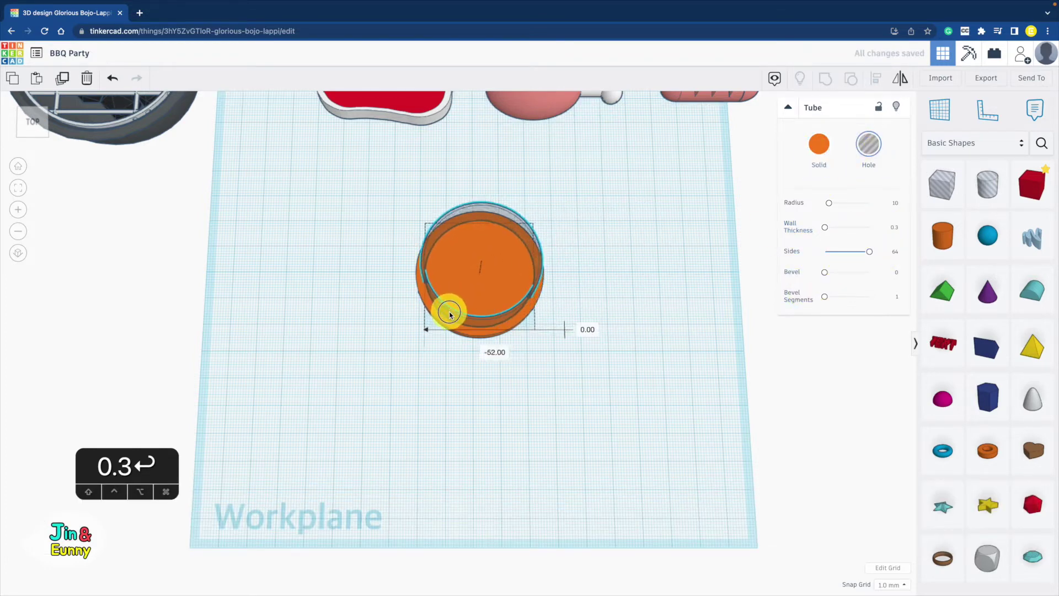
{"action": "left_click", "coordinate": [514, 270], "text": "shift"}
{"action": "left_click", "coordinate": [700, 276]}
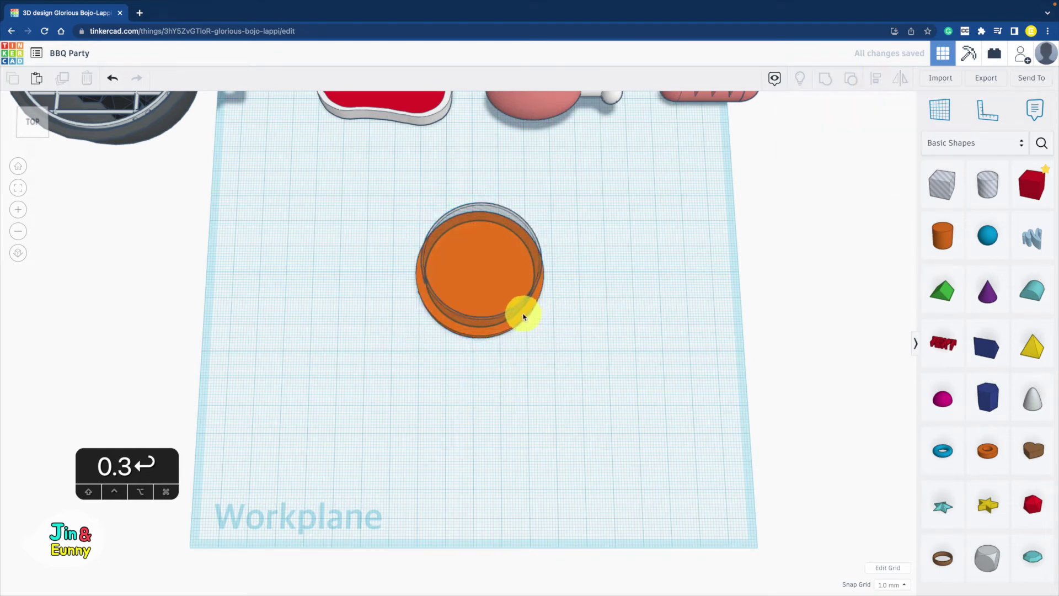
{"action": "left_click", "coordinate": [511, 314]}
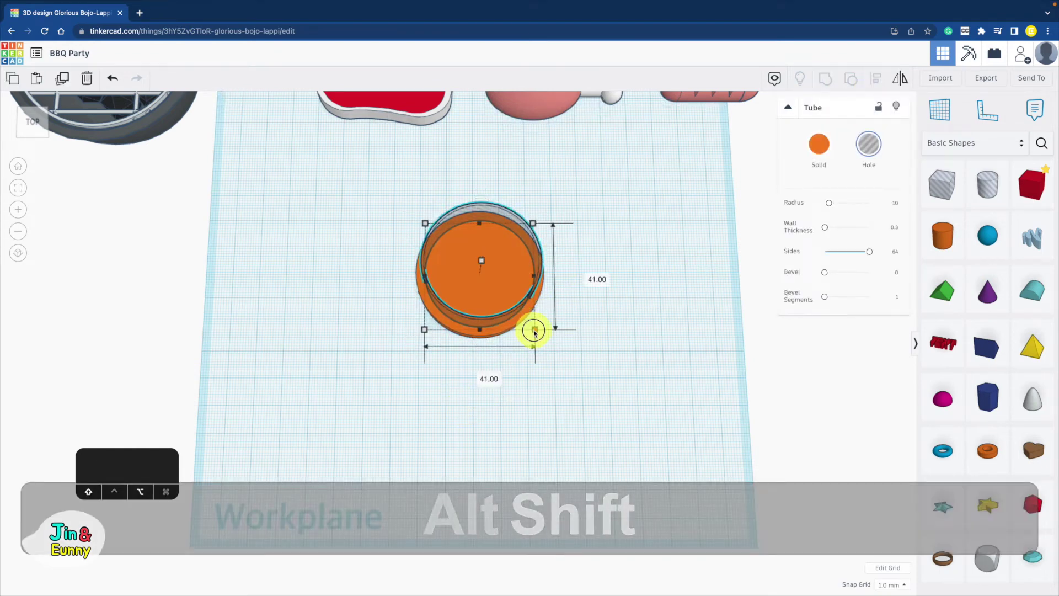
{"action": "left_click_drag", "start_coordinate": [534, 329], "coordinate": [525, 328], "text": "alt+shift"}
- Duplicate the hole ring into smaller concentric rings, sizing the second to 29 mm and a further one to 13 mm
{"action": "key", "text": "super+d"}
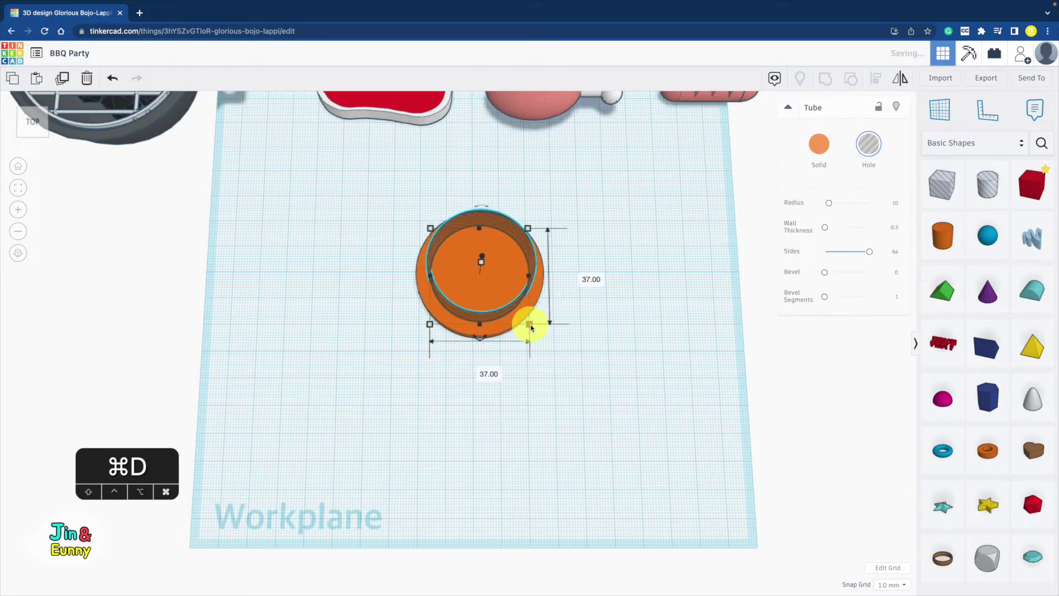
{"action": "left_click_drag", "start_coordinate": [530, 326], "coordinate": [517, 318], "text": "alt+shift"}
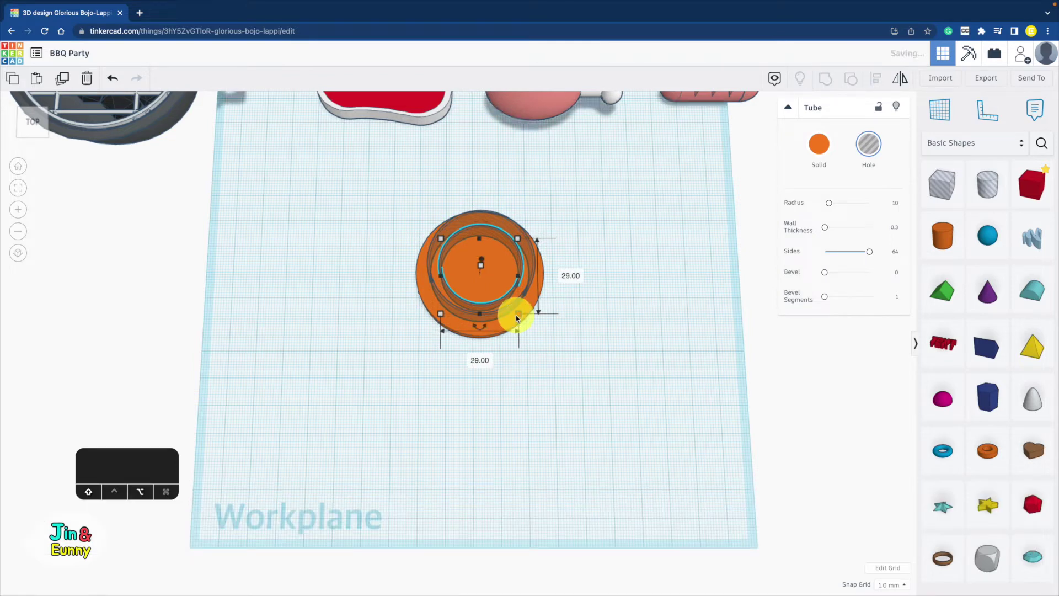
{"action": "key", "text": "super+d"}
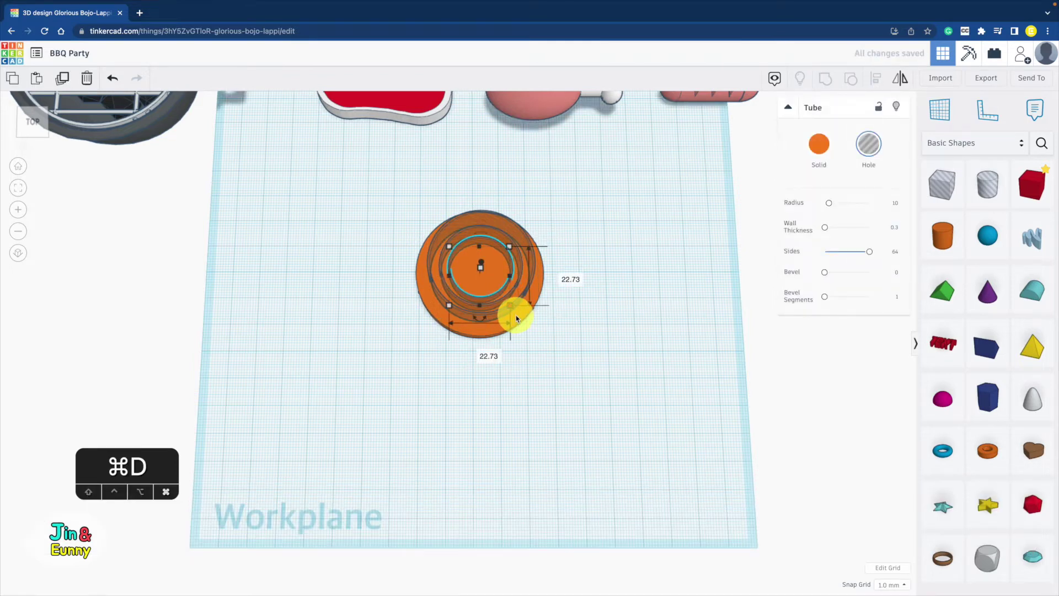
{"action": "key", "text": "super+d"}
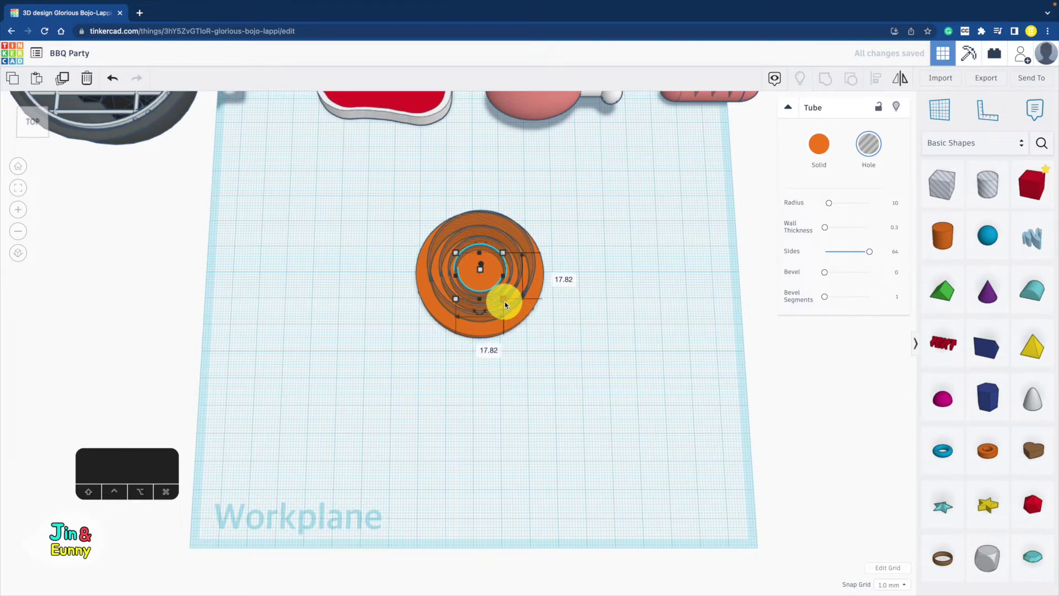
{"action": "left_click_drag", "start_coordinate": [504, 303], "coordinate": [497, 299], "text": "alt+shift"}
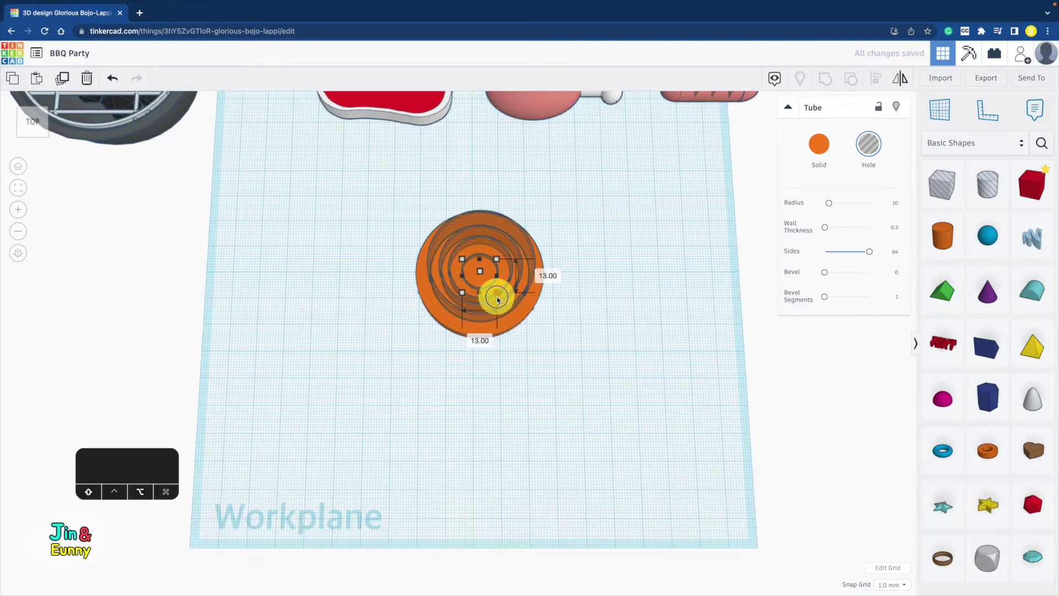
{"action": "key", "text": "super+d"}
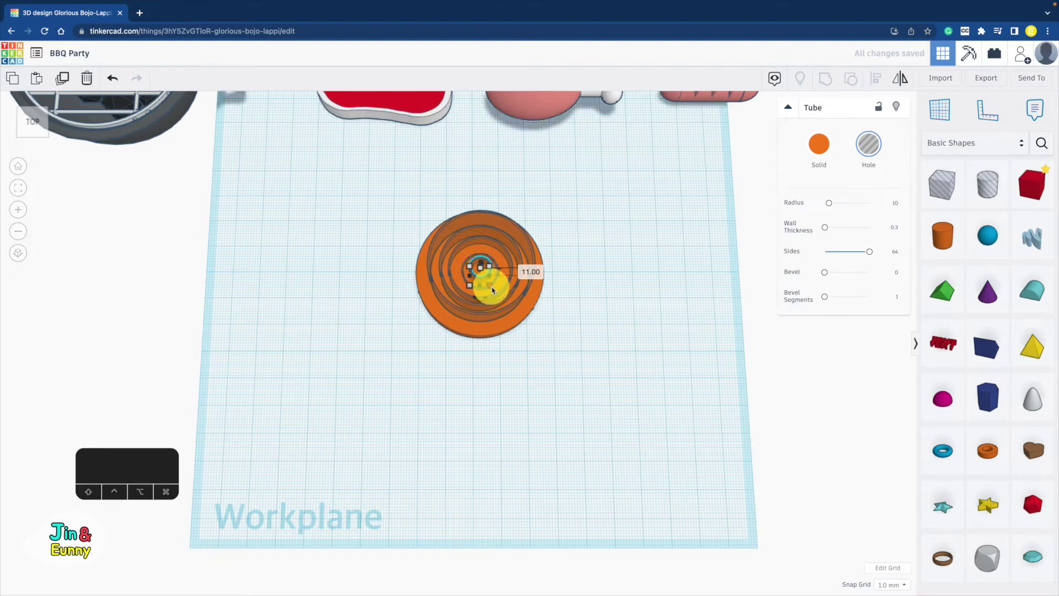
- Group the disc with all the hole rings to cut the grooves, and colour the result white
{"action": "left_click_drag", "start_coordinate": [581, 219], "coordinate": [393, 340]}
{"action": "left_click", "coordinate": [832, 82]}
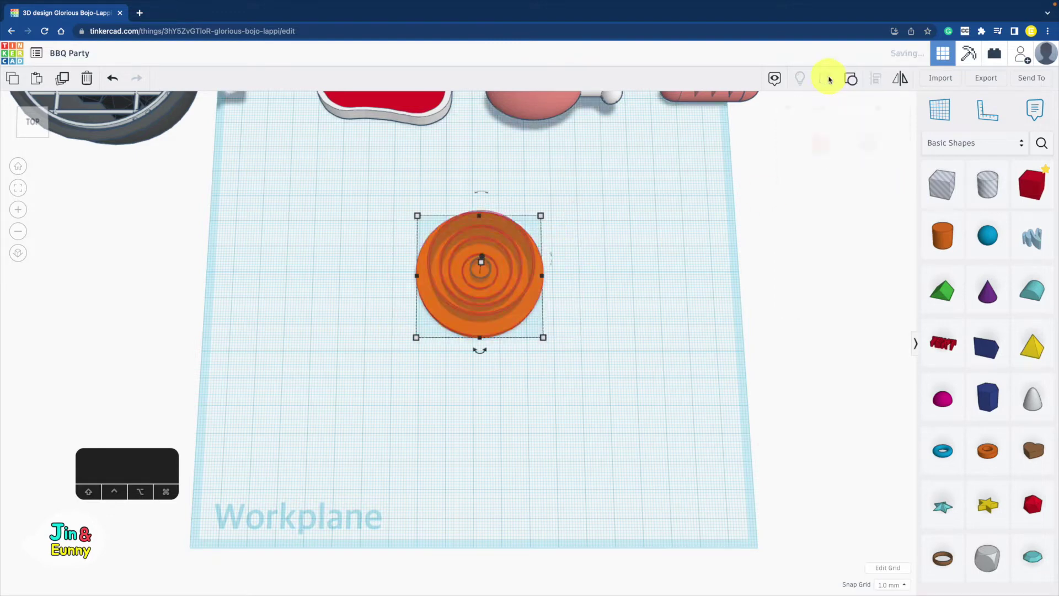
{"action": "left_click", "coordinate": [819, 144]}
{"action": "left_click", "coordinate": [994, 221]}
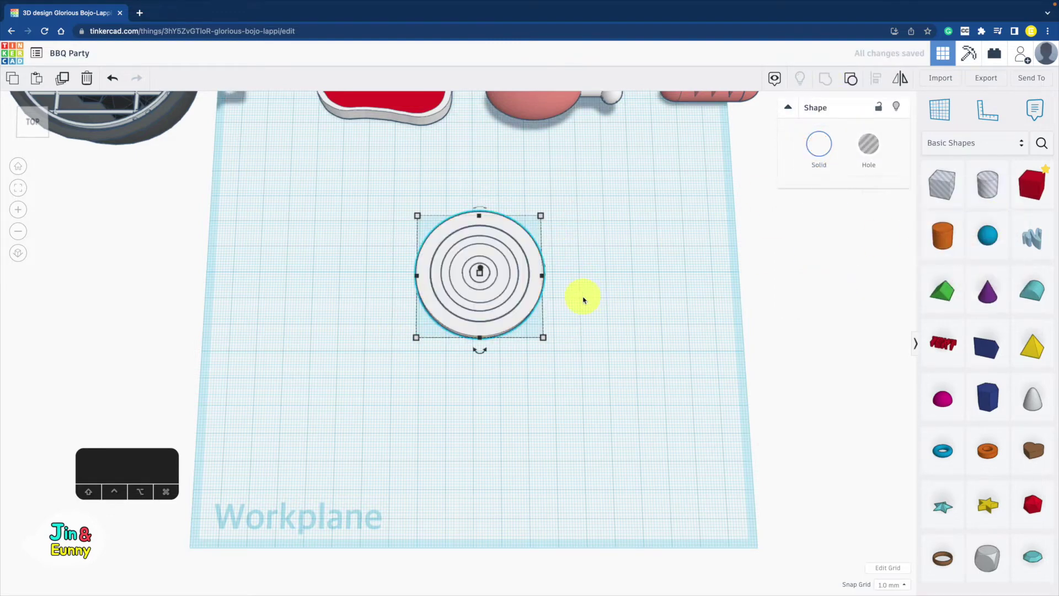
- Move the white grooved disc to the end of the food row, beside the sausage
{"action": "scroll", "coordinate": [580, 295], "scroll_direction": "down", "scroll_amount": 3}
{"action": "left_click_drag", "start_coordinate": [480, 297], "coordinate": [756, 224]}
{"action": "left_click_drag", "start_coordinate": [755, 224], "coordinate": [771, 173]}
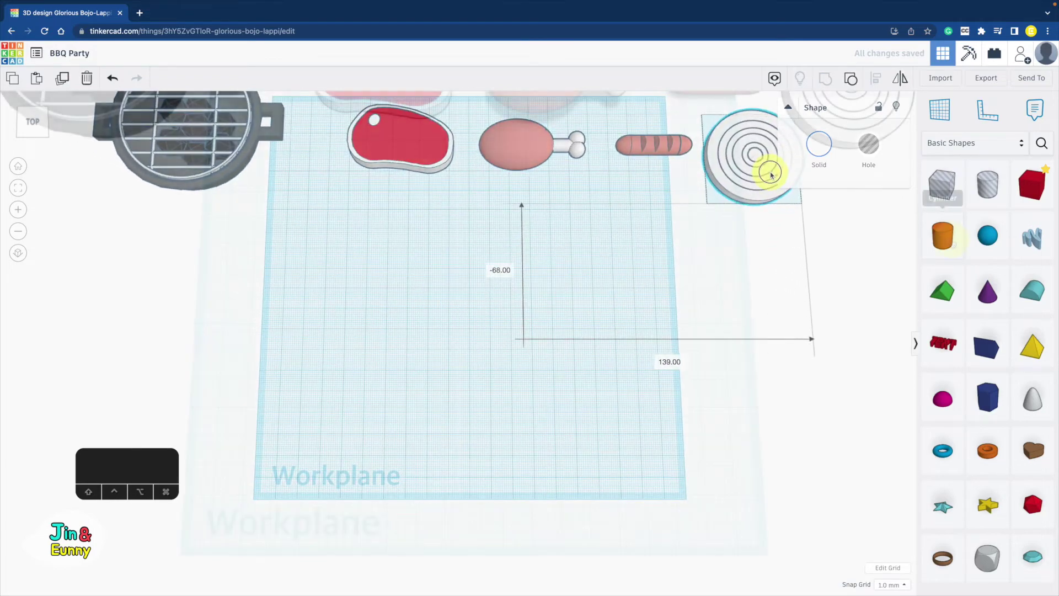
- Place a cylinder in front of the steak, set it to 64 sides and rotate it 90° to lie on its side
{"action": "left_click", "coordinate": [943, 236]}
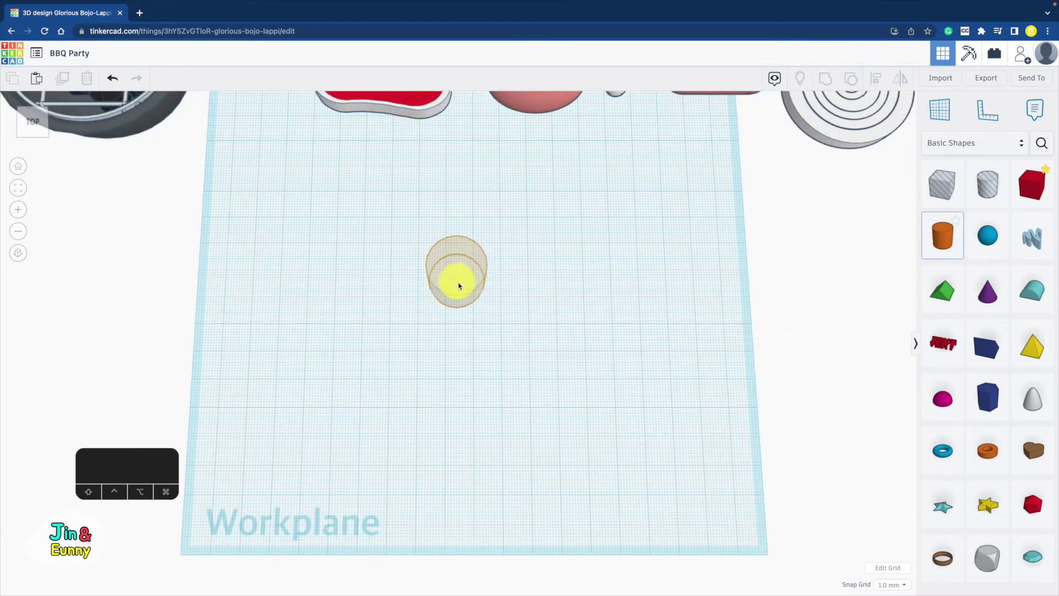
{"action": "left_click", "coordinate": [461, 284]}
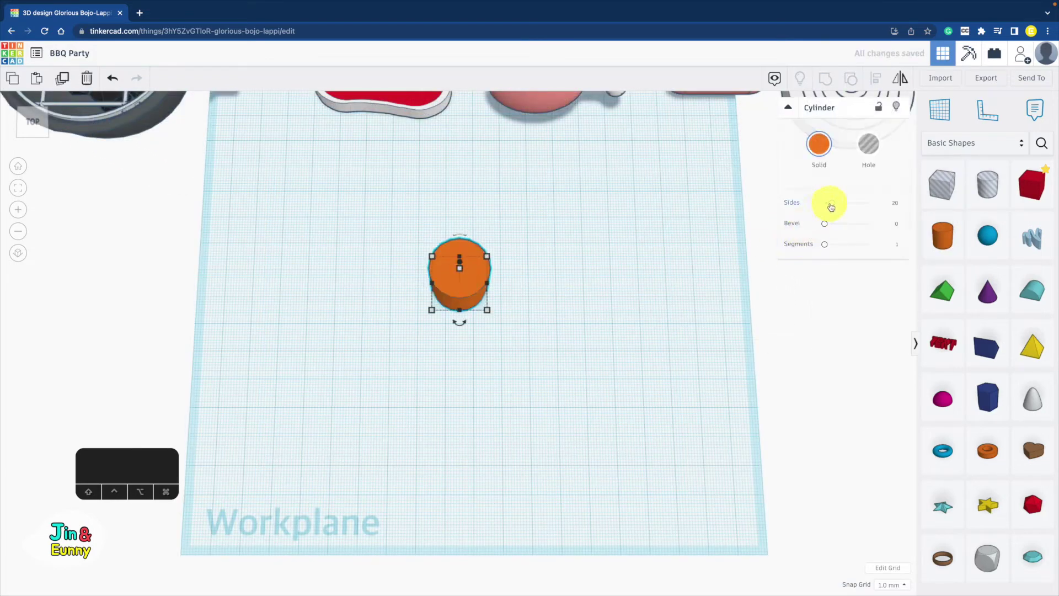
{"action": "left_click_drag", "start_coordinate": [838, 207], "coordinate": [869, 203]}
{"action": "left_click_drag", "start_coordinate": [460, 236], "coordinate": [489, 243]}
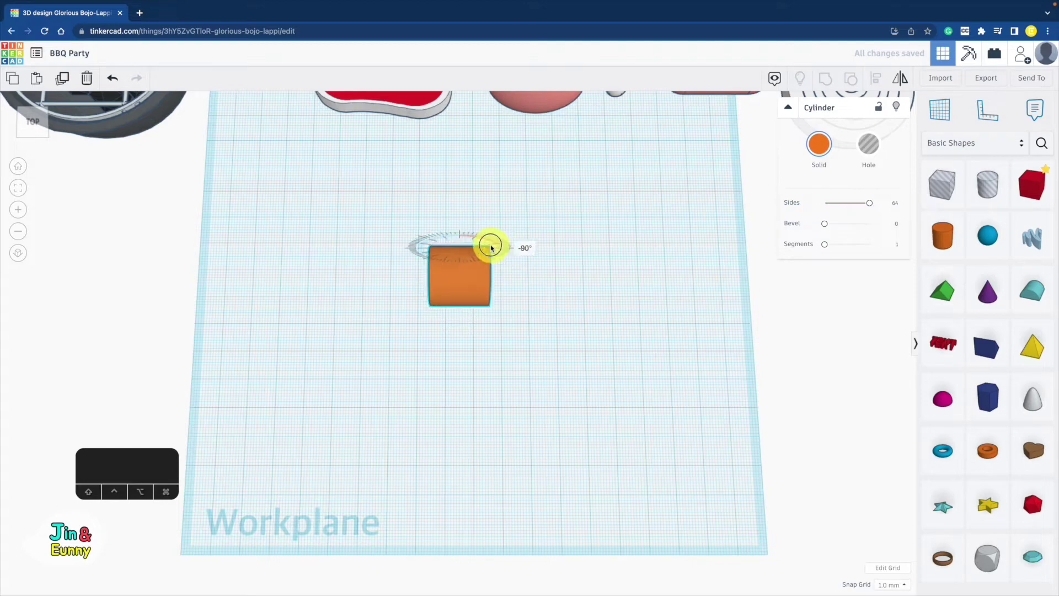
- Duplicate the cylinder, enlarge the copy to about 21 mm, and shorten it so the inner cylinder shows at the end
{"action": "right_click_drag", "start_coordinate": [487, 287], "coordinate": [560, 272]}
{"action": "key", "text": "shift"}
{"action": "scroll", "coordinate": [665, 274], "scroll_direction": "up", "scroll_amount": 5}
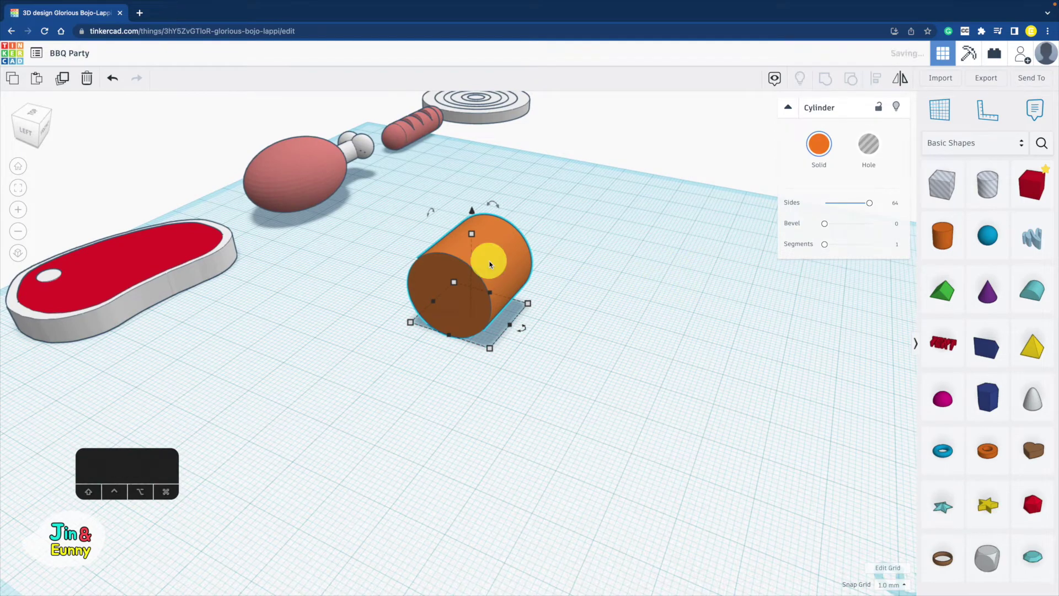
{"action": "left_click_drag", "start_coordinate": [493, 353], "coordinate": [492, 353], "text": "alt+shift"}
{"action": "left_click", "coordinate": [450, 338]}
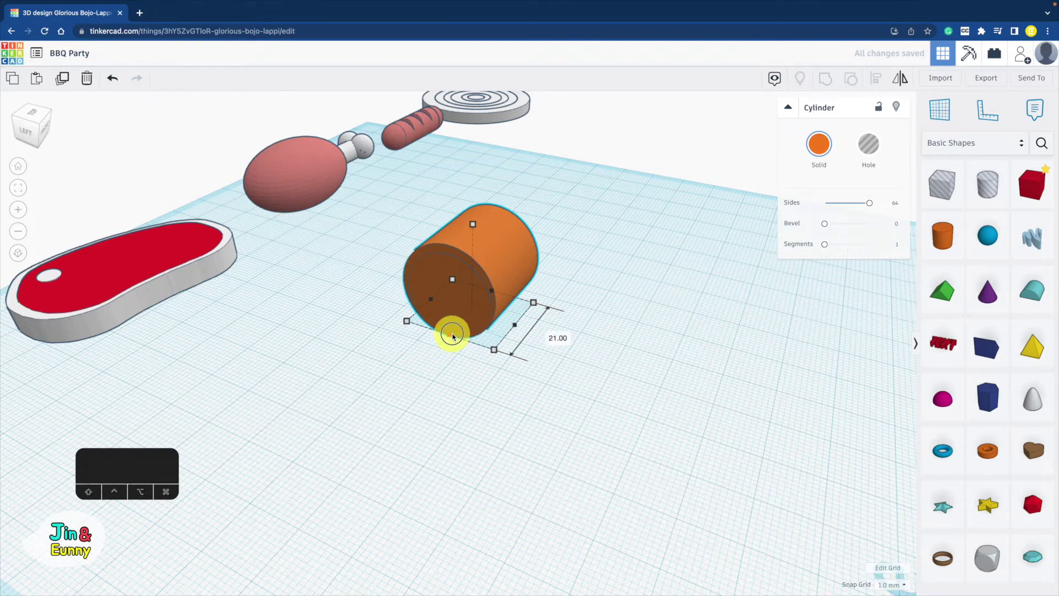
{"action": "right_click_drag", "start_coordinate": [449, 326], "coordinate": [499, 312]}
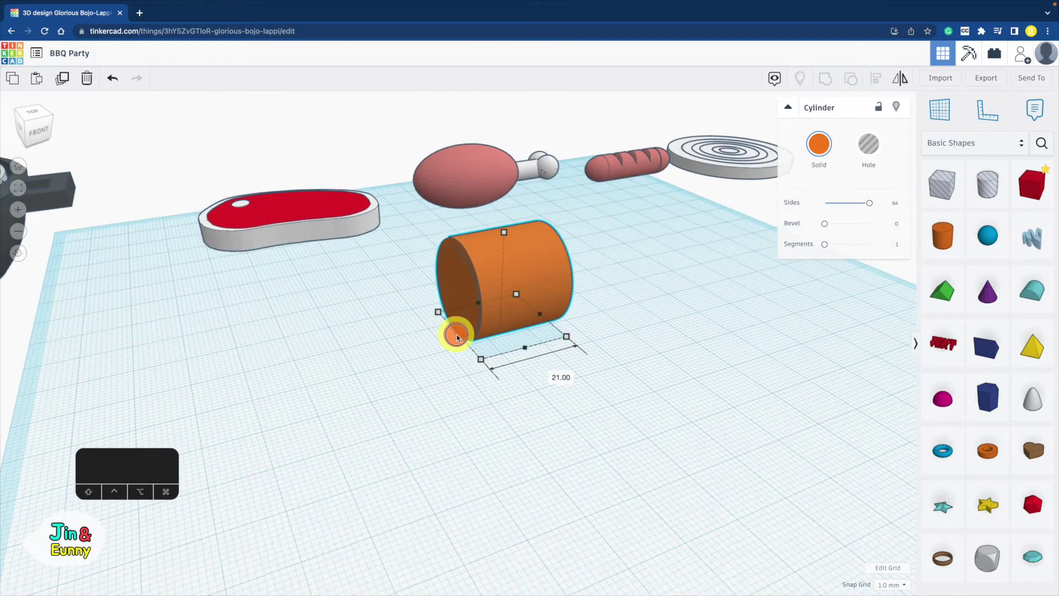
{"action": "left_click_drag", "start_coordinate": [457, 337], "coordinate": [466, 334]}
- Align the two cylinders on their centres
{"action": "left_click_drag", "start_coordinate": [592, 252], "coordinate": [440, 334]}
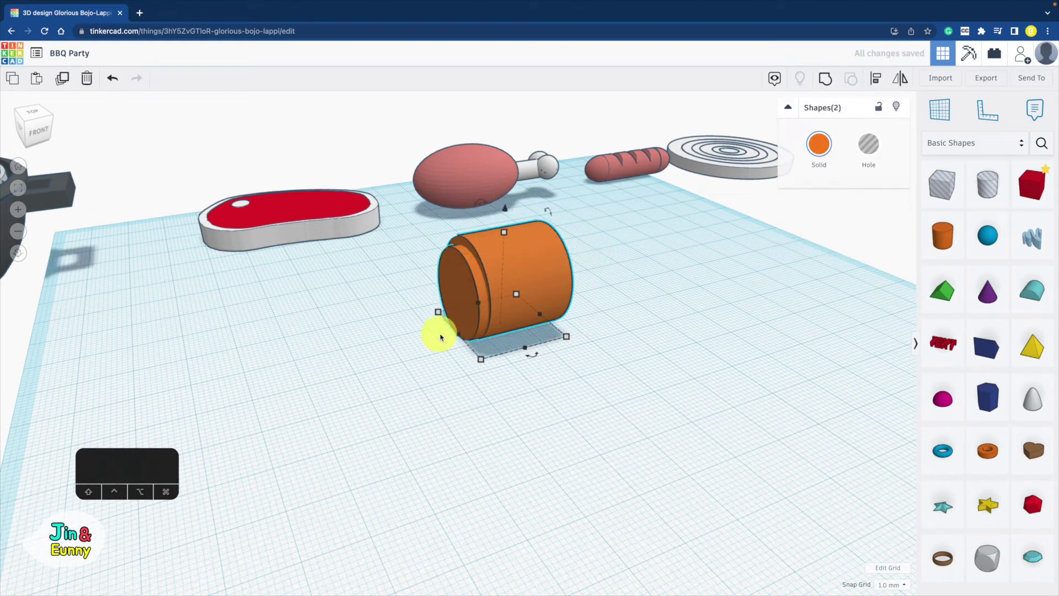
{"action": "left_click_drag", "start_coordinate": [533, 363], "coordinate": [546, 346]}
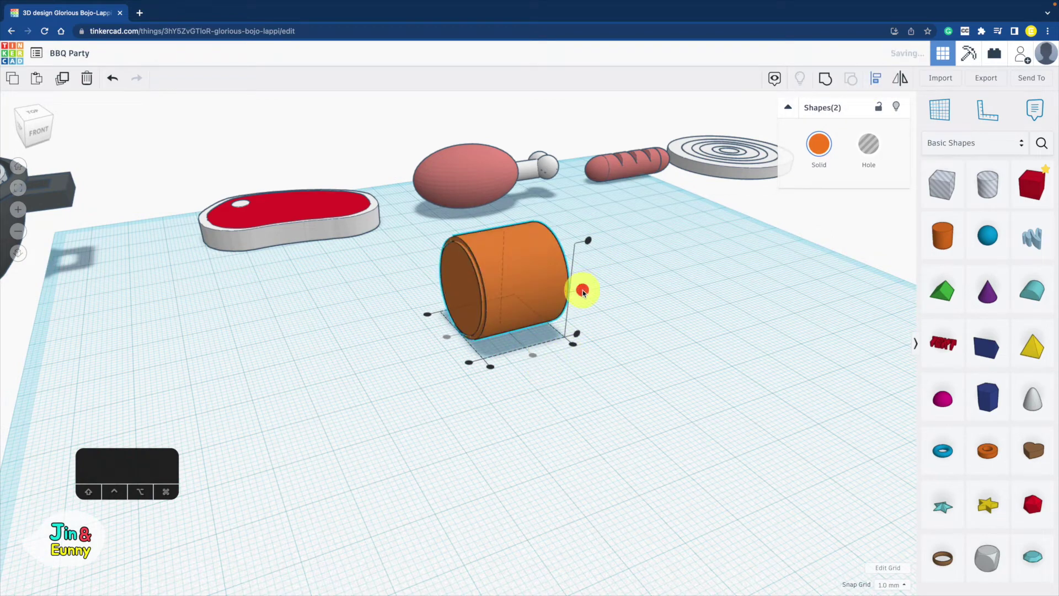
{"action": "left_click", "coordinate": [628, 291]}
- Colour the inner cylinder pale cream and the outer cylinder yellow
{"action": "right_click_drag", "start_coordinate": [668, 292], "coordinate": [696, 281]}
{"action": "left_click", "coordinate": [460, 287]}
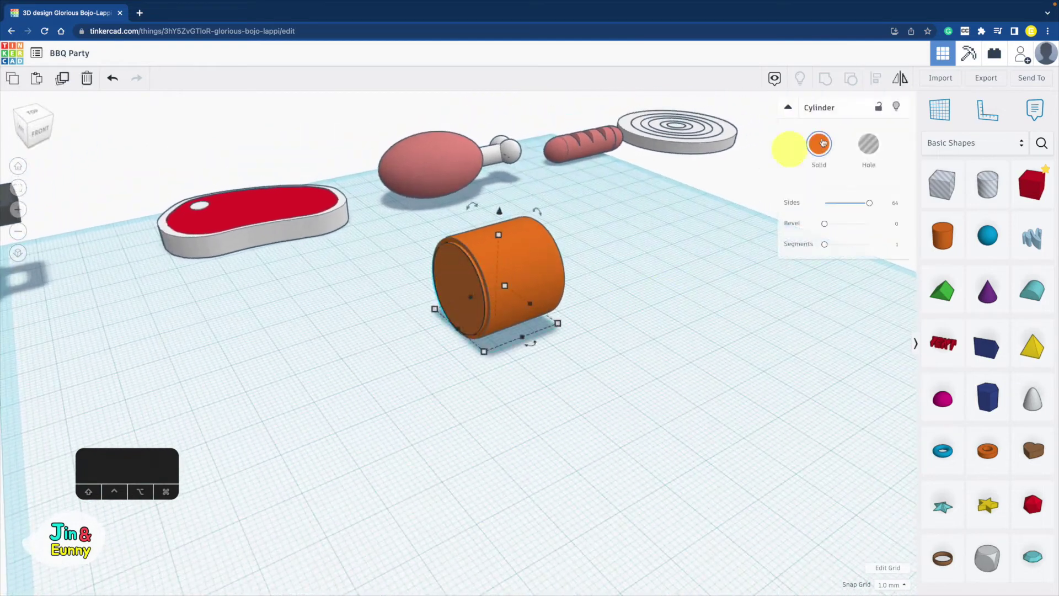
{"action": "left_click", "coordinate": [819, 145]}
{"action": "left_click", "coordinate": [848, 220]}
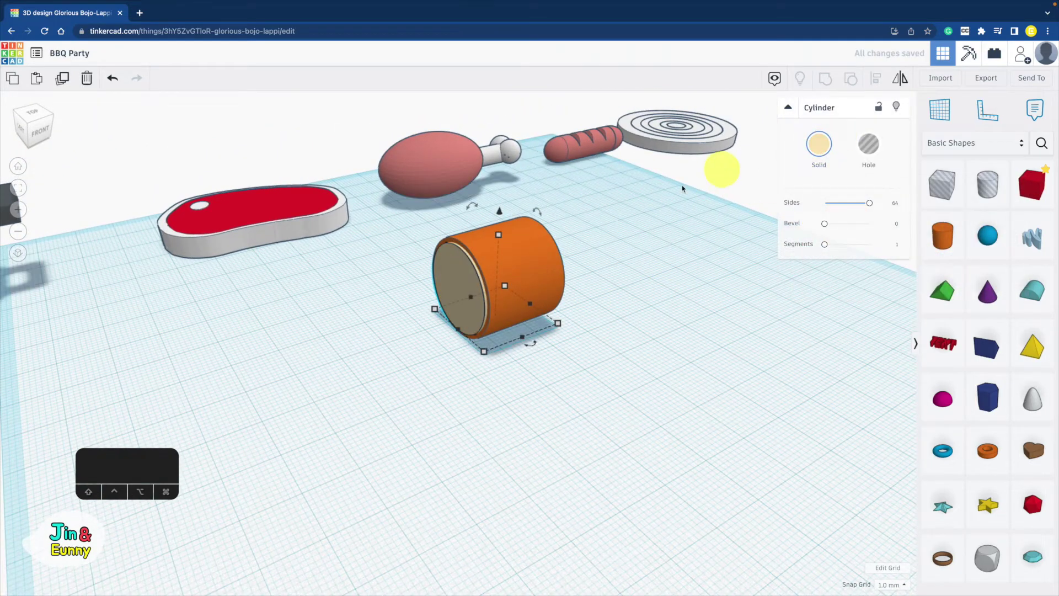
{"action": "left_click", "coordinate": [819, 144]}
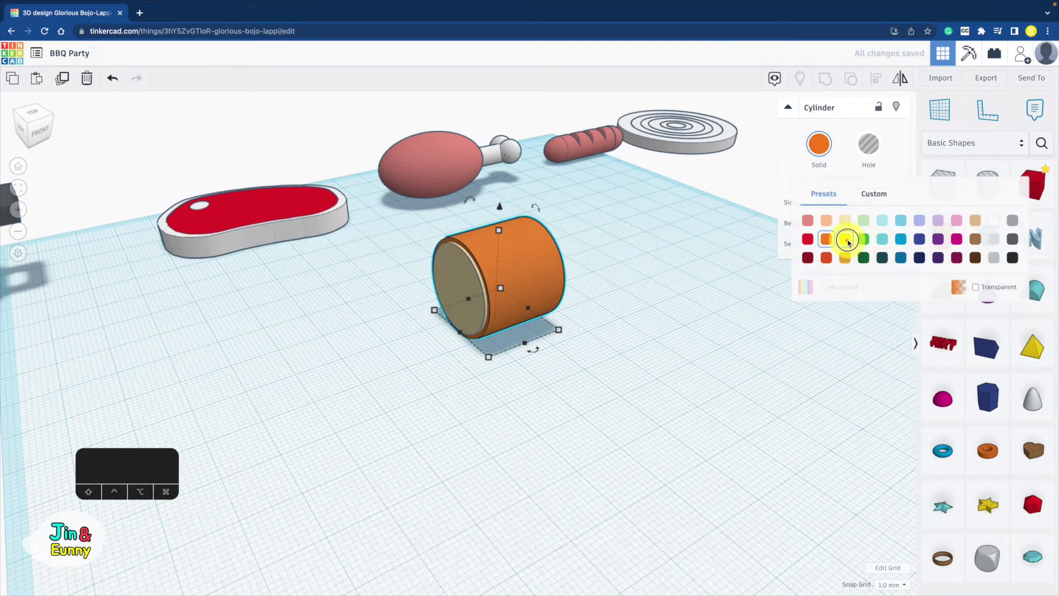
{"action": "left_click", "coordinate": [848, 236]}
- Move both cylinders together about 34.5 mm sideways and 10 mm forward, in front of the steak
{"action": "left_click_drag", "start_coordinate": [403, 324], "coordinate": [402, 326]}
{"action": "left_click_drag", "start_coordinate": [539, 279], "coordinate": [363, 301]}
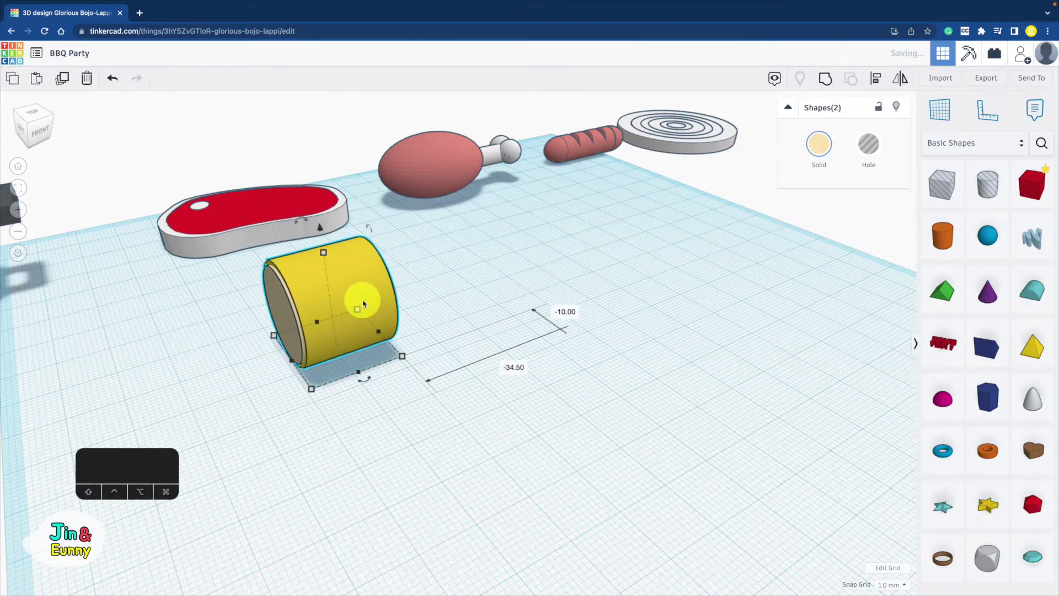
{"action": "left_click", "coordinate": [667, 285]}
- Place a box with rounded edges beside the yellow cylinder and cut off its lower half with a grouped hole box
{"action": "right_click_drag", "start_coordinate": [666, 286], "coordinate": [557, 301]}
{"action": "left_click_drag", "start_coordinate": [1024, 205], "coordinate": [532, 333]}
{"action": "left_click_drag", "start_coordinate": [824, 206], "coordinate": [840, 203]}
{"action": "left_click_drag", "start_coordinate": [942, 184], "coordinate": [603, 404]}
{"action": "left_click_drag", "start_coordinate": [533, 267], "coordinate": [534, 289]}
{"action": "left_click", "coordinate": [562, 289], "text": "shift"}
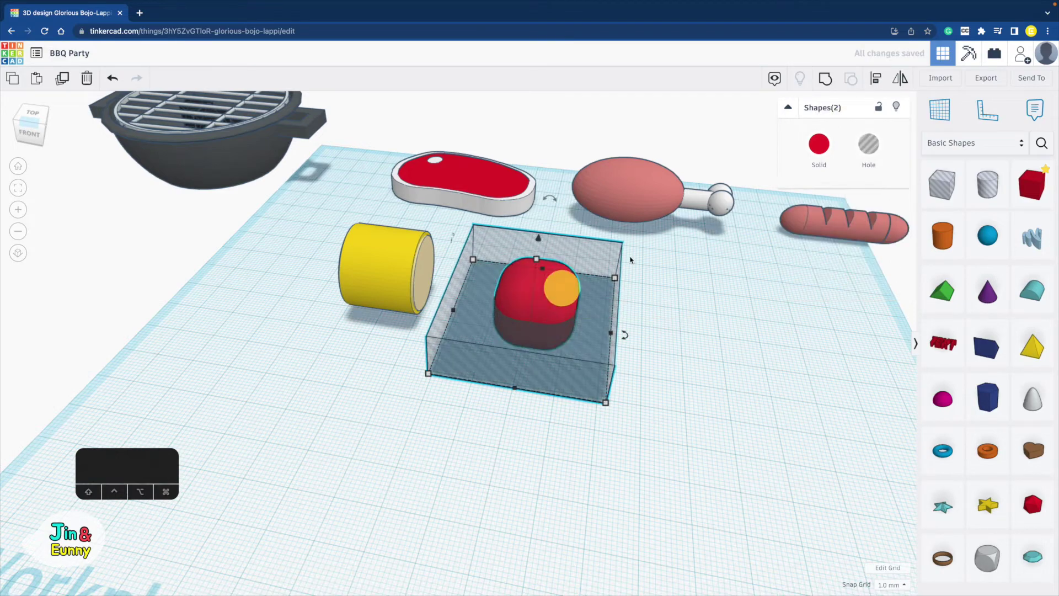
{"action": "left_click", "coordinate": [828, 84]}
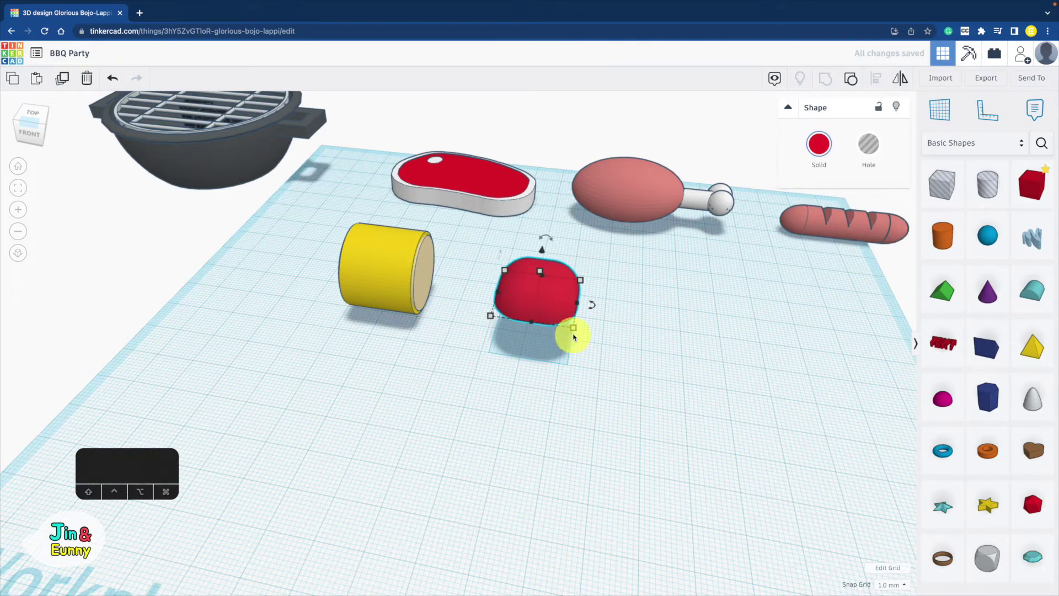
- Shrink the trimmed red shape proportionally to a small corn kernel and raise it higher above the workplane
{"action": "left_click_drag", "start_coordinate": [573, 337], "coordinate": [503, 284], "text": "shift"}
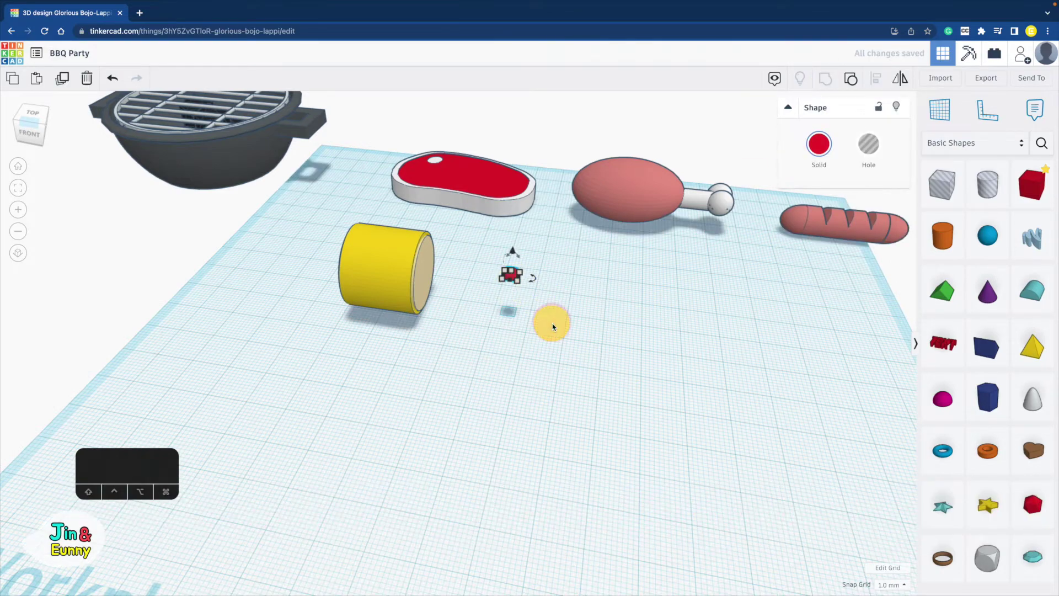
{"action": "left_click", "coordinate": [552, 324]}
{"action": "right_click_drag", "start_coordinate": [420, 315], "coordinate": [468, 351]}
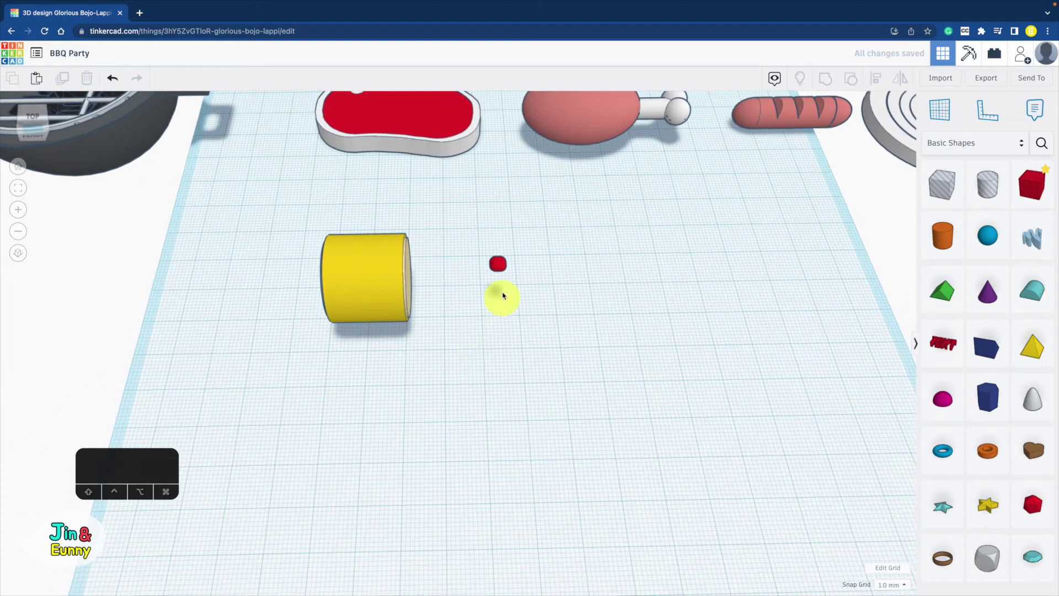
{"action": "left_click", "coordinate": [499, 264]}
{"action": "left_click_drag", "start_coordinate": [501, 250], "coordinate": [501, 229]}
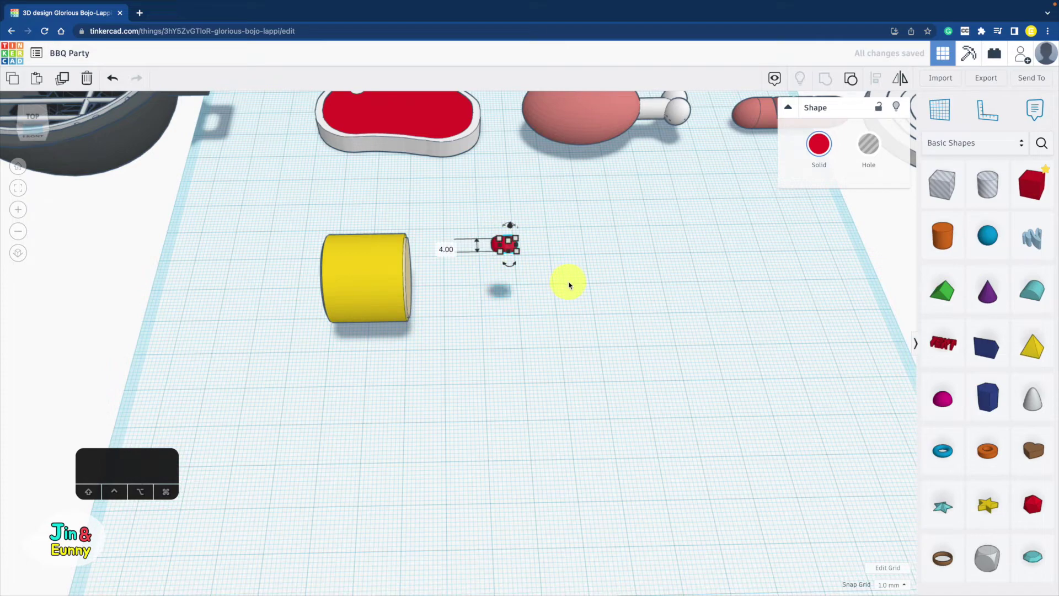
- Duplicate the kernel sideways with even spacing to form a straight row of five touching kernels
{"action": "key", "text": "Right"}
{"action": "key", "text": "Right"}
{"action": "key", "text": "Right"}
{"action": "key", "text": "Left"}
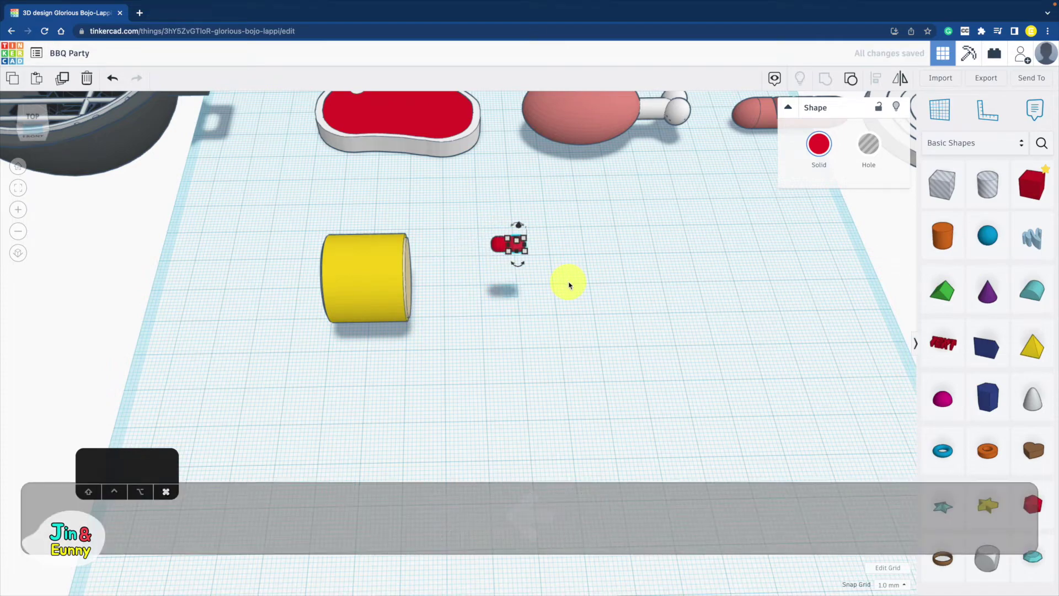
{"action": "key", "text": "super+d"}
{"action": "key", "text": "Right"}
{"action": "key", "text": "Right"}
{"action": "key", "text": "Right"}
{"action": "key", "text": "Right"}
{"action": "key", "text": "Right"}
{"action": "key", "text": "Left"}
{"action": "key", "text": "super+d"}
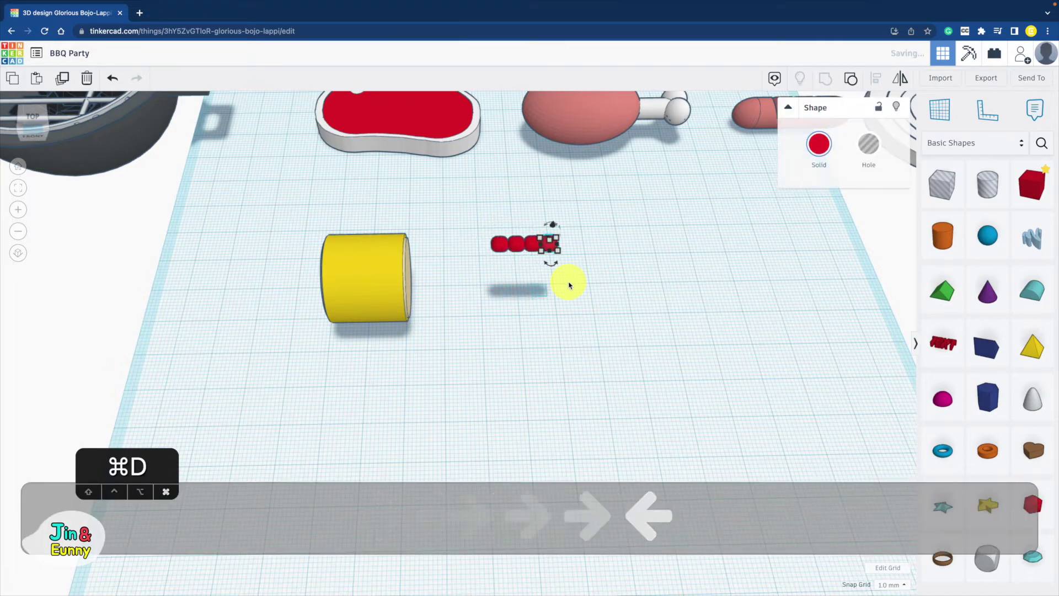
{"action": "key", "text": "super+d"}
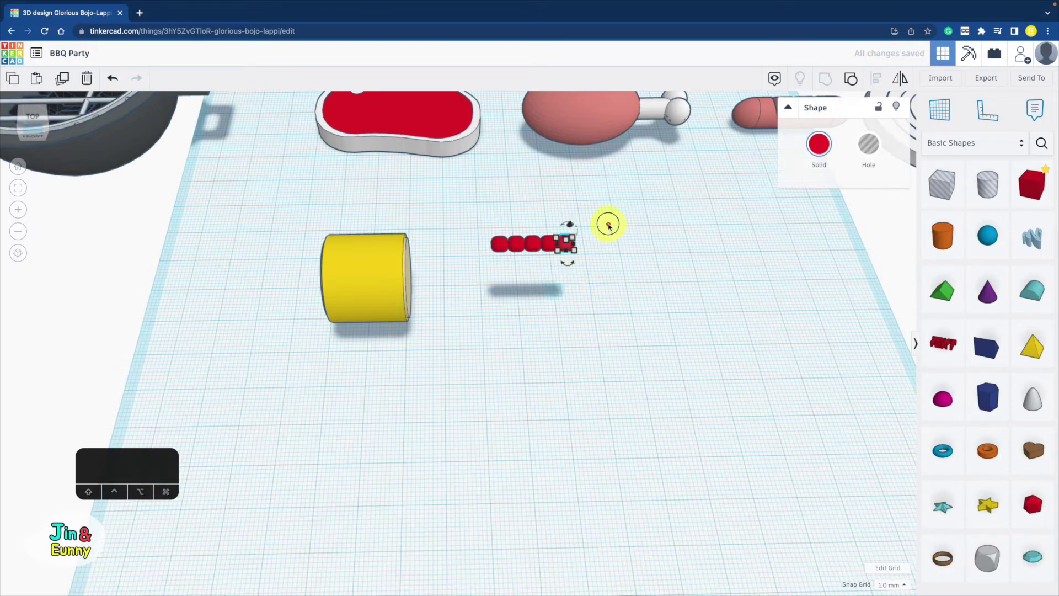
- Colour the five kernels yellow and group them as one row on top of the yellow cylinder
{"action": "left_click_drag", "start_coordinate": [476, 259], "coordinate": [472, 262]}
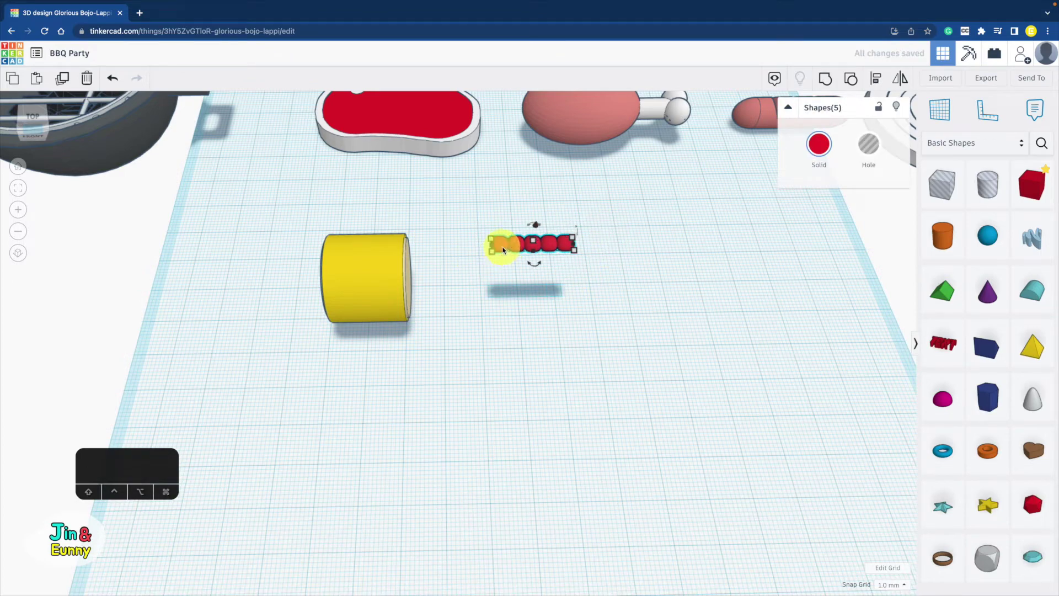
{"action": "left_click", "coordinate": [819, 144]}
{"action": "left_click", "coordinate": [839, 238]}
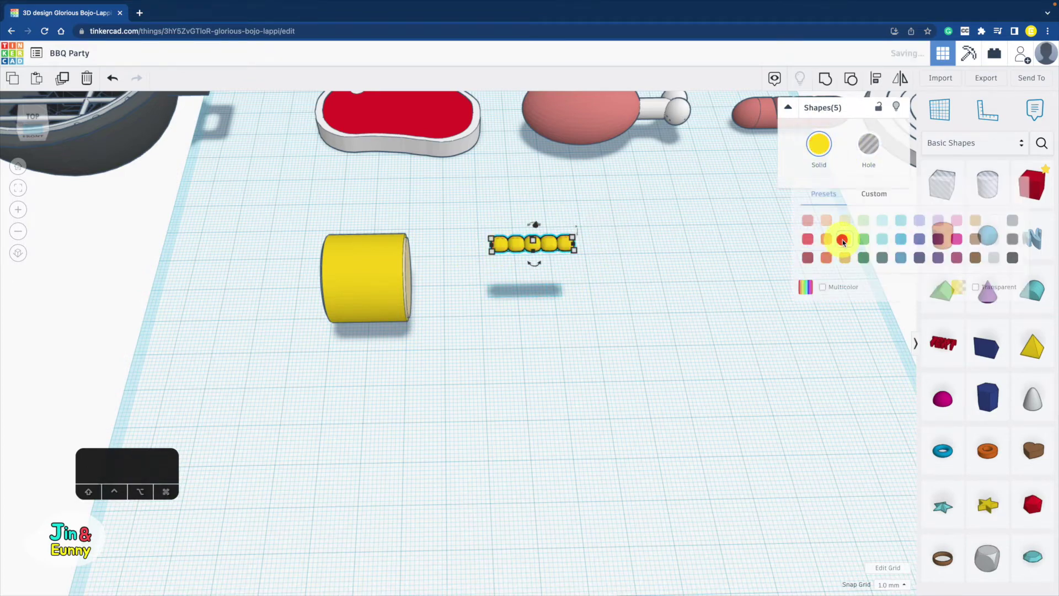
{"action": "left_click_drag", "start_coordinate": [531, 243], "coordinate": [349, 258]}
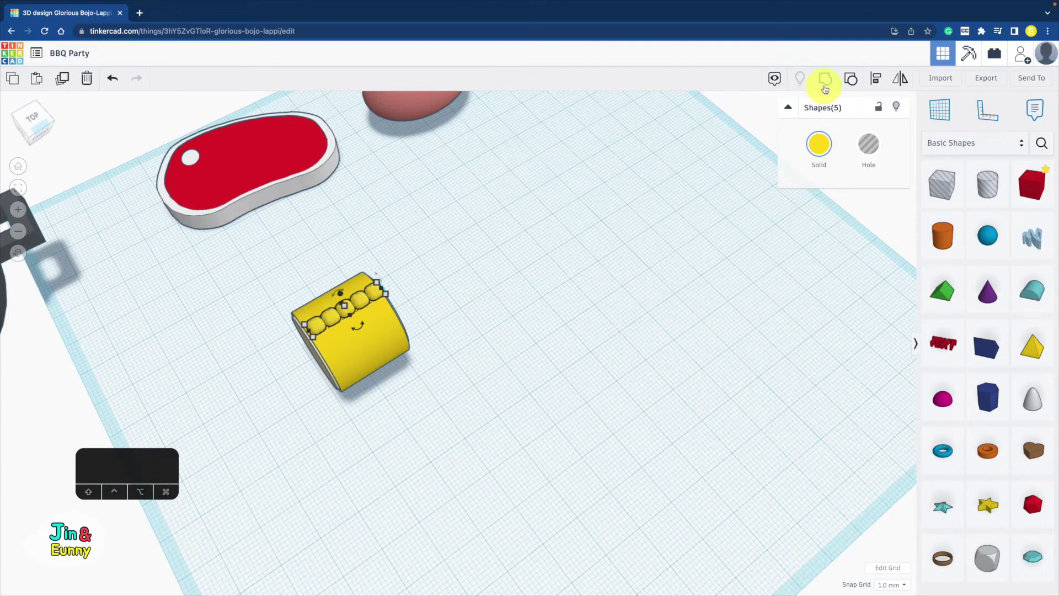
{"action": "left_click", "coordinate": [825, 88]}
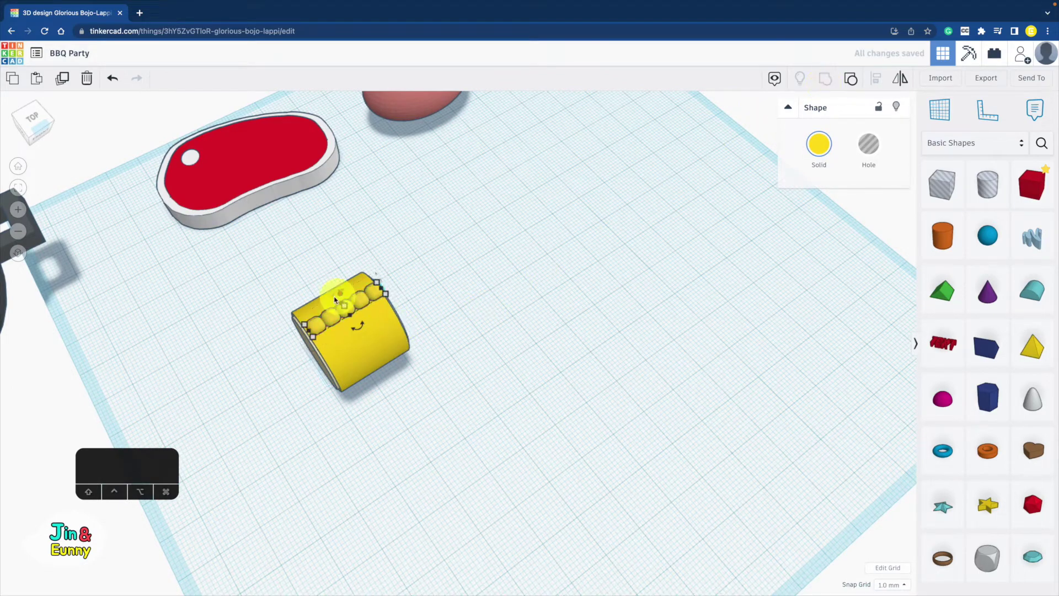
- Align the grouped kernel row with the yellow cylinder along its length
{"action": "left_click", "coordinate": [323, 300], "text": "shift"}
{"action": "left_click", "coordinate": [875, 81]}
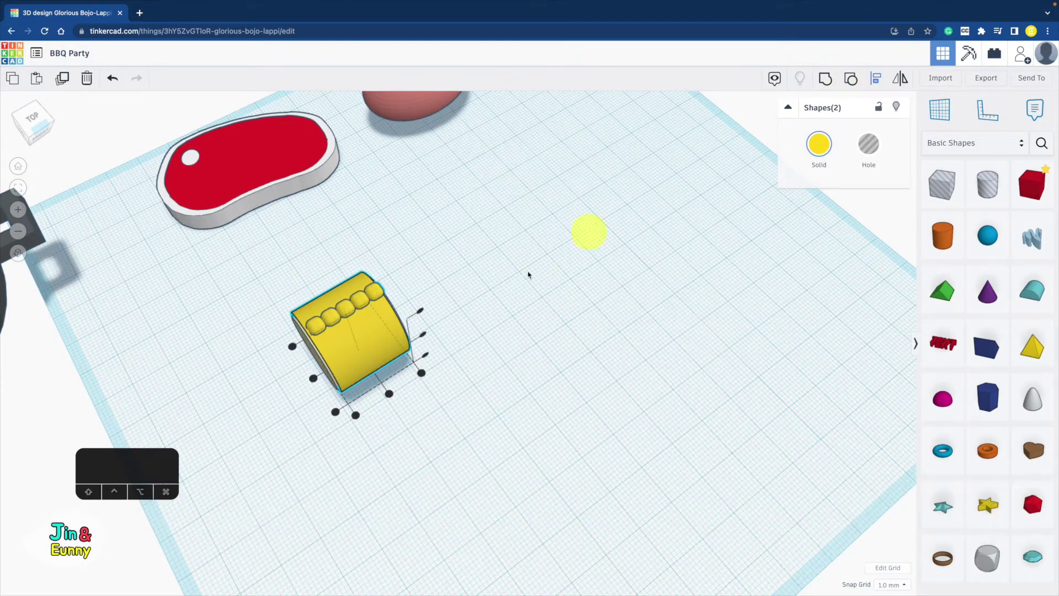
{"action": "left_click", "coordinate": [356, 416]}
{"action": "left_click", "coordinate": [531, 322]}
- Duplicate the kernel row, lower the copy about 24 mm to the cylinder's underside, and rotate it 180°
{"action": "left_click", "coordinate": [324, 323]}
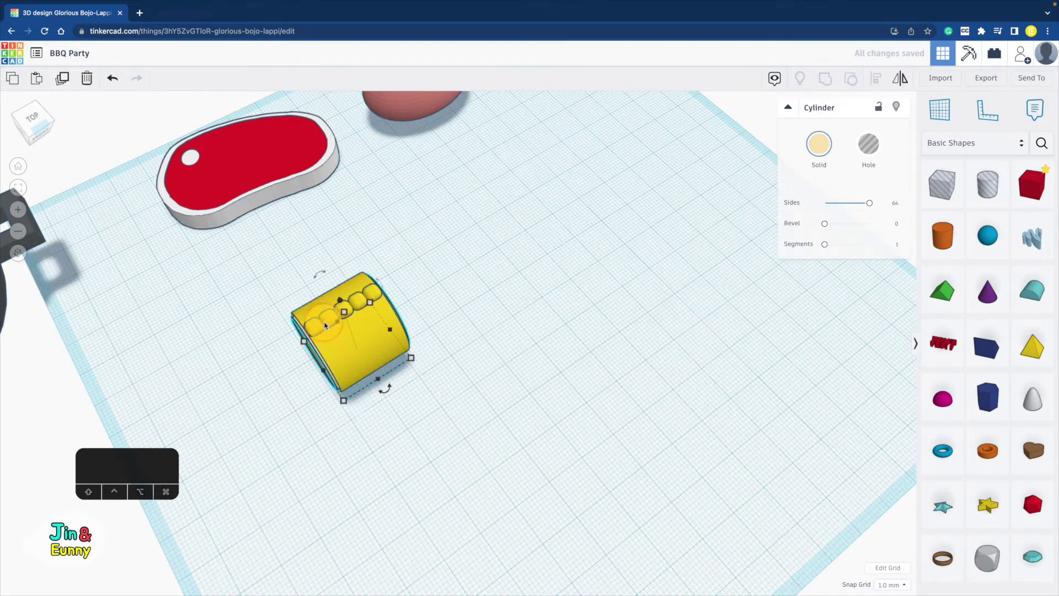
{"action": "right_click_drag", "start_coordinate": [325, 324], "coordinate": [409, 255]}
{"action": "left_click", "coordinate": [459, 236]}
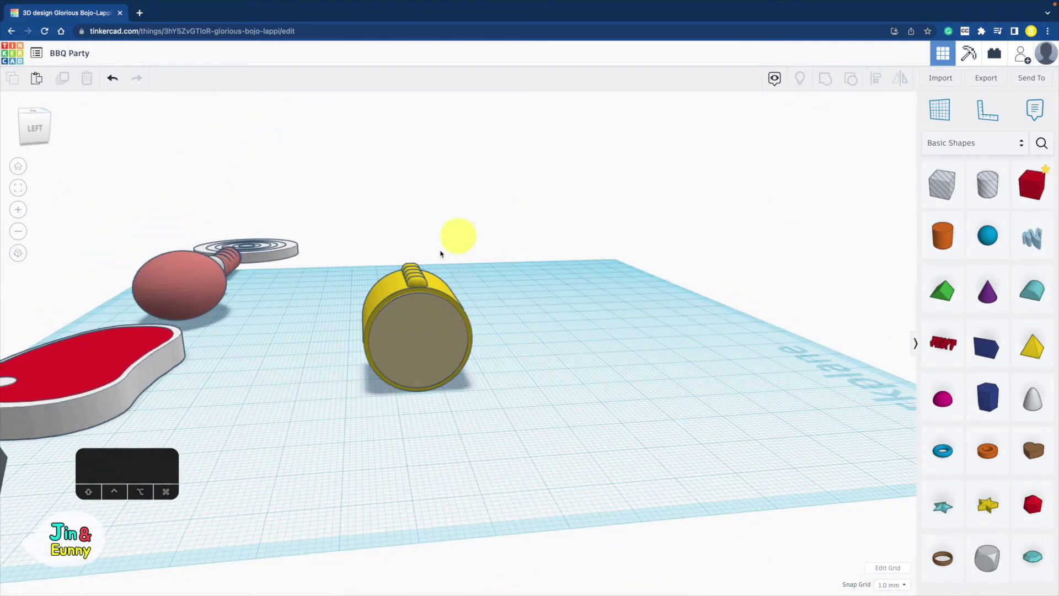
{"action": "left_click", "coordinate": [413, 267]}
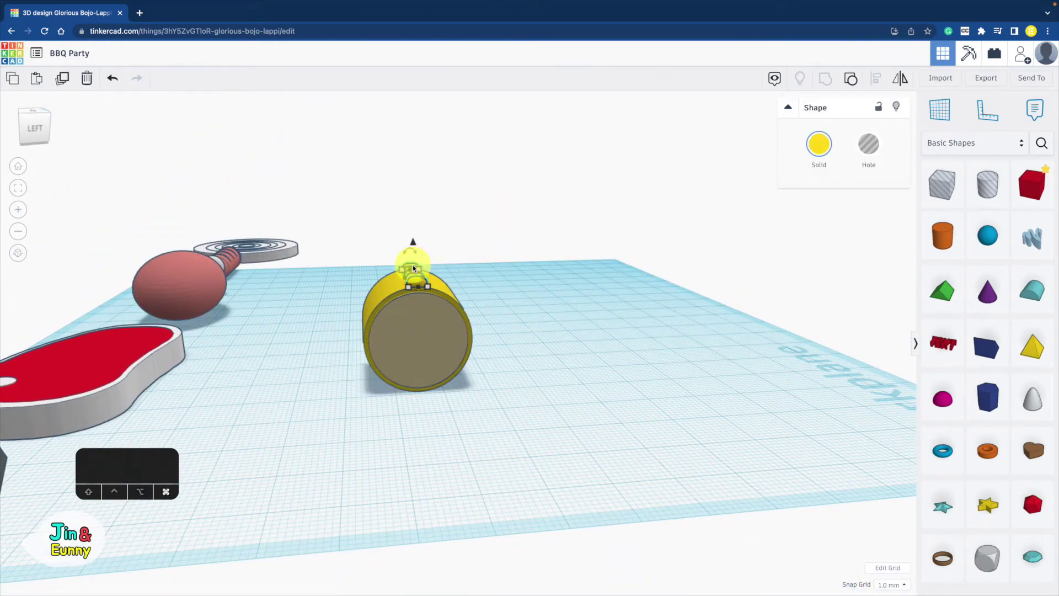
{"action": "key", "text": "super+d"}
{"action": "right_click_drag", "start_coordinate": [413, 266], "coordinate": [405, 241]}
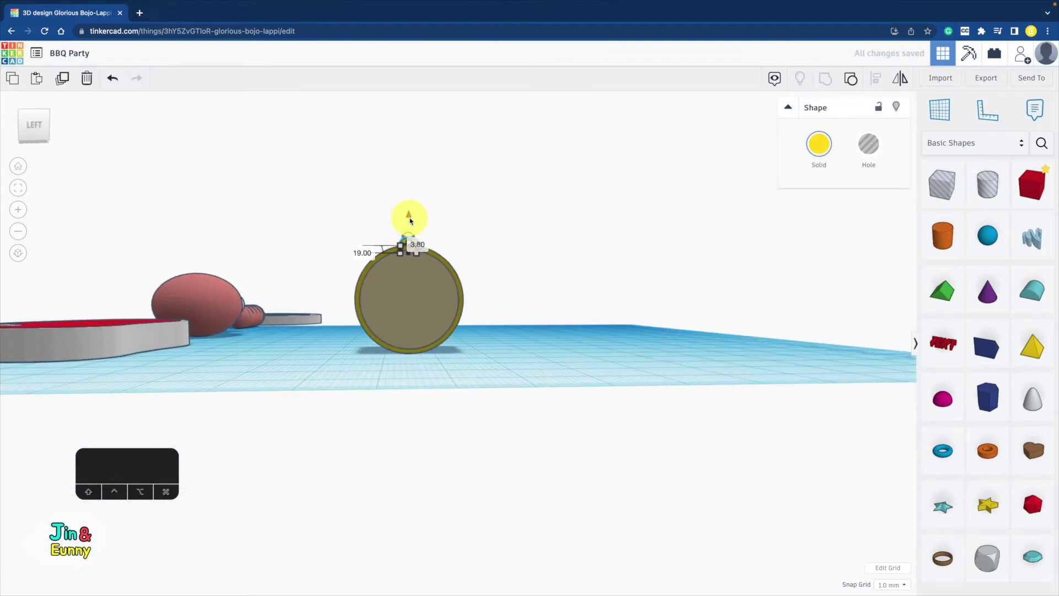
{"action": "left_click_drag", "start_coordinate": [409, 216], "coordinate": [413, 320]}
{"action": "scroll", "coordinate": [408, 334], "scroll_direction": "up", "scroll_amount": 8}
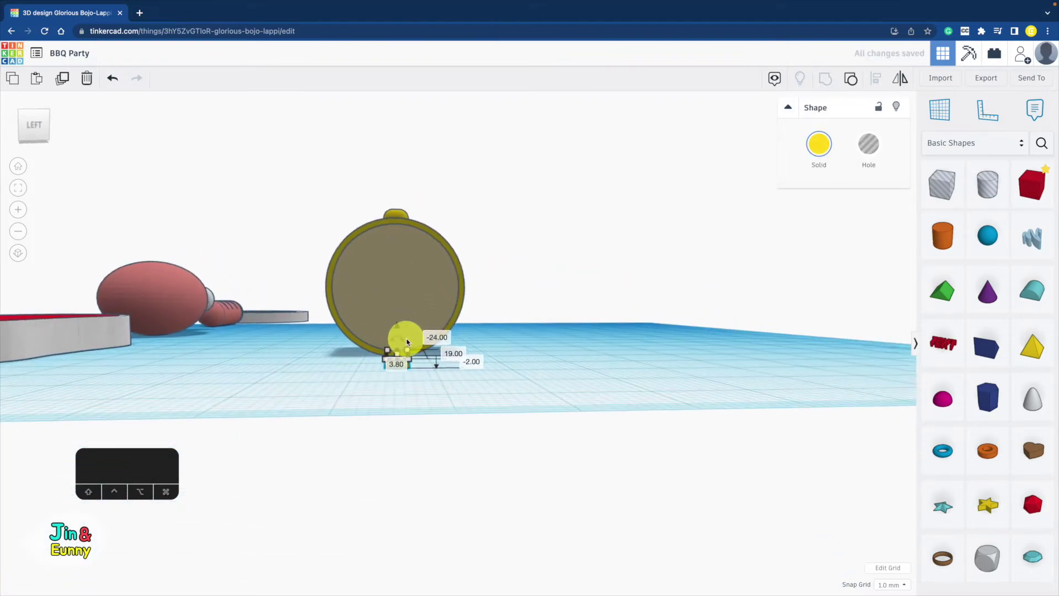
{"action": "left_click_drag", "start_coordinate": [340, 350], "coordinate": [341, 386]}
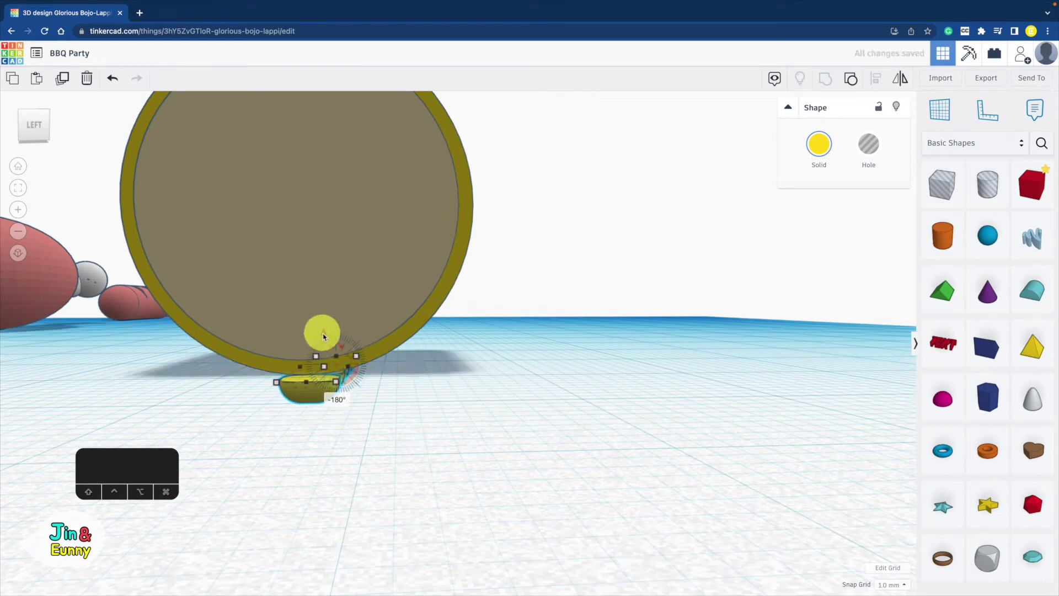
- Group the upper and lower kernel rows into one shape
{"action": "mouse_move", "coordinate": [386, 339]}
{"action": "right_mouse_down"}
{"action": "mouse_move", "coordinate": [397, 325]}
{"action": "mouse_move", "coordinate": [393, 377]}
{"action": "right_mouse_up"}
{"action": "scroll", "coordinate": [395, 362], "scroll_direction": "down", "scroll_amount": 8}
{"action": "left_click", "coordinate": [393, 302], "text": "shift"}
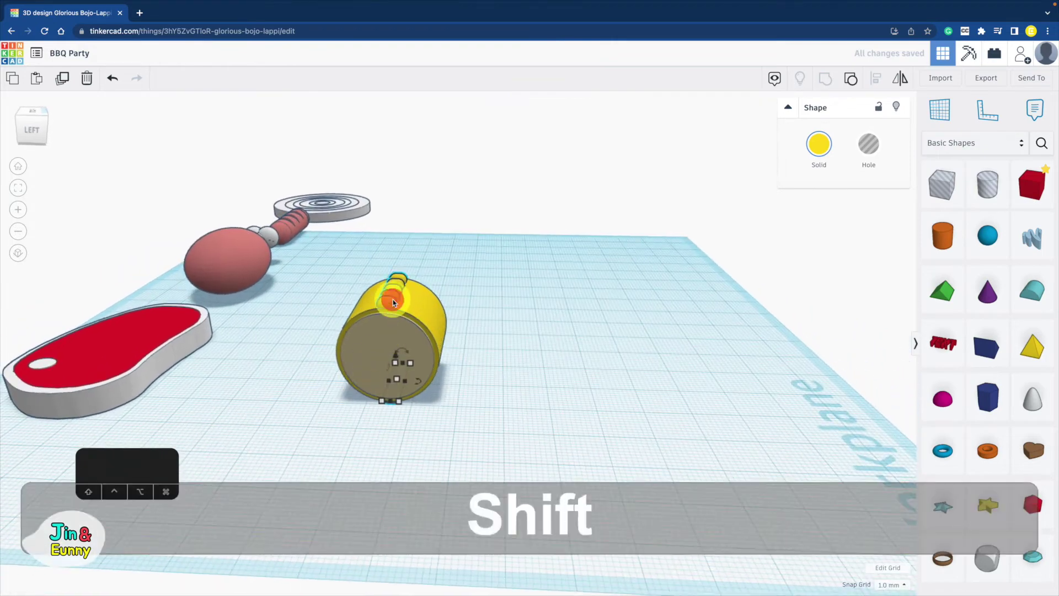
{"action": "left_click", "coordinate": [828, 82]}
- Duplicate the paired kernel rows with a small rotation and repeat until kernels surround the whole cylinder
{"action": "right_click_drag", "start_coordinate": [480, 258], "coordinate": [575, 238], "text": "shift"}
{"action": "scroll", "coordinate": [559, 261], "scroll_direction": "up", "scroll_amount": 3}
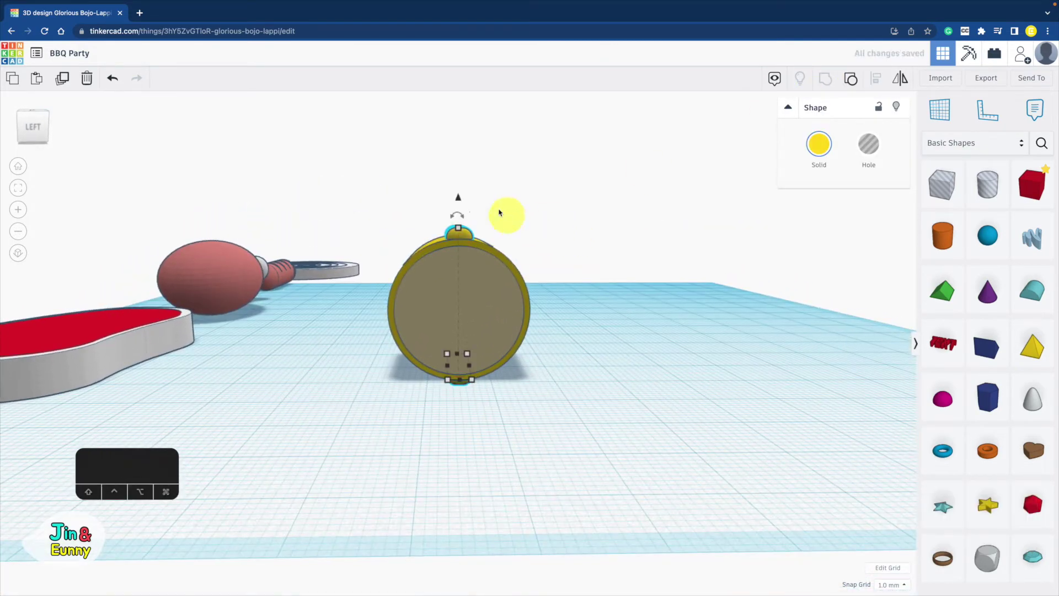
{"action": "left_click_drag", "start_coordinate": [454, 226], "coordinate": [477, 217]}
{"action": "key", "text": "super+d"}
{"action": "key", "text": "super+d"}
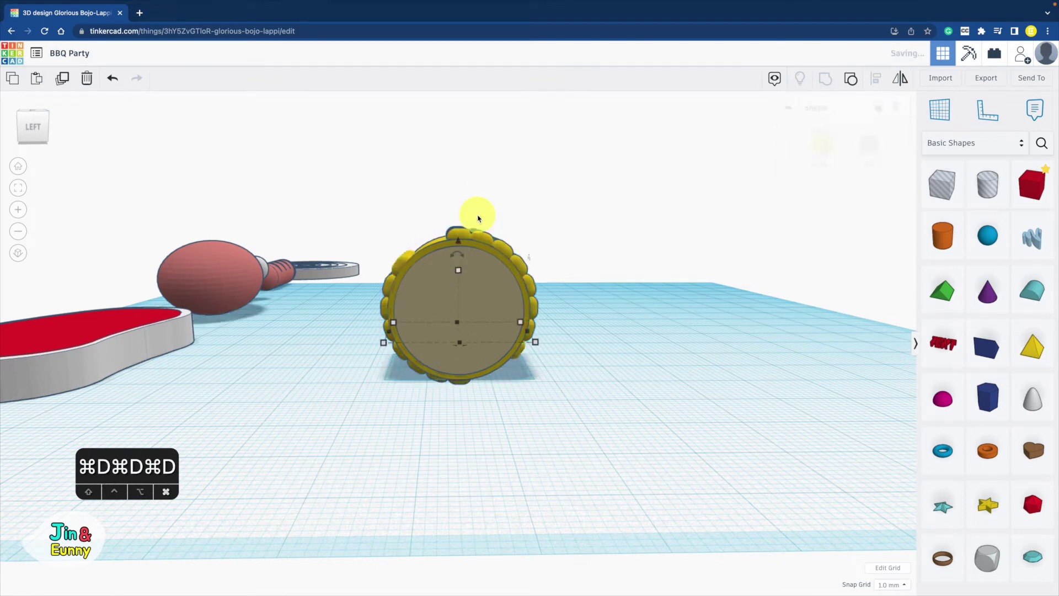
- Group all the kernel rows and both cylinders into a single corn cob, keeping the parts' own colours
{"action": "right_click_drag", "start_coordinate": [585, 210], "coordinate": [457, 298]}
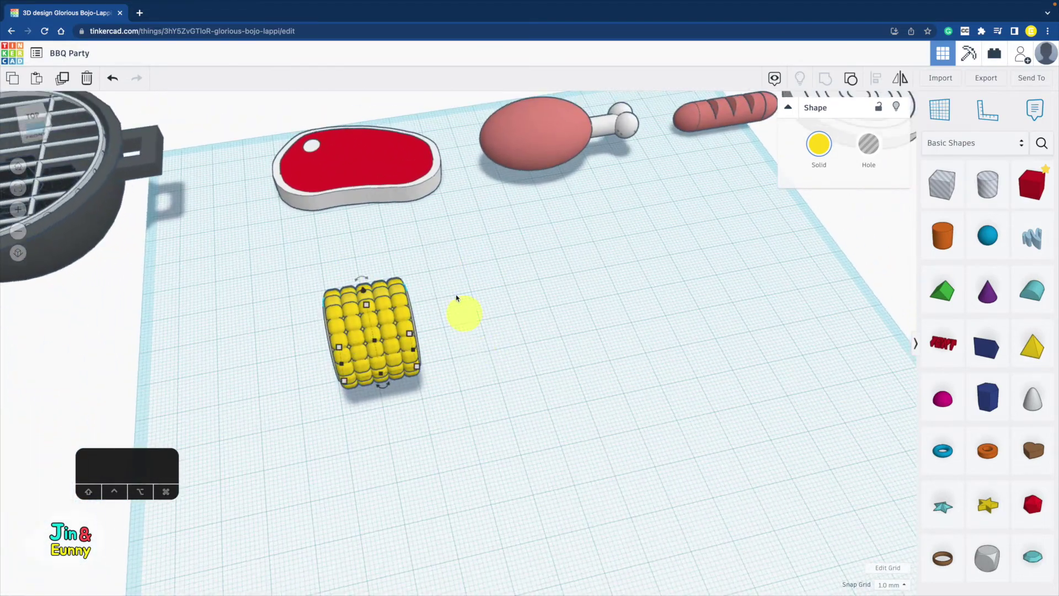
{"action": "left_click_drag", "start_coordinate": [307, 433], "coordinate": [305, 431]}
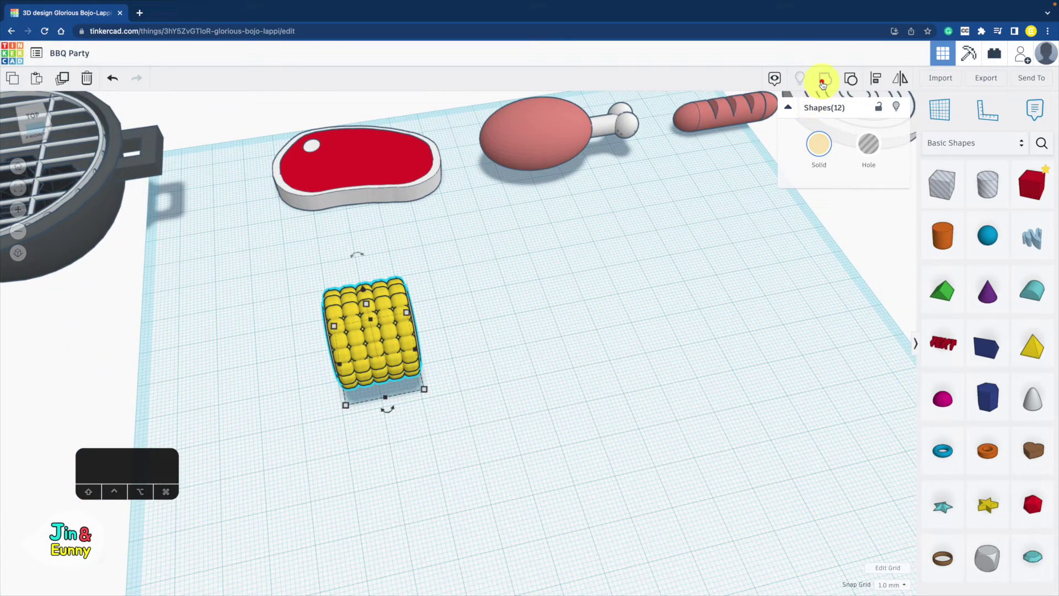
{"action": "left_click", "coordinate": [819, 144]}
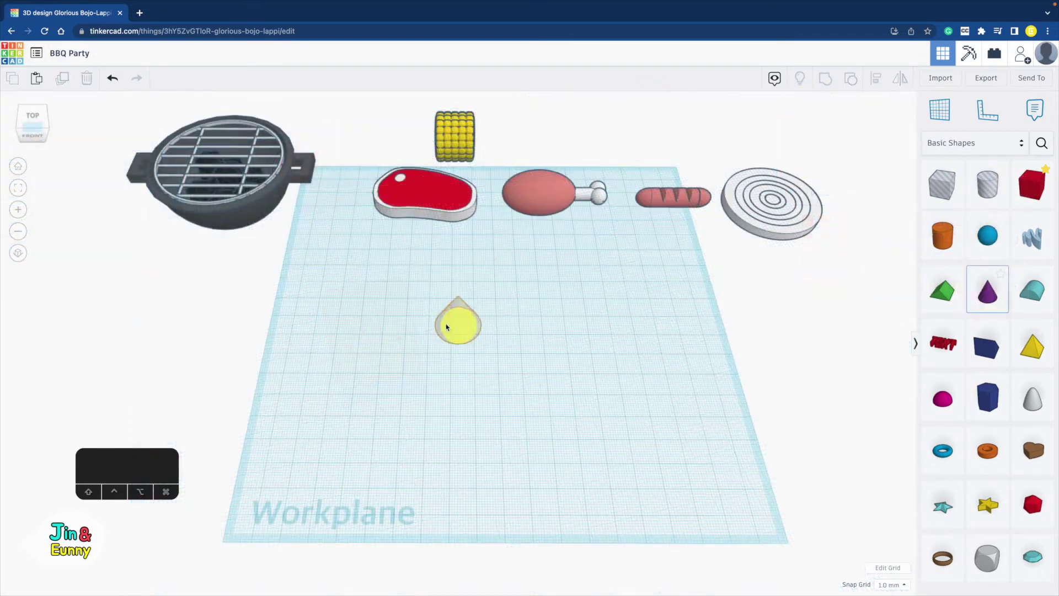
- Place a cone in front of the steak and reshape it into a long skewer lying flat, 1 mm wide
{"action": "left_click_drag", "start_coordinate": [447, 250], "coordinate": [443, 294]}
{"action": "scroll", "coordinate": [444, 293], "scroll_direction": "up", "scroll_amount": 4}
{"action": "right_click_drag", "start_coordinate": [444, 296], "coordinate": [440, 371], "text": "shift"}
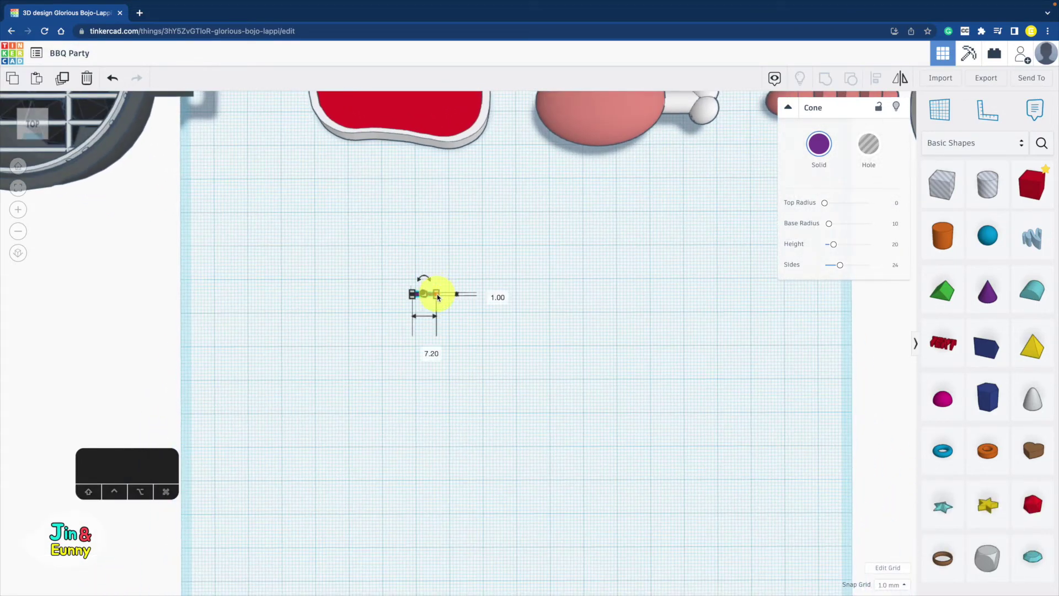
{"action": "left_click_drag", "start_coordinate": [437, 297], "coordinate": [796, 290]}
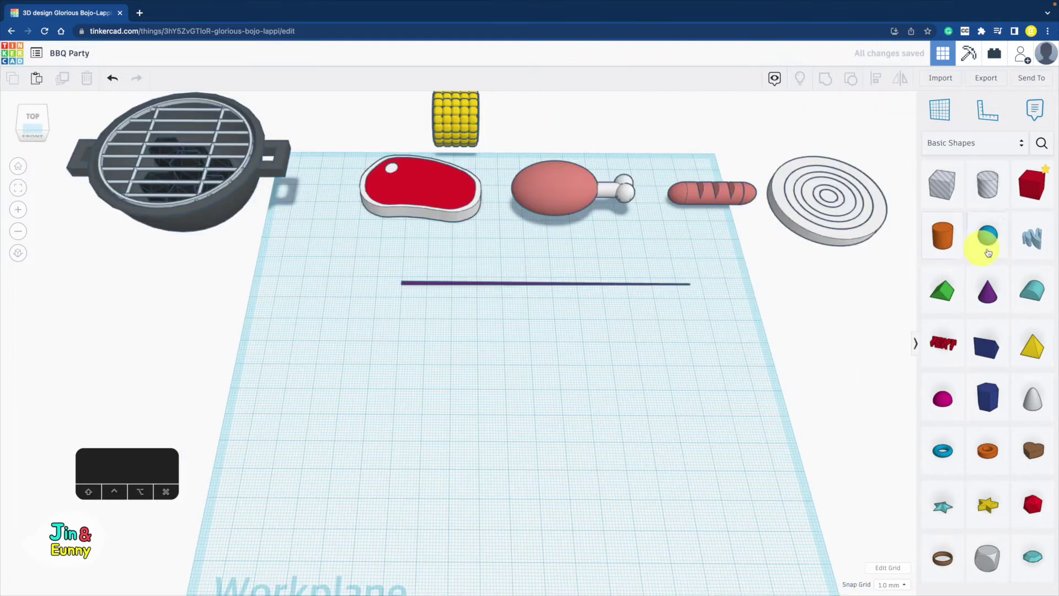
- Place a sphere on the skewer near its thick end, stretch it along the skewer, and colour it red
{"action": "left_click_drag", "start_coordinate": [988, 252], "coordinate": [467, 287]}
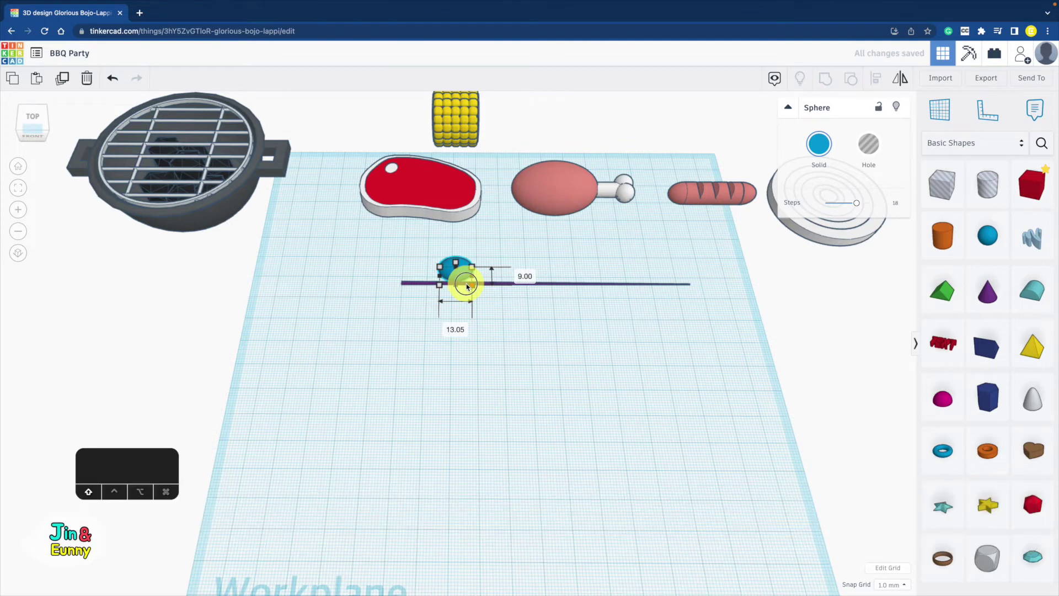
{"action": "mouse_move", "coordinate": [475, 289]}
{"action": "left_mouse_down", "text": "shift"}
{"action": "mouse_move", "coordinate": [470, 279]}
{"action": "mouse_move", "coordinate": [478, 288]}
{"action": "left_mouse_up", "text": "shift"}
{"action": "left_click", "coordinate": [820, 145]}
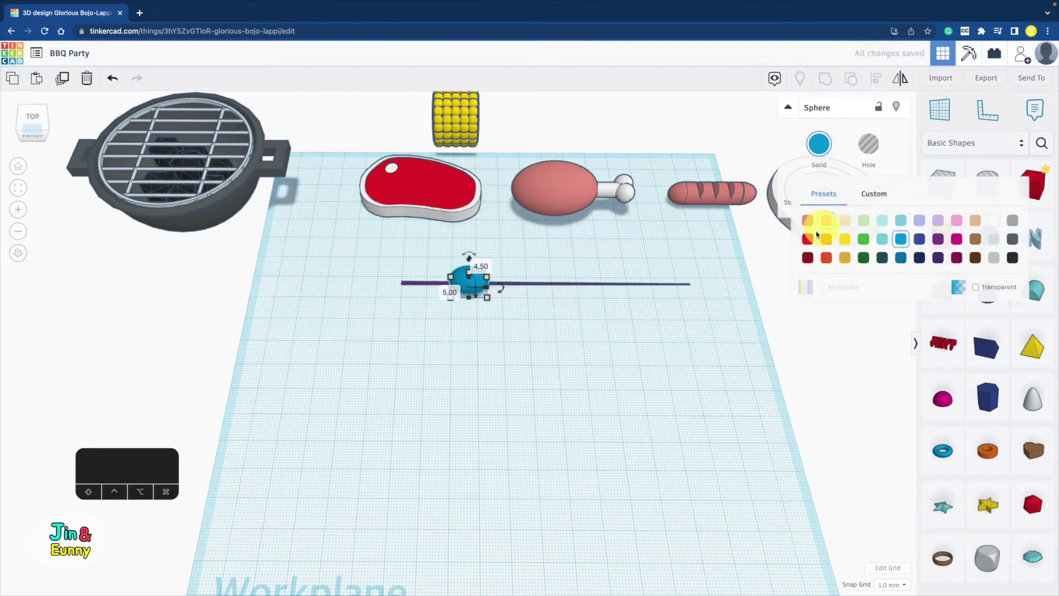
{"action": "left_click", "coordinate": [807, 237]}
{"action": "left_click", "coordinate": [595, 315]}
- Place an upside-down half sphere in front of the skewer and stack a torus on a workplane set on its flat face
{"action": "right_click_drag", "start_coordinate": [568, 315], "coordinate": [494, 262], "text": "shift"}
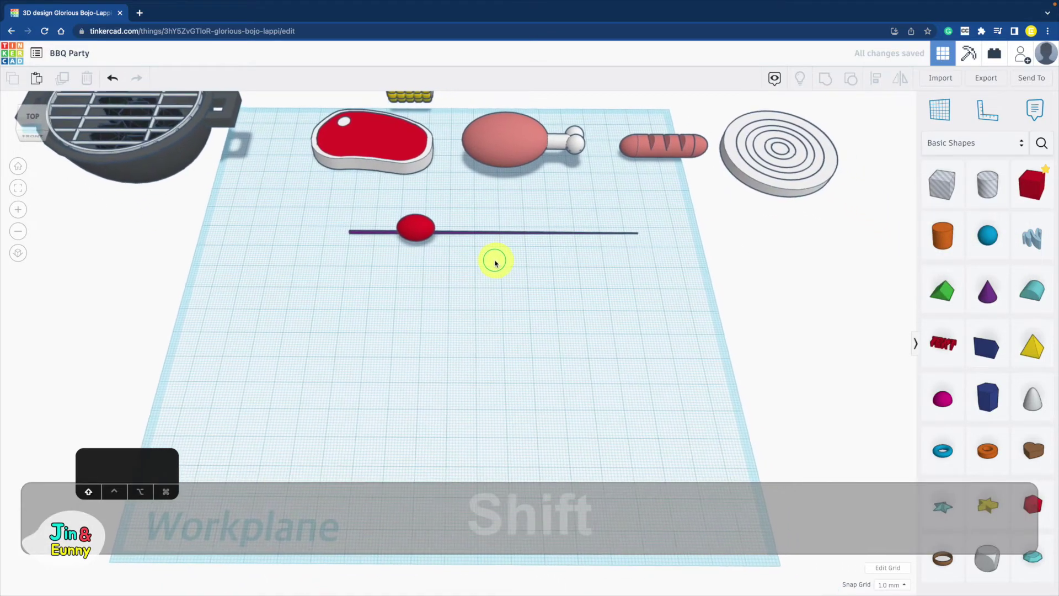
{"action": "left_click_drag", "start_coordinate": [938, 396], "coordinate": [511, 310]}
{"action": "left_click", "coordinate": [939, 117]}
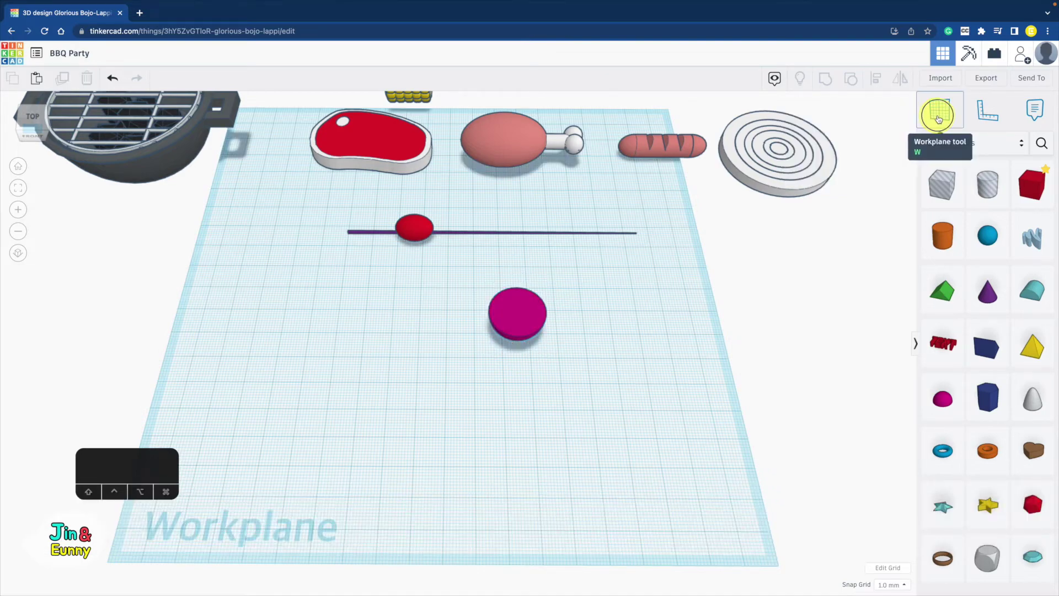
{"action": "left_click", "coordinate": [493, 319]}
{"action": "left_click_drag", "start_coordinate": [943, 466], "coordinate": [518, 313]}
{"action": "right_click_drag", "start_coordinate": [605, 342], "coordinate": [539, 323], "text": "shift"}
{"action": "scroll", "coordinate": [539, 324], "scroll_direction": "up", "scroll_amount": 5}
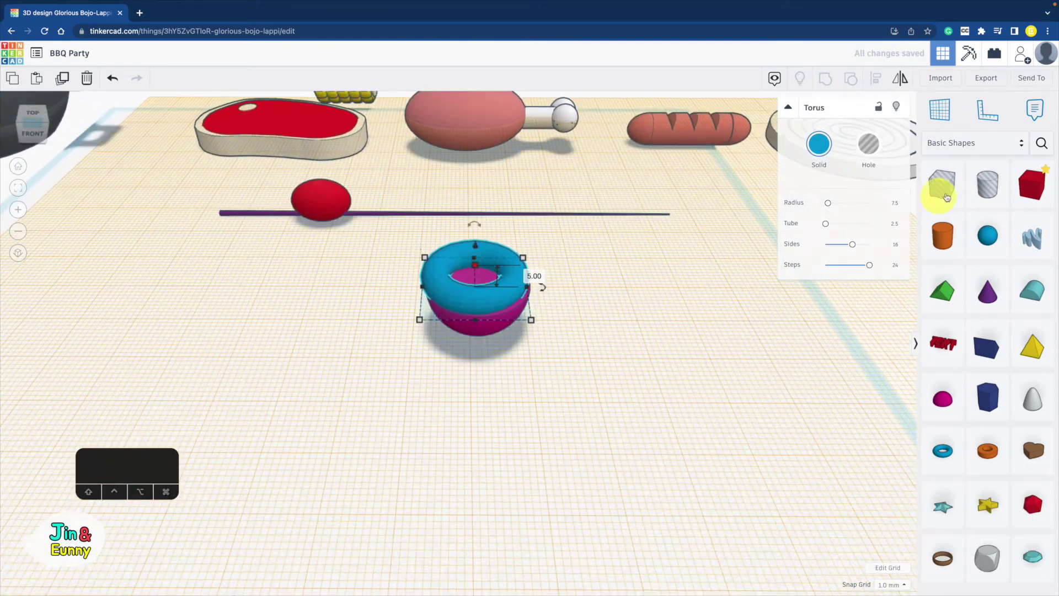
- Cut away the torus's lower half by grouping it with a 47 × 47 mm hole box that is 2.5 mm high
{"action": "left_click_drag", "start_coordinate": [943, 195], "coordinate": [412, 236]}
{"action": "left_click_drag", "start_coordinate": [459, 263], "coordinate": [619, 354]}
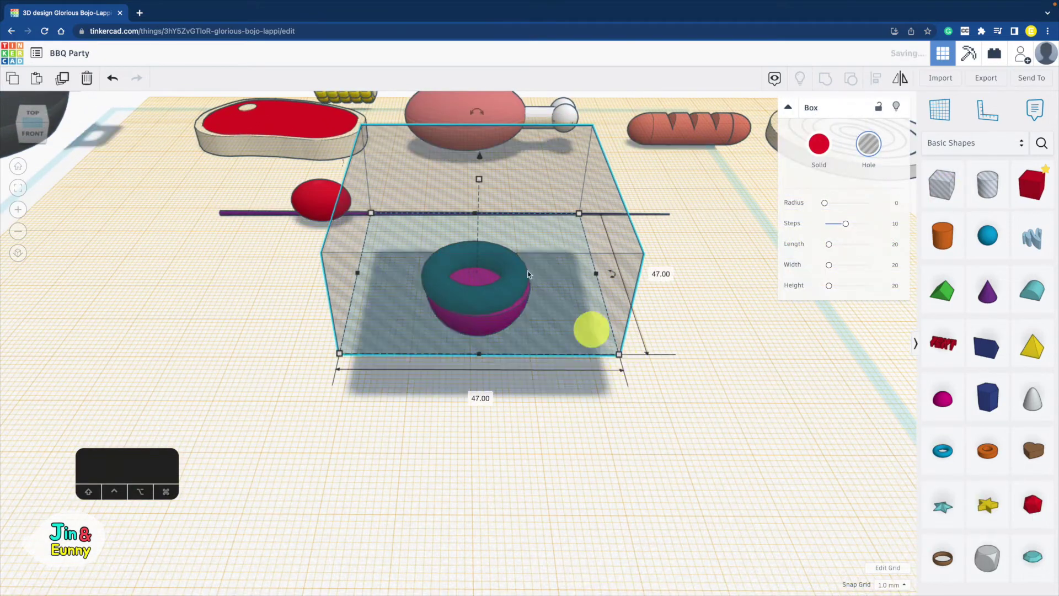
{"action": "left_click_drag", "start_coordinate": [479, 179], "coordinate": [517, 218]}
{"action": "type", "text": "2.5"}
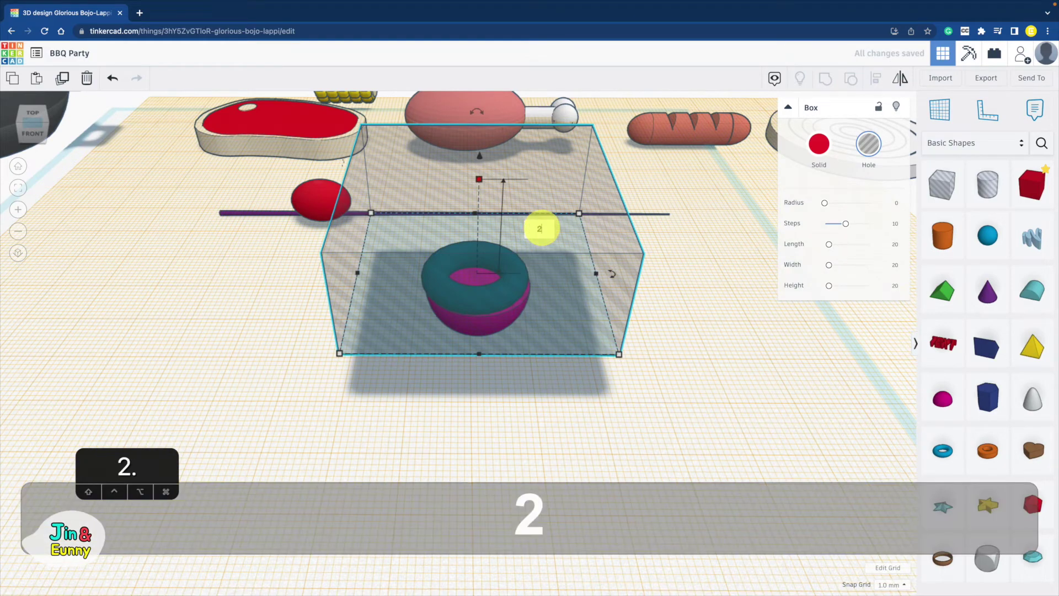
{"action": "key", "text": "Return"}
{"action": "left_click", "coordinate": [497, 257], "text": "shift"}
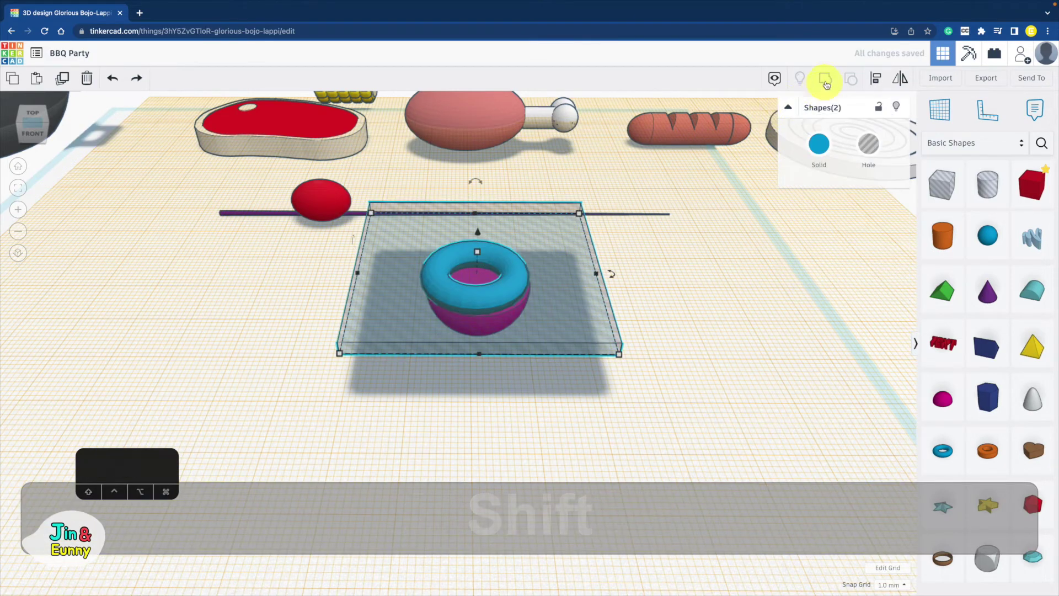
{"action": "left_click", "coordinate": [825, 78]}
- Drop the cut torus onto the half sphere's flat face and centre the two shapes on each other
{"action": "key", "text": "d"}
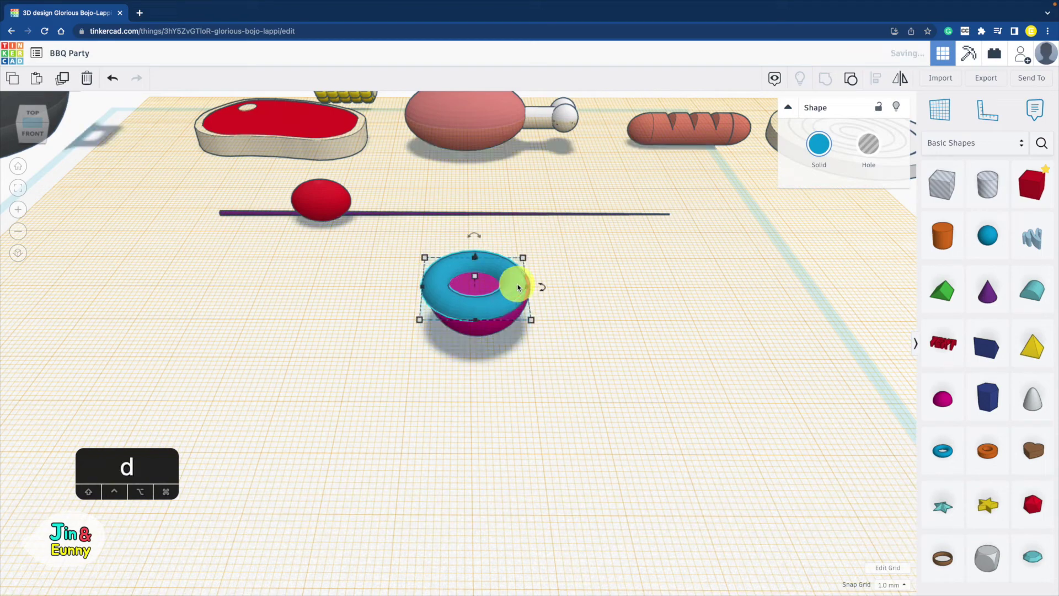
{"action": "left_click_drag", "start_coordinate": [498, 305], "coordinate": [501, 306]}
{"action": "left_click_drag", "start_coordinate": [553, 279], "coordinate": [485, 296]}
{"action": "right_click_drag", "start_coordinate": [484, 295], "coordinate": [489, 341]}
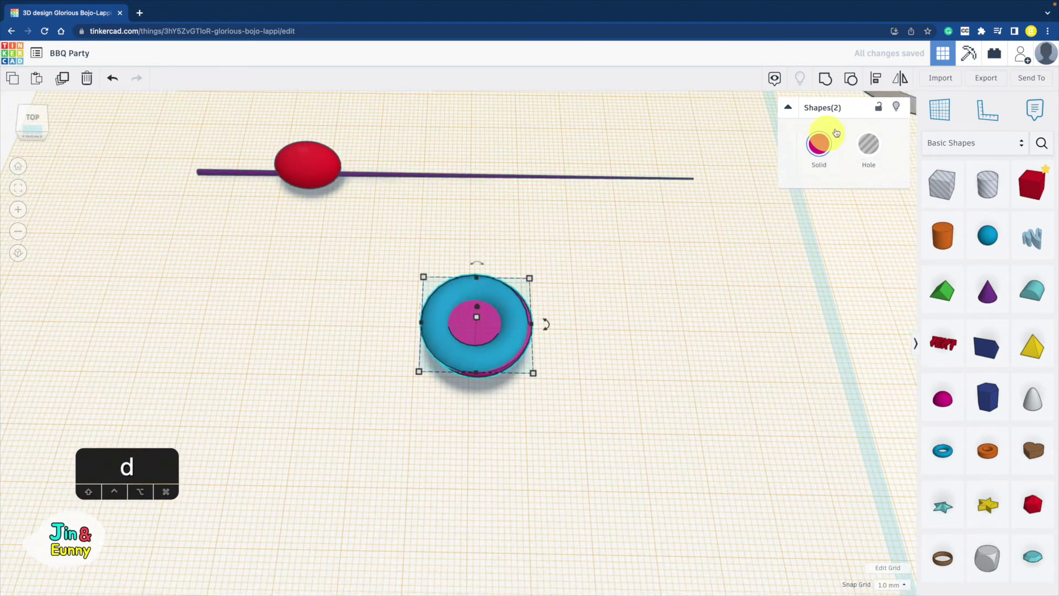
{"action": "left_click", "coordinate": [476, 388]}
{"action": "left_click", "coordinate": [408, 324]}
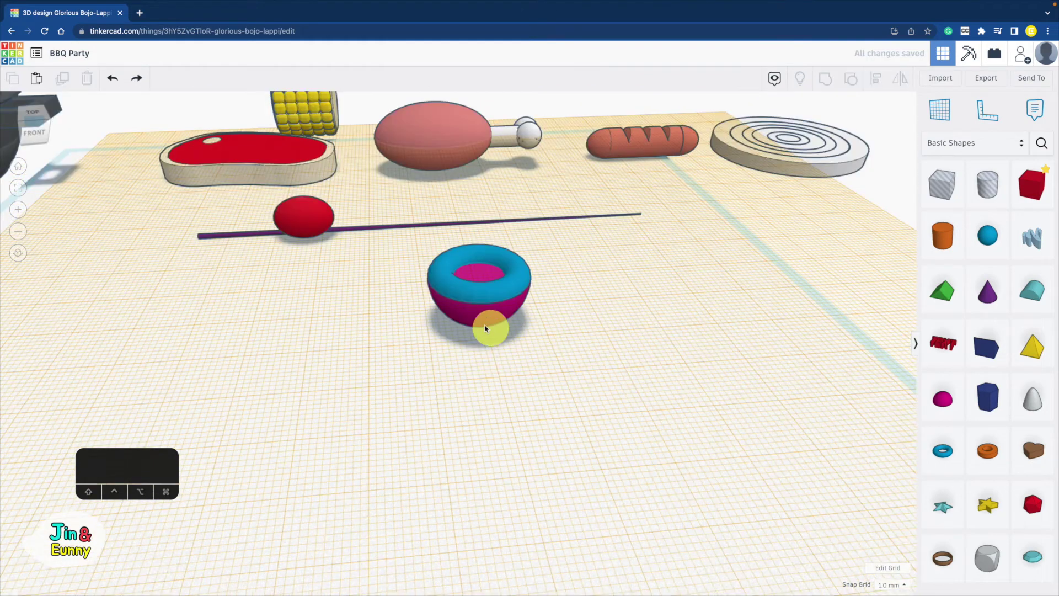
- Reduce the half sphere's height to 7 mm and drop the cut torus back onto its flat face
{"action": "left_click", "coordinate": [490, 326]}
{"action": "right_click_drag", "start_coordinate": [603, 303], "coordinate": [587, 276]}
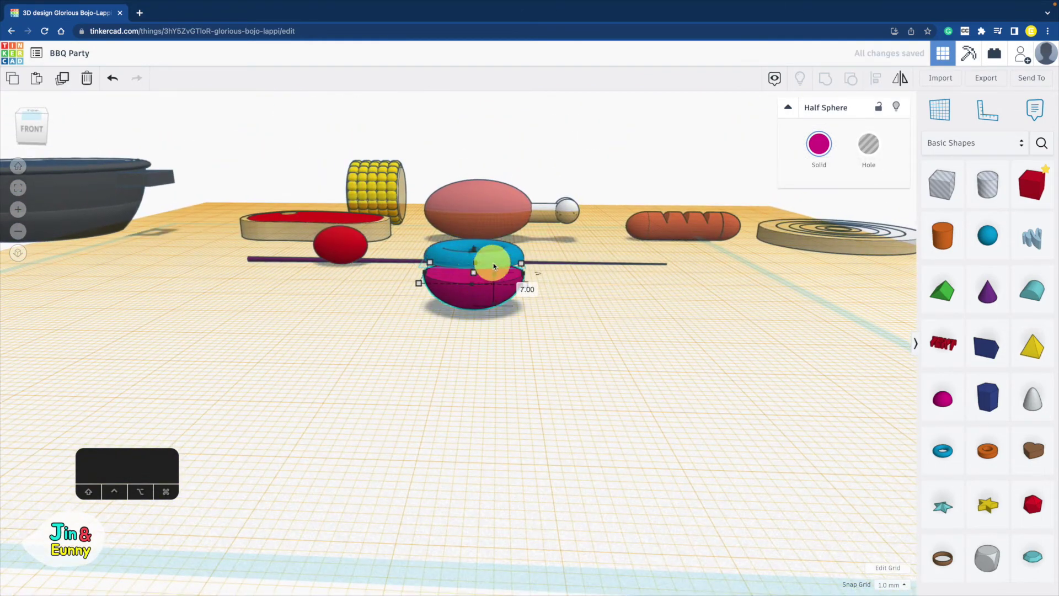
{"action": "left_click", "coordinate": [501, 262]}
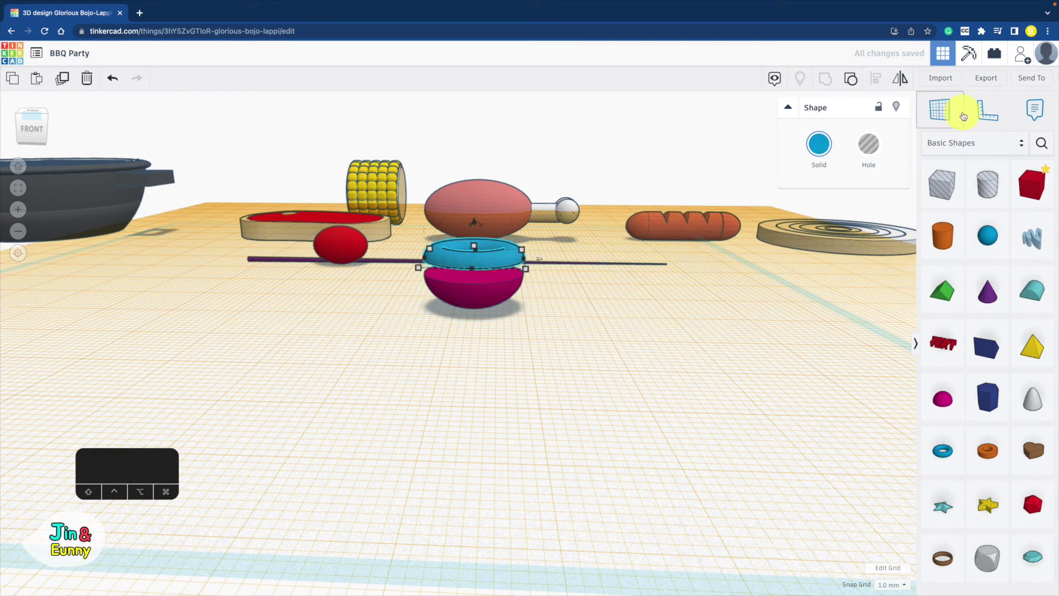
{"action": "left_click", "coordinate": [482, 273]}
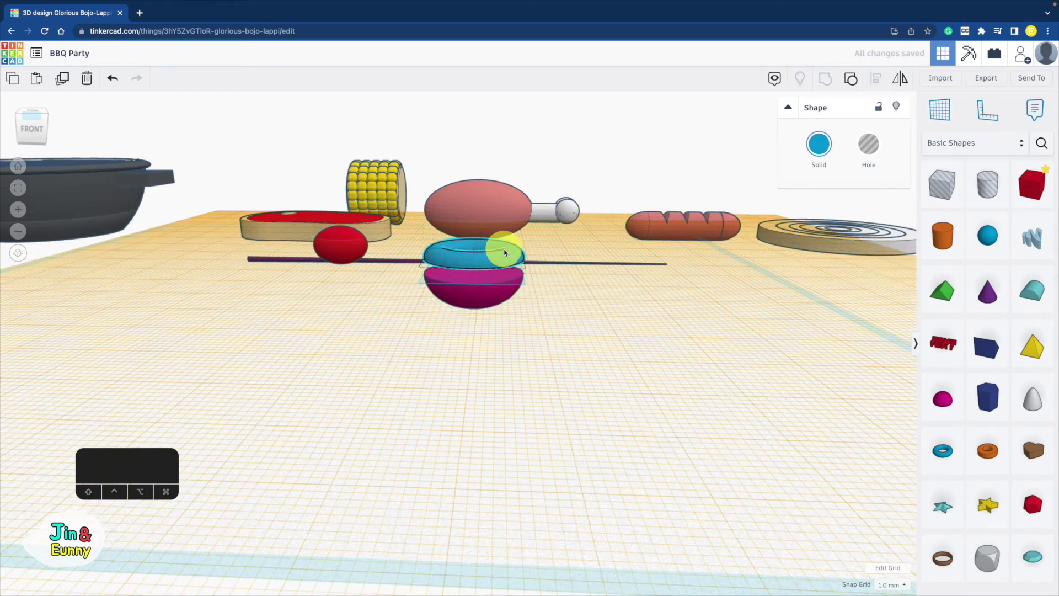
{"action": "key", "text": "d"}
{"action": "left_click", "coordinate": [563, 321]}
{"action": "scroll", "coordinate": [586, 329], "scroll_direction": "up", "scroll_amount": 3}
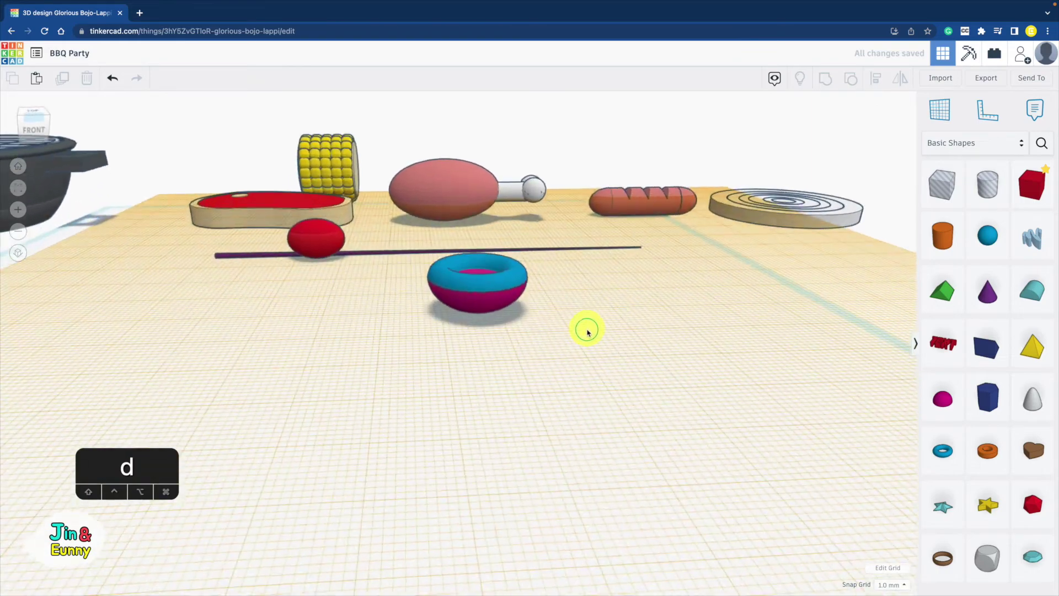
{"action": "right_click_drag", "start_coordinate": [559, 369], "coordinate": [539, 406]}
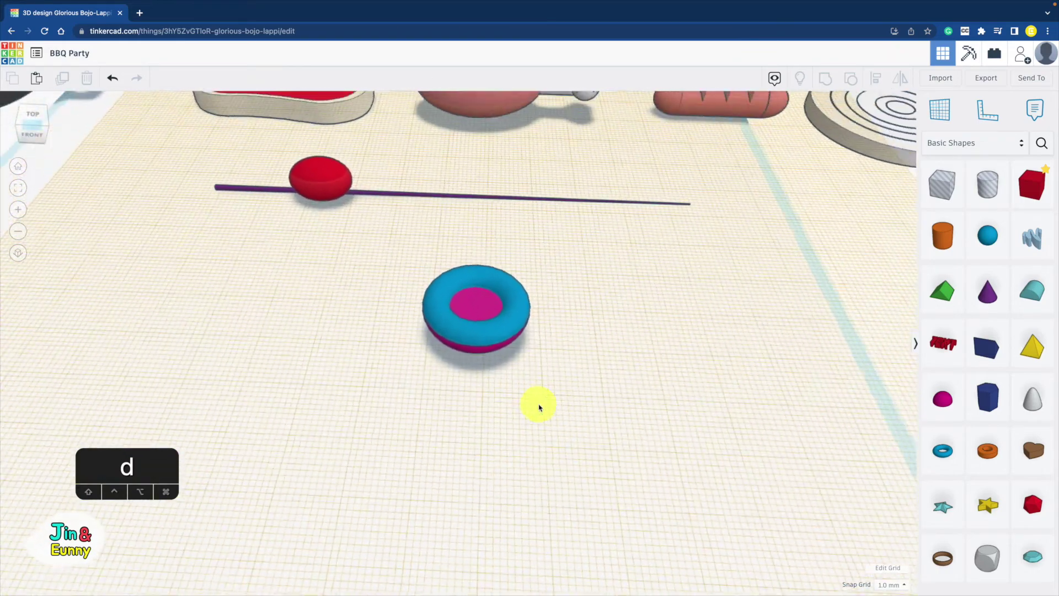
- Group the torus and half sphere into a light grey mushroom cap and return the workplane to the base grid
{"action": "left_click_drag", "start_coordinate": [549, 281], "coordinate": [407, 371]}
{"action": "left_click", "coordinate": [856, 86]}
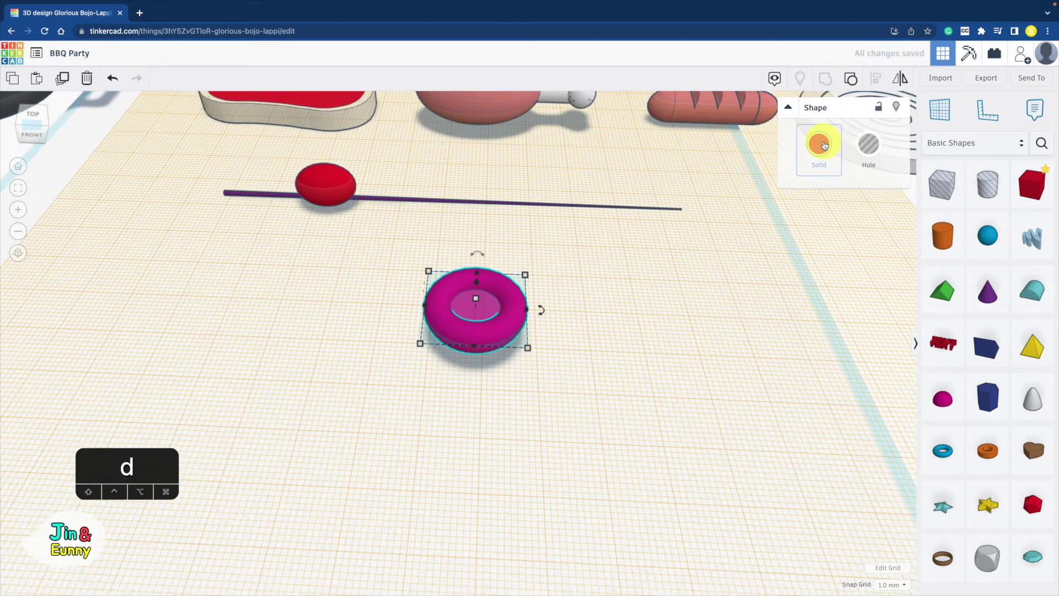
{"action": "left_click", "coordinate": [817, 144]}
{"action": "left_click", "coordinate": [991, 239]}
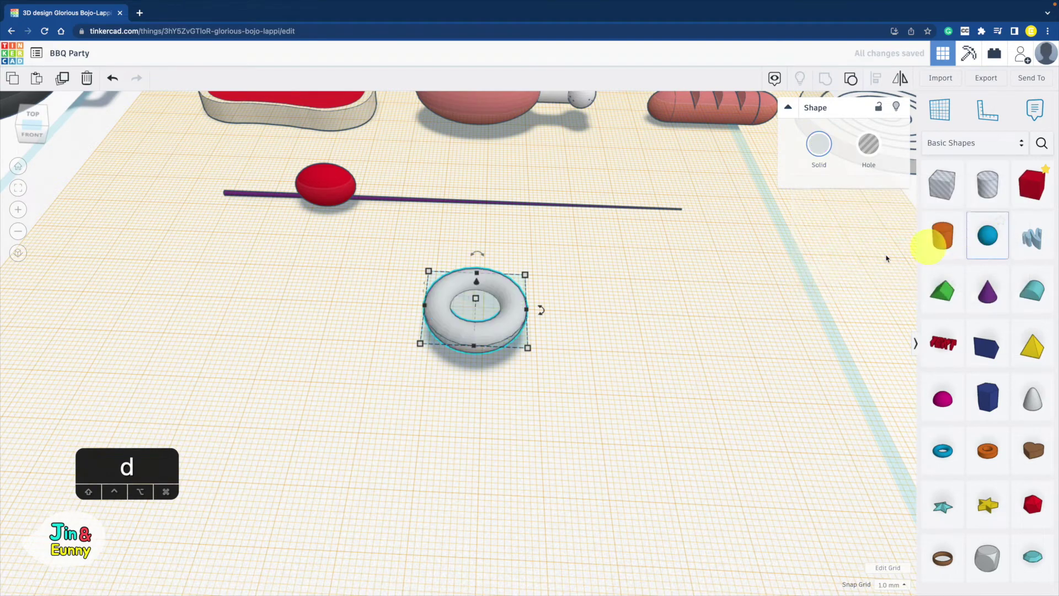
{"action": "left_click", "coordinate": [943, 110]}
{"action": "left_click", "coordinate": [726, 322]}
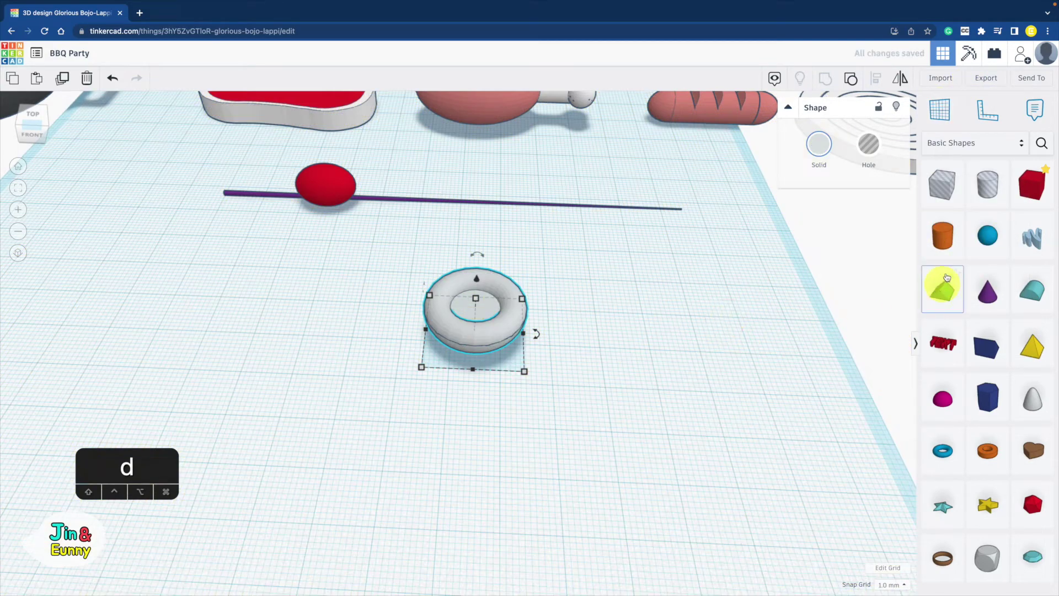
- Add a cylinder with 64 sides beside the mushroom cap and scale it down proportionally into a thin stem
{"action": "left_click_drag", "start_coordinate": [942, 235], "coordinate": [504, 348]}
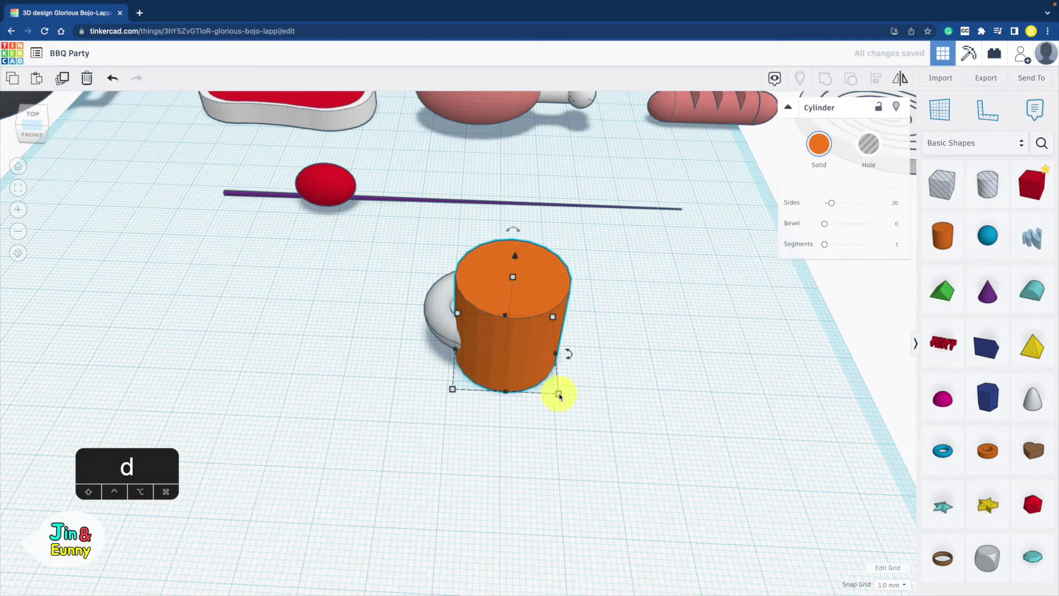
{"action": "left_click_drag", "start_coordinate": [833, 208], "coordinate": [921, 206]}
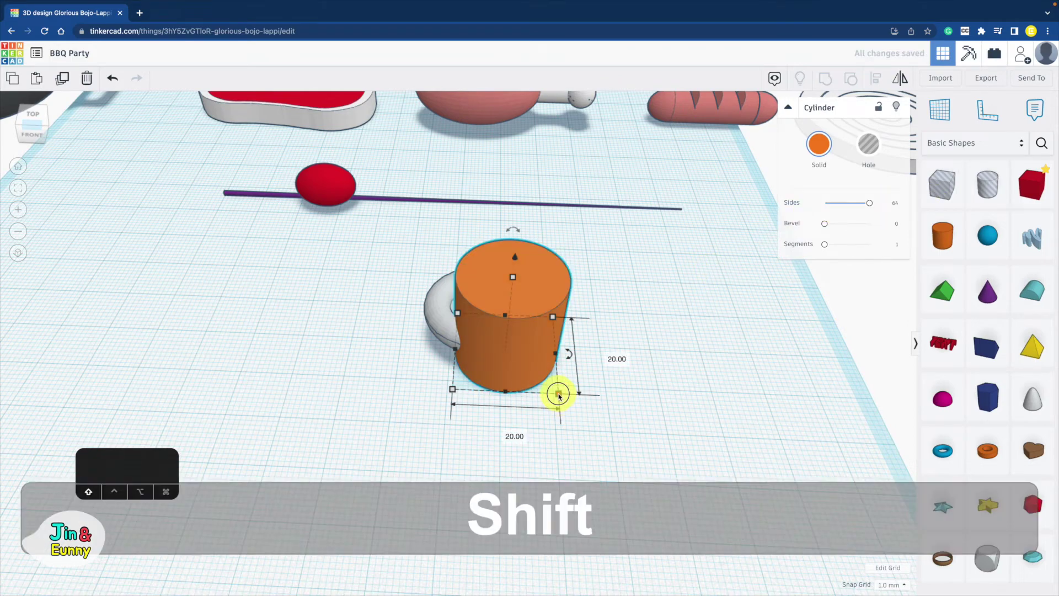
{"action": "left_click_drag", "start_coordinate": [558, 393], "coordinate": [480, 280], "text": "shift"}
- Centre the stem on the cap and group both into one light grey mushroom
{"action": "left_click_drag", "start_coordinate": [547, 323], "coordinate": [442, 298]}
{"action": "left_click", "coordinate": [876, 82]}
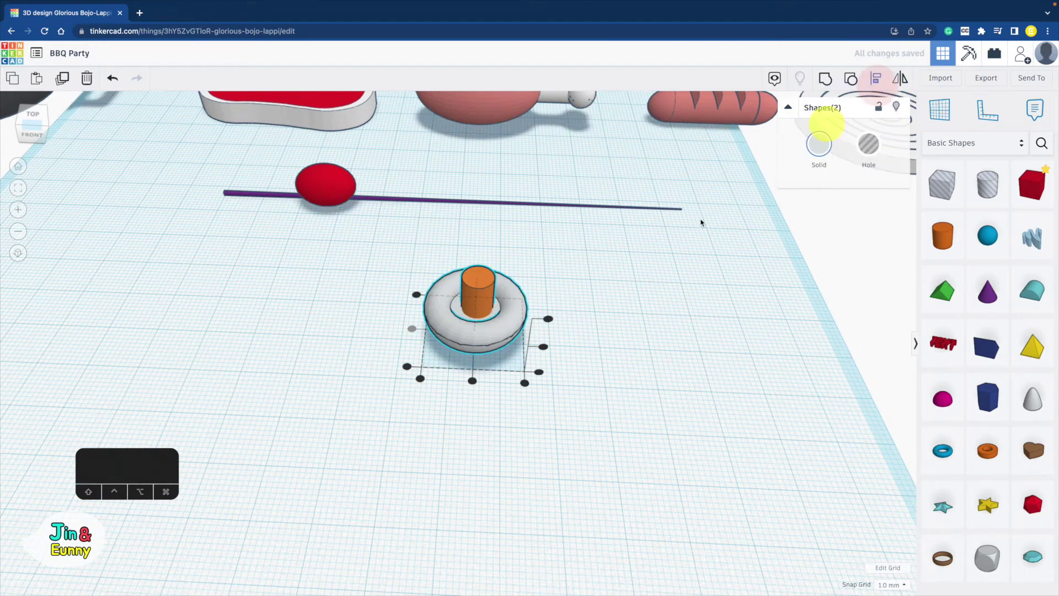
{"action": "left_click", "coordinate": [473, 380]}
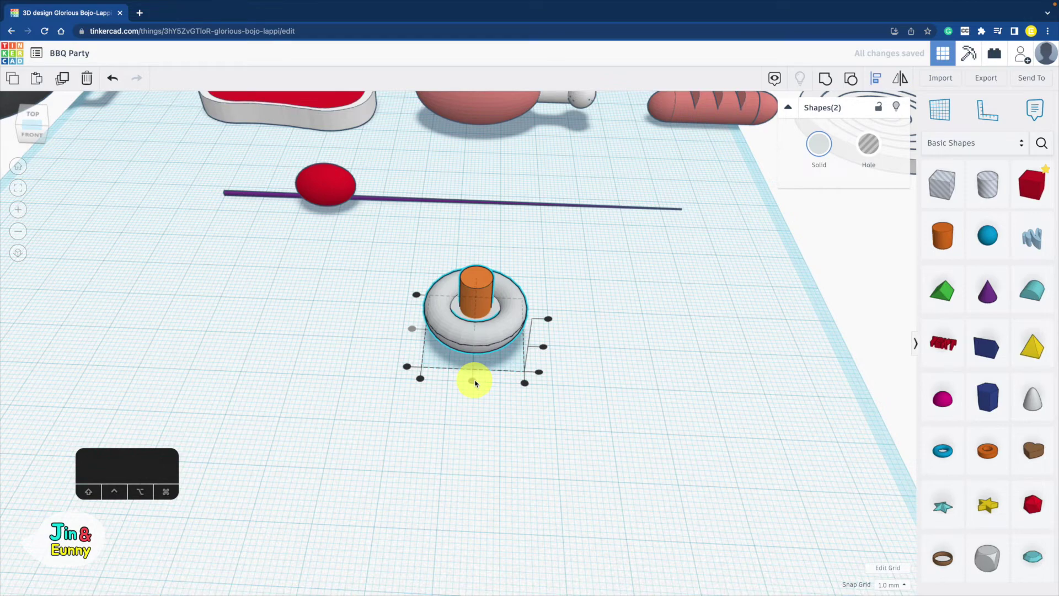
{"action": "left_click", "coordinate": [686, 230]}
{"action": "mouse_move", "coordinate": [589, 333]}
{"action": "right_mouse_down"}
{"action": "mouse_move", "coordinate": [610, 270]}
{"action": "mouse_move", "coordinate": [582, 350]}
{"action": "right_mouse_up"}
{"action": "left_click", "coordinate": [478, 238]}
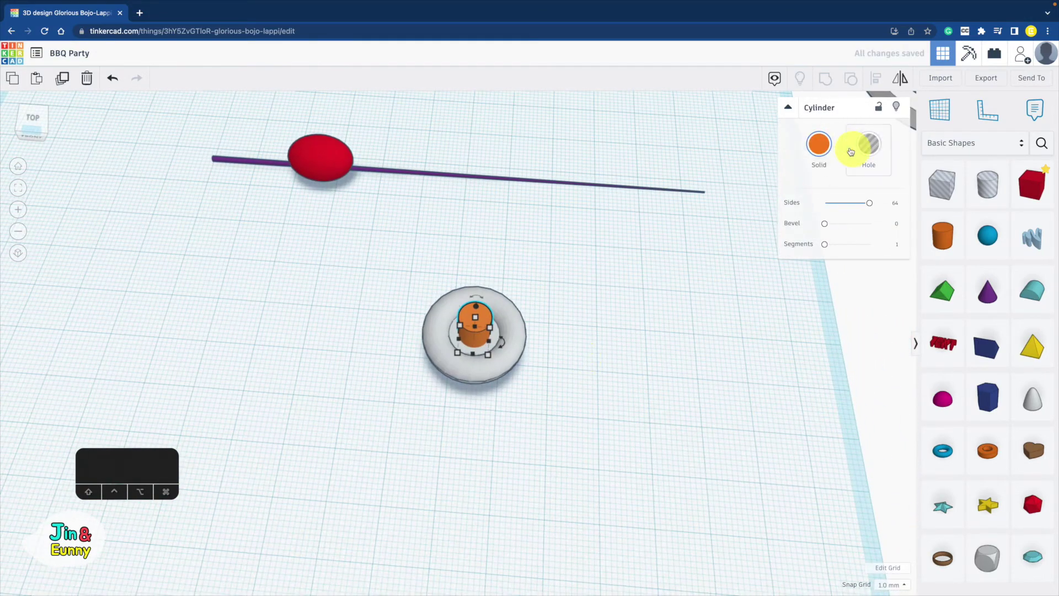
{"action": "left_click", "coordinate": [518, 323], "text": "shift"}
{"action": "left_click", "coordinate": [826, 78]}
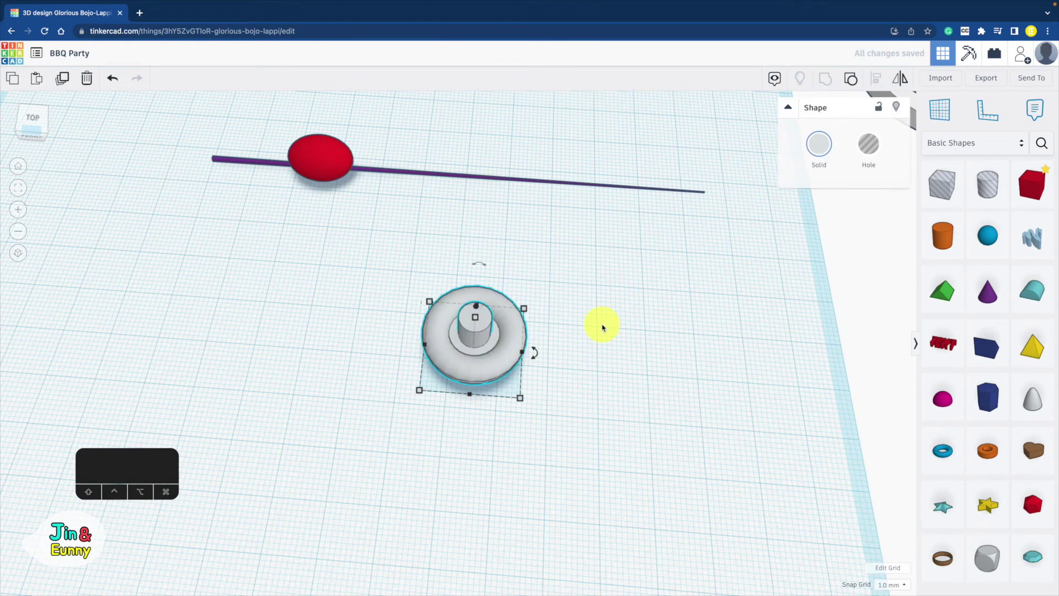
- Rotate the mushroom 90° onto its side and move it onto the skewer next to the red sphere
{"action": "left_click_drag", "start_coordinate": [488, 270], "coordinate": [433, 283]}
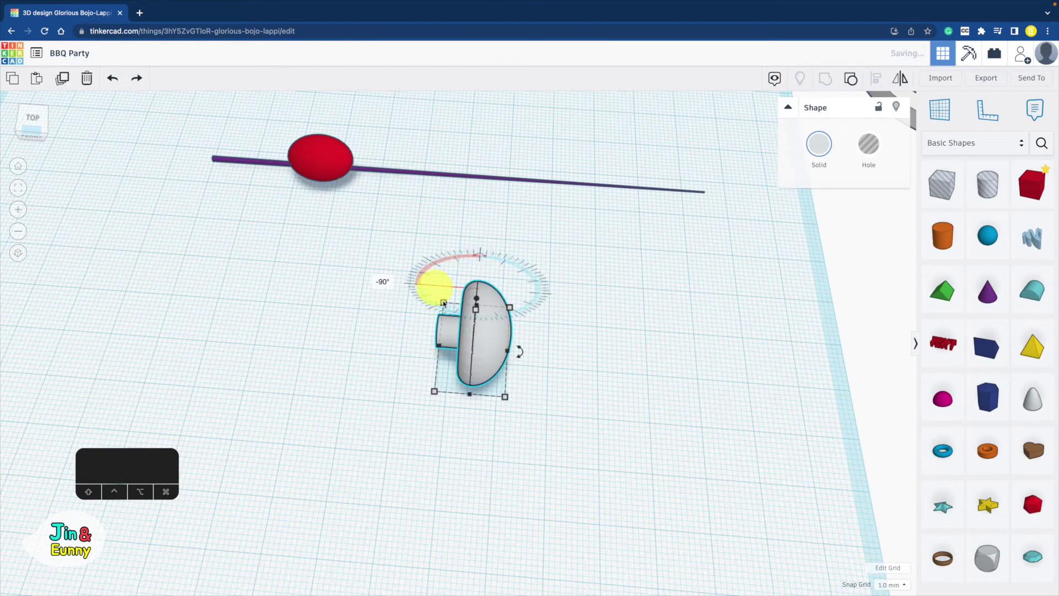
{"action": "left_click_drag", "start_coordinate": [473, 350], "coordinate": [394, 168]}
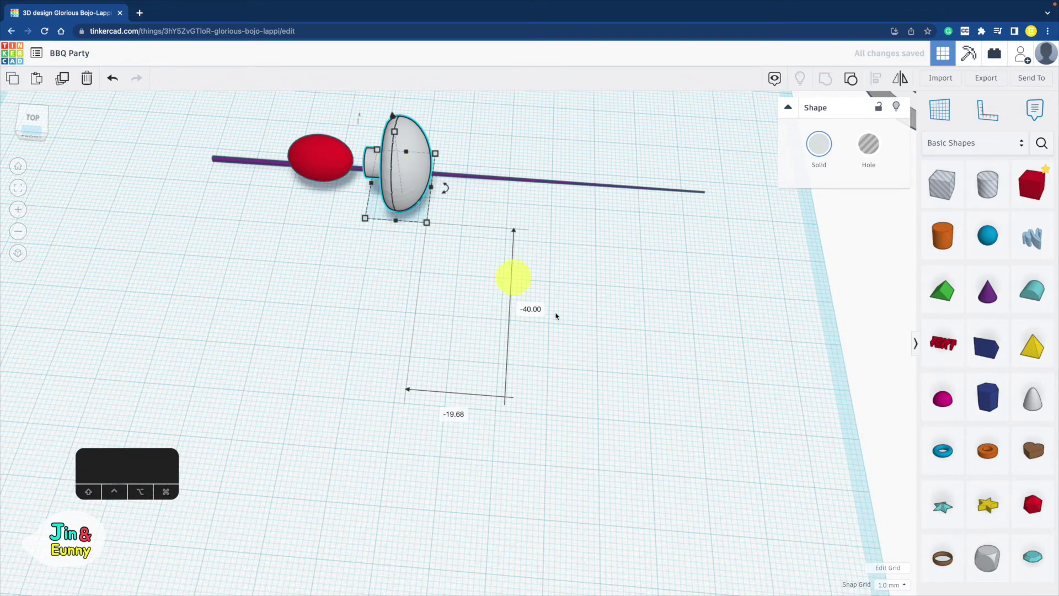
{"action": "scroll", "coordinate": [567, 321], "scroll_direction": "down", "scroll_amount": 6}
{"action": "right_click_drag", "start_coordinate": [567, 321], "coordinate": [585, 321]}
{"action": "left_click", "coordinate": [586, 321]}
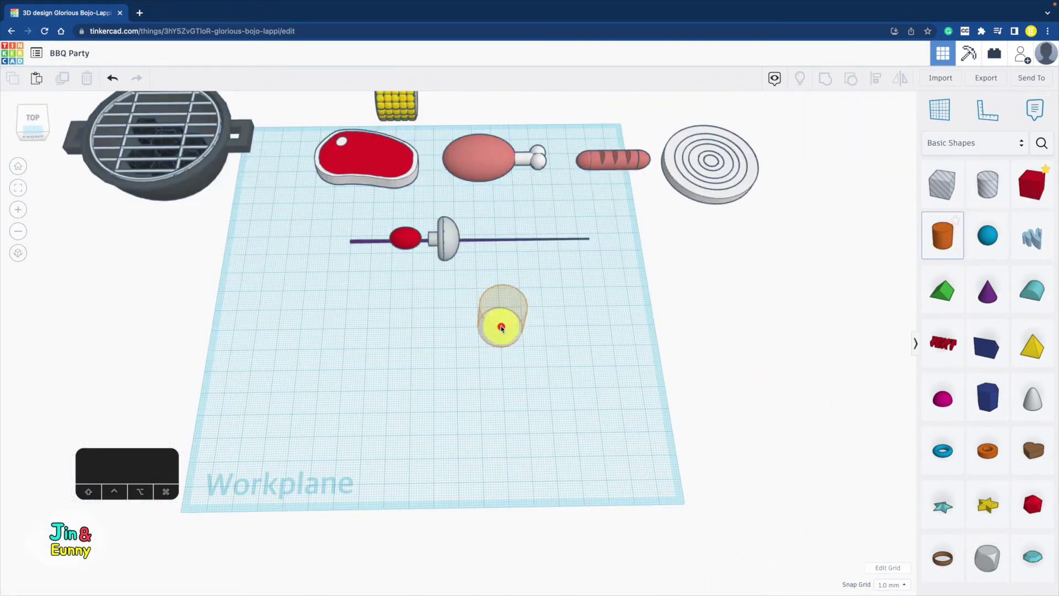
- Place a cylinder with 64 sides in front of the skewer and flatten it into a thin disc
{"action": "left_click", "coordinate": [501, 328]}
{"action": "left_click_drag", "start_coordinate": [834, 207], "coordinate": [869, 203]}
{"action": "scroll", "coordinate": [502, 395], "scroll_direction": "up", "scroll_amount": 8}
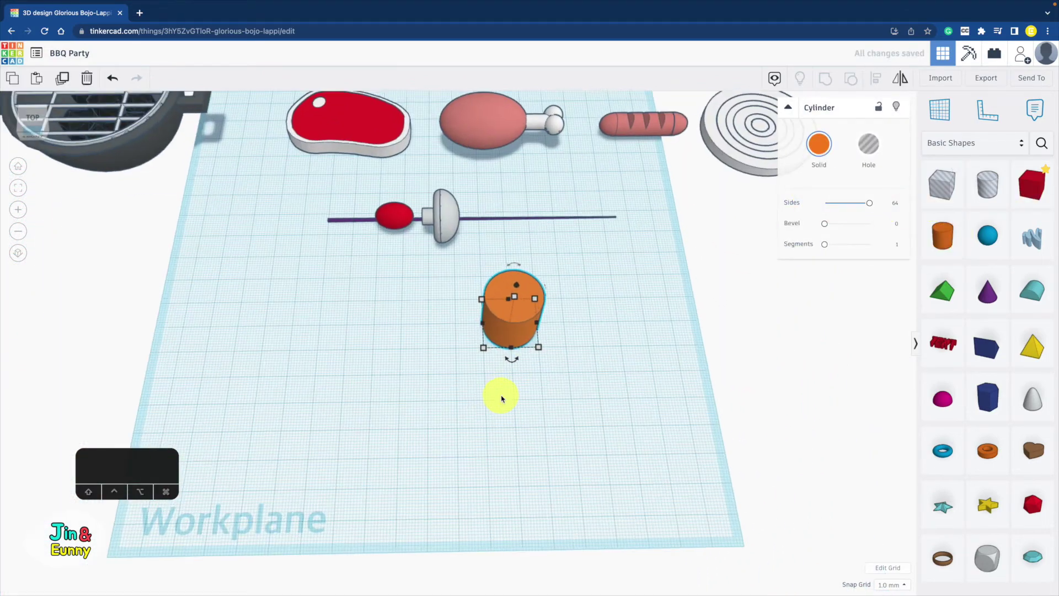
{"action": "left_click_drag", "start_coordinate": [557, 286], "coordinate": [466, 331]}
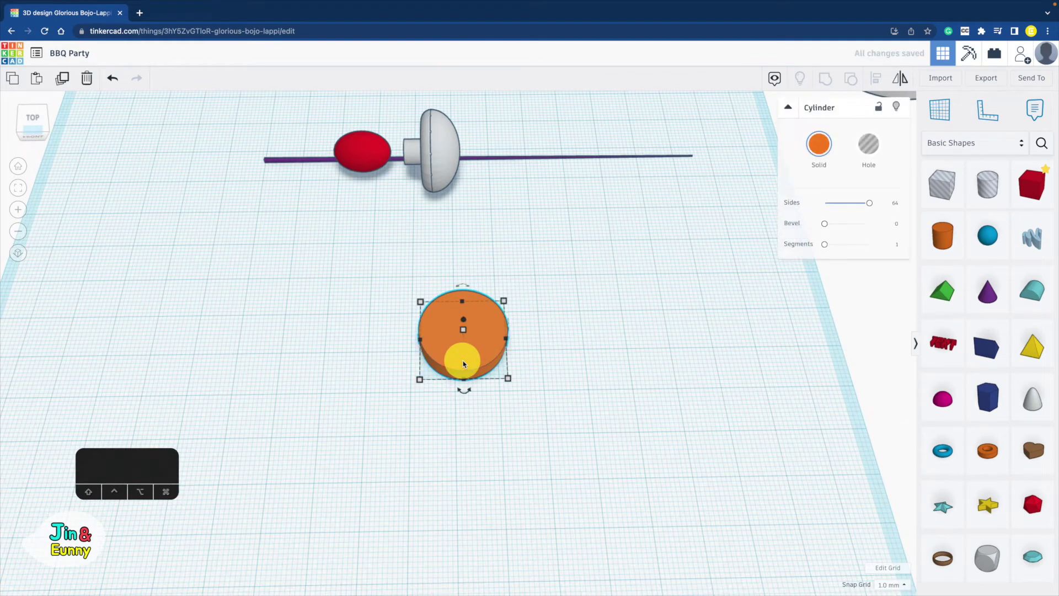
- Enlarge a copy of the disc to 22 mm diameter about the same centre and set its height to 4.9 mm
{"action": "left_click_drag", "start_coordinate": [508, 379], "coordinate": [513, 385], "text": "alt+shift"}
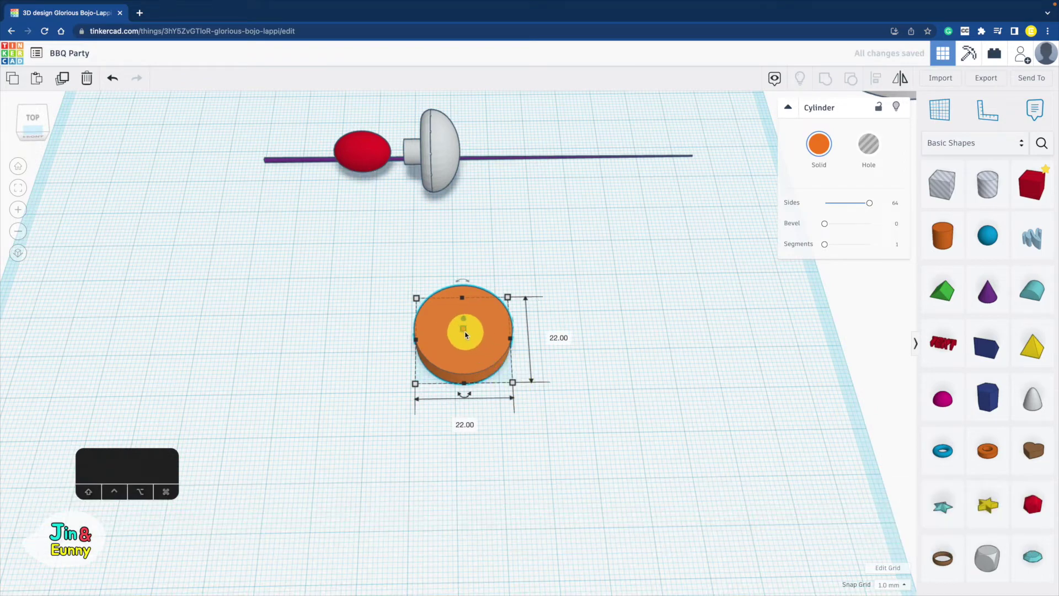
{"action": "left_click_drag", "start_coordinate": [464, 334], "coordinate": [465, 336]}
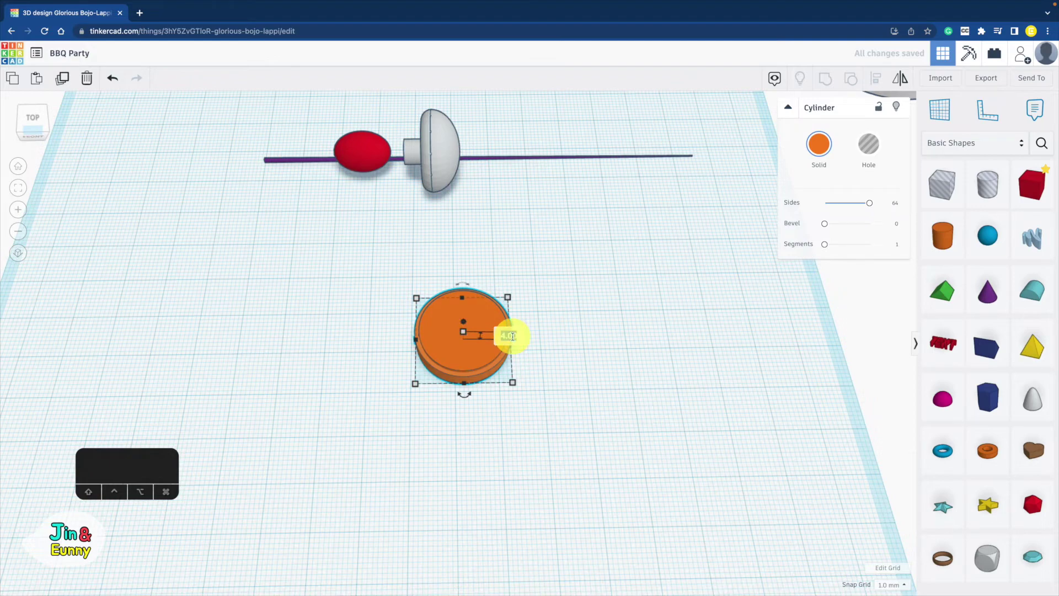
{"action": "type", "text": "4.9"}
{"action": "key", "text": "Return"}
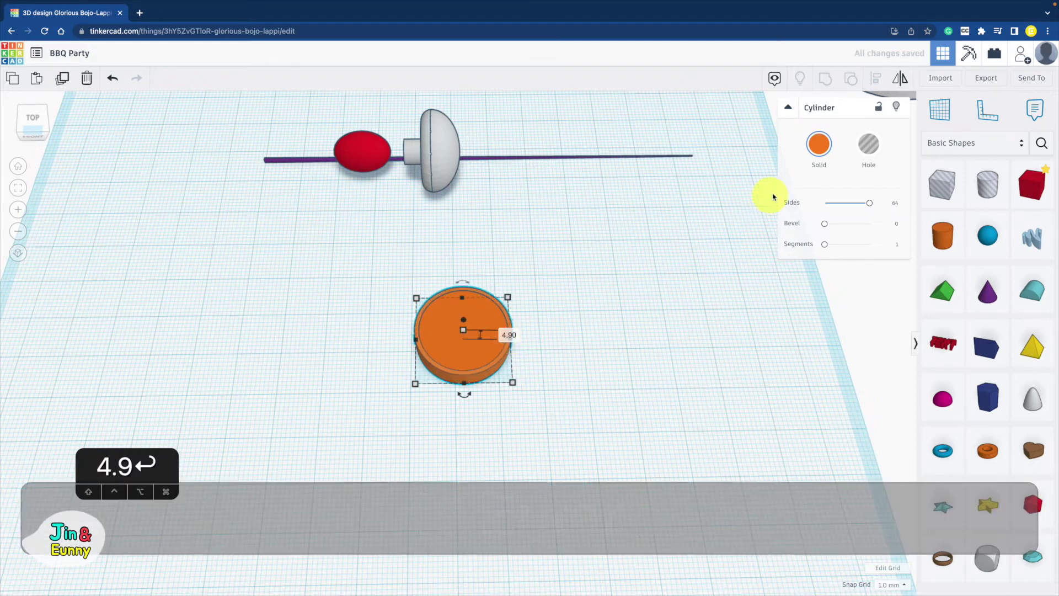
- Colour the larger 22 mm disc green and the smaller disc inside it pale beige
{"action": "left_click", "coordinate": [818, 144]}
{"action": "left_click", "coordinate": [863, 244]}
{"action": "left_click", "coordinate": [525, 320]}
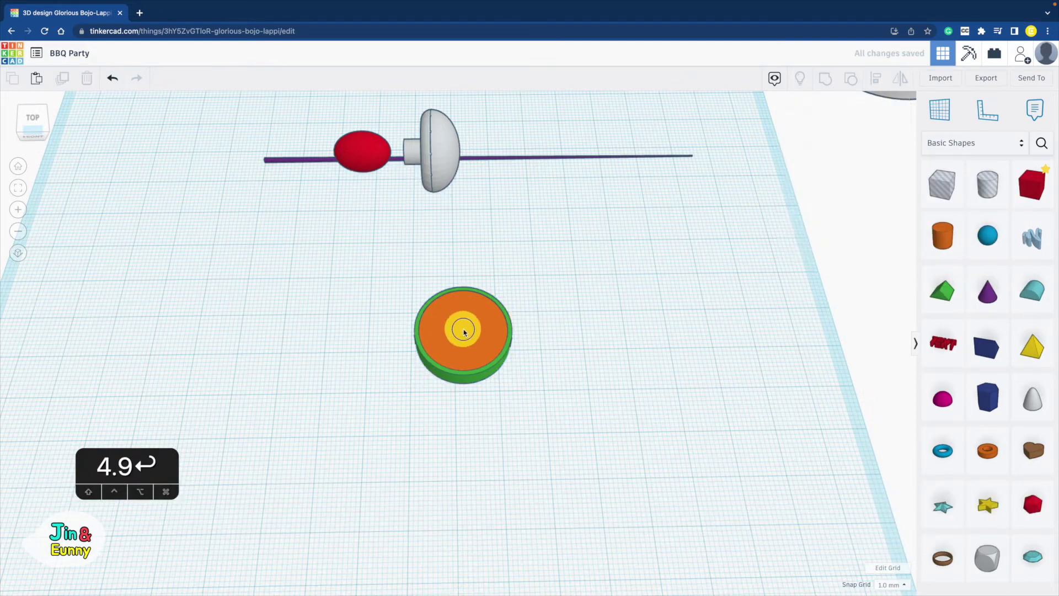
{"action": "left_click", "coordinate": [463, 326]}
{"action": "left_click", "coordinate": [818, 146]}
{"action": "left_click", "coordinate": [847, 217]}
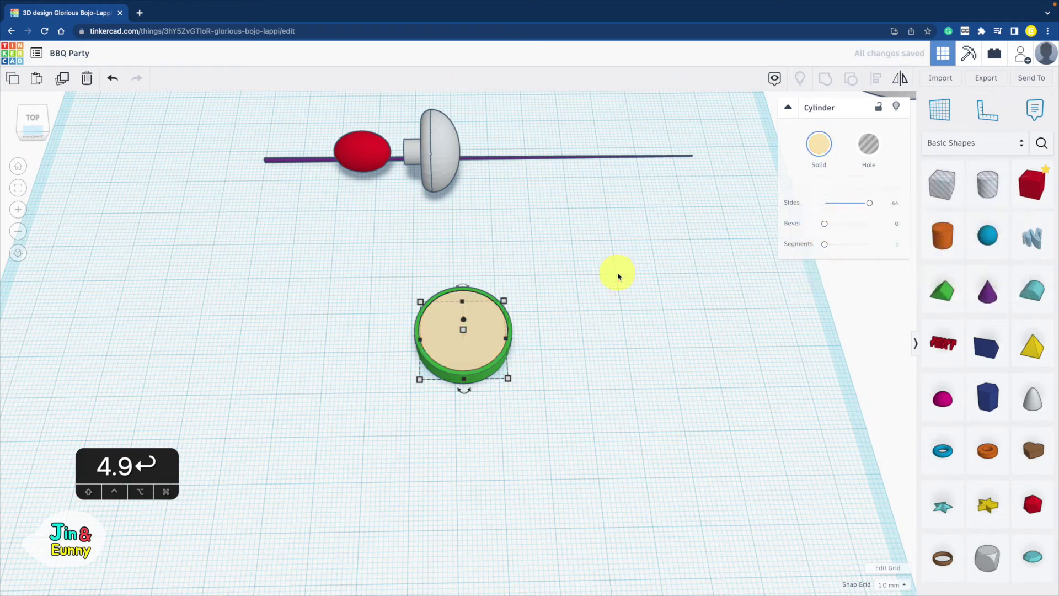
- Group the two discs into one multicolour slice and move it onto the skewer next to the mushroom
{"action": "left_click_drag", "start_coordinate": [617, 276], "coordinate": [420, 381]}
{"action": "left_click", "coordinate": [832, 81]}
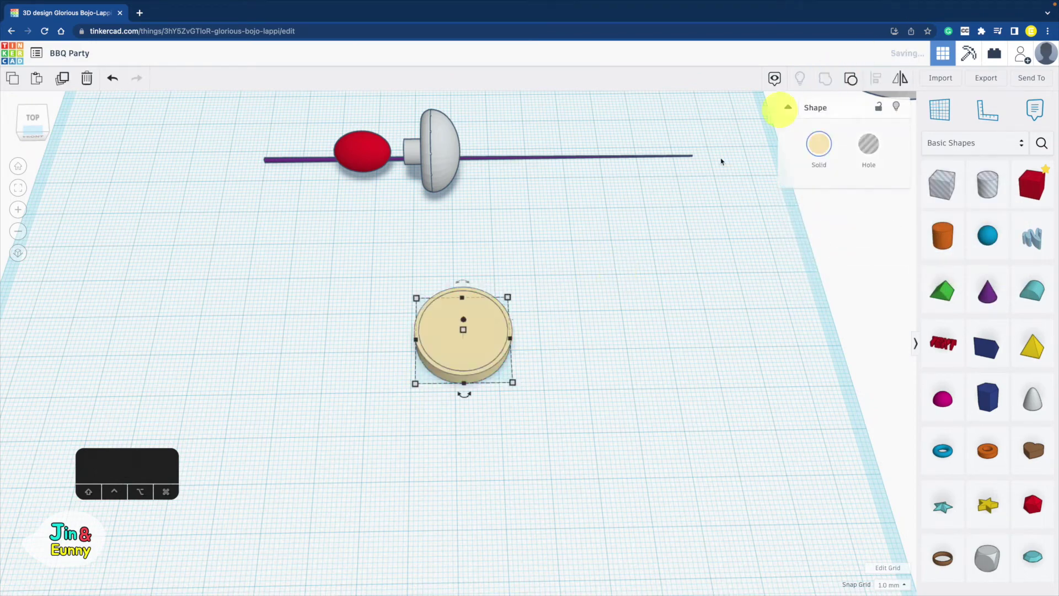
{"action": "left_click", "coordinate": [819, 144]}
{"action": "left_click", "coordinate": [823, 287]}
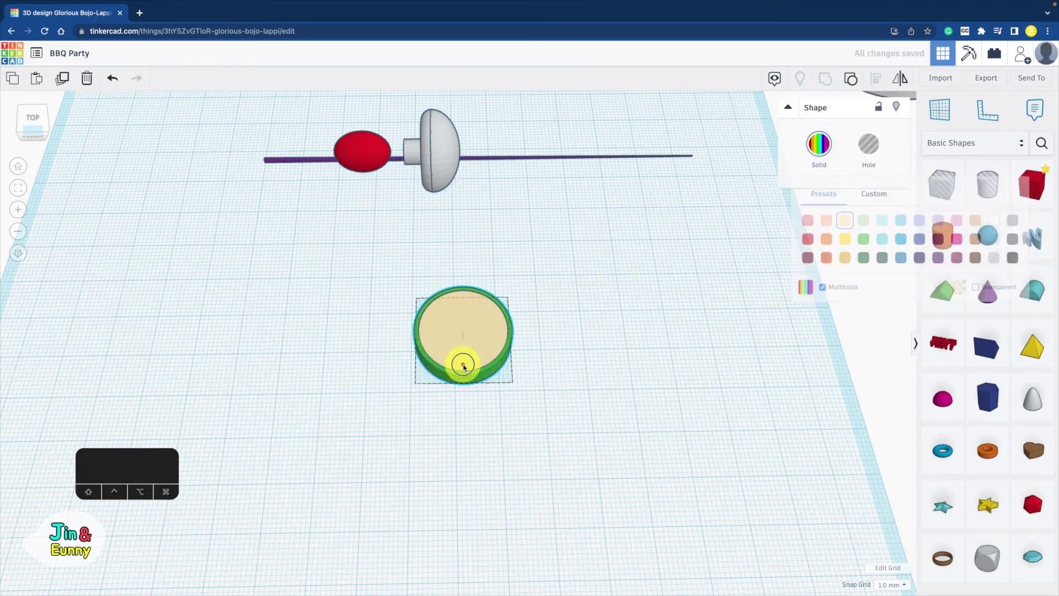
{"action": "left_click_drag", "start_coordinate": [461, 298], "coordinate": [509, 176]}
{"action": "left_click", "coordinate": [642, 338]}
{"action": "scroll", "coordinate": [642, 337], "scroll_direction": "down", "scroll_amount": 3}
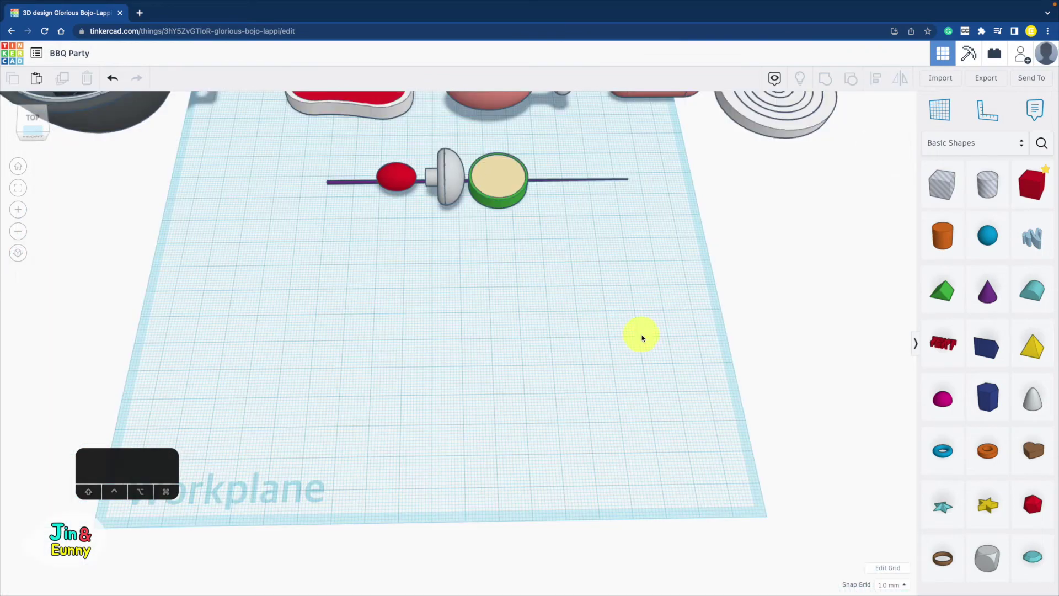
- Place a sphere in front of the skewer, stretch it taller and put an overlapping copy beside it
{"action": "left_click_drag", "start_coordinate": [986, 256], "coordinate": [456, 338]}
{"action": "left_click_drag", "start_coordinate": [456, 300], "coordinate": [453, 286]}
{"action": "right_click_drag", "start_coordinate": [452, 286], "coordinate": [481, 225]}
{"action": "right_click_drag", "start_coordinate": [548, 248], "coordinate": [498, 300]}
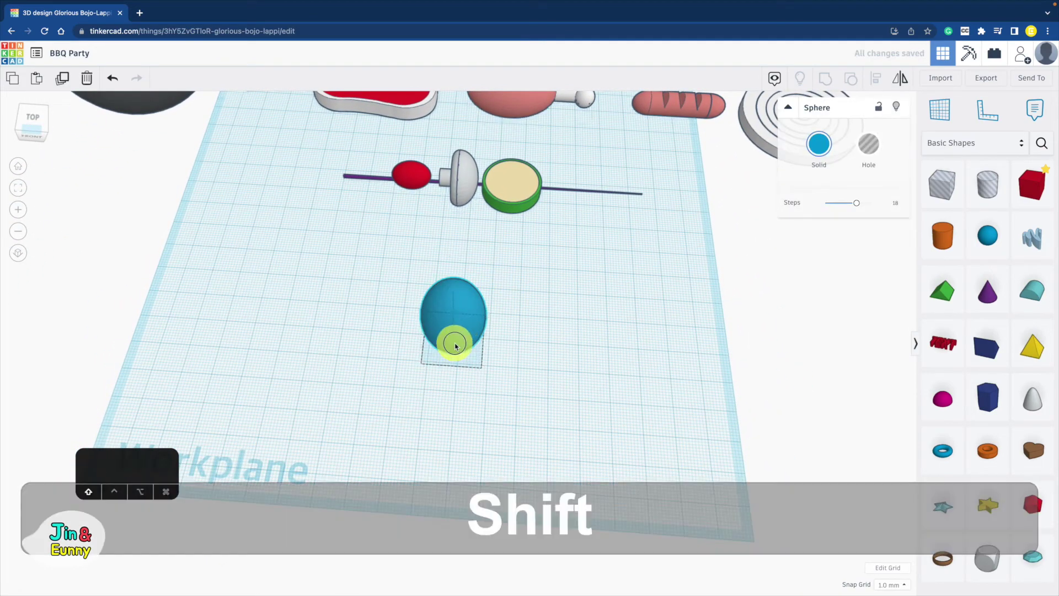
{"action": "left_click_drag", "start_coordinate": [449, 338], "coordinate": [502, 338], "text": "shift"}
- Tilt the two overlapping spheres, the original one by 11°, and group them into a single shape
{"action": "left_click_drag", "start_coordinate": [503, 262], "coordinate": [437, 237]}
{"action": "left_click", "coordinate": [447, 303]}
{"action": "left_click", "coordinate": [456, 261]}
{"action": "left_click", "coordinate": [450, 299]}
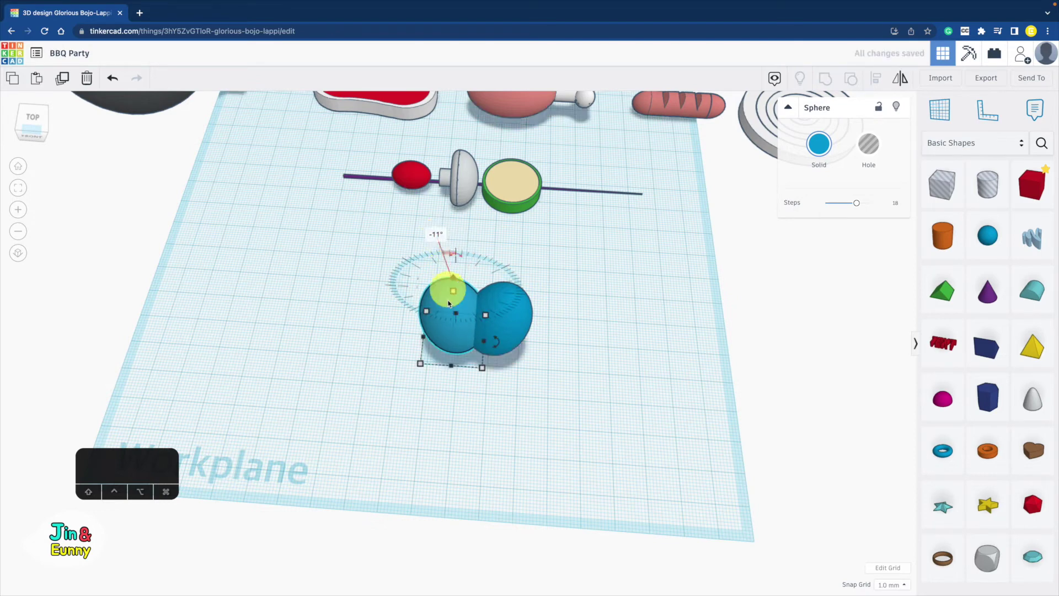
{"action": "left_click_drag", "start_coordinate": [447, 302], "coordinate": [456, 303], "text": "shift"}
{"action": "left_click", "coordinate": [524, 313], "text": "shift"}
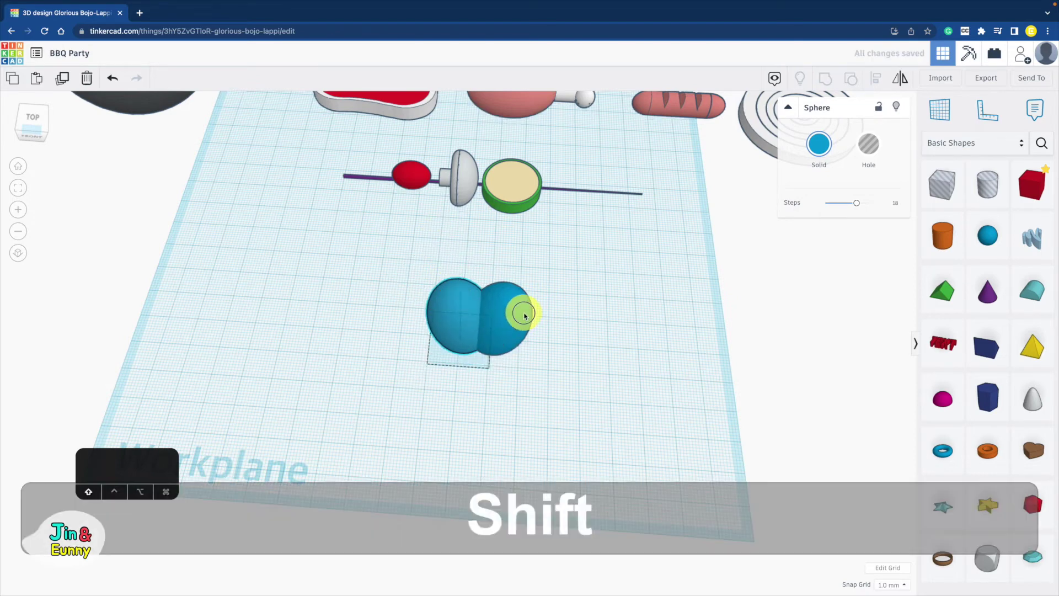
{"action": "left_click", "coordinate": [825, 78]}
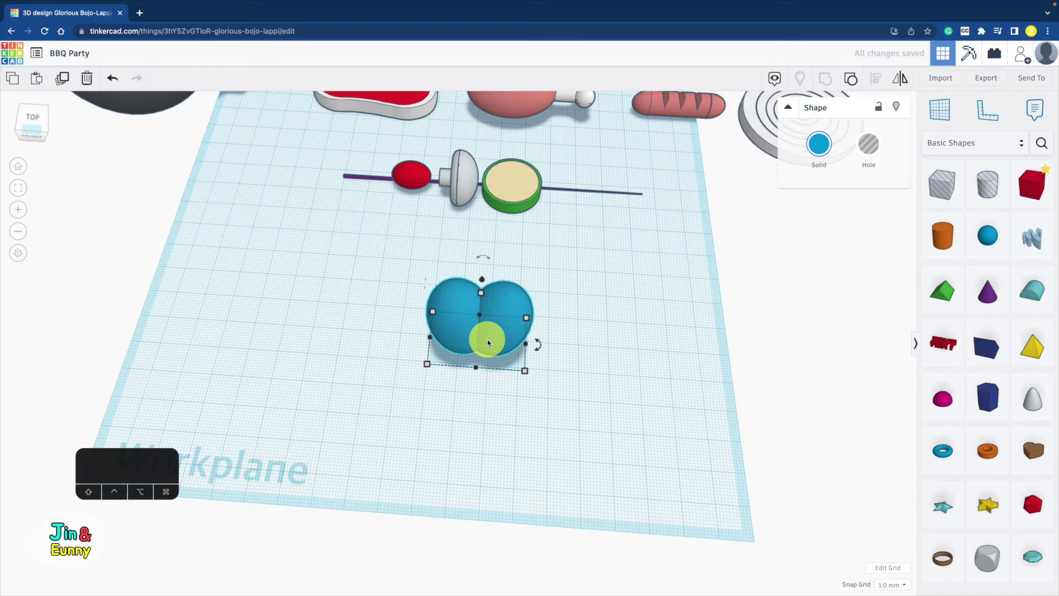
- Add a copy of the two-lobed shape rotated 90° and group both into one four-lobed bell pepper
{"action": "left_click_drag", "start_coordinate": [537, 344], "coordinate": [468, 380]}
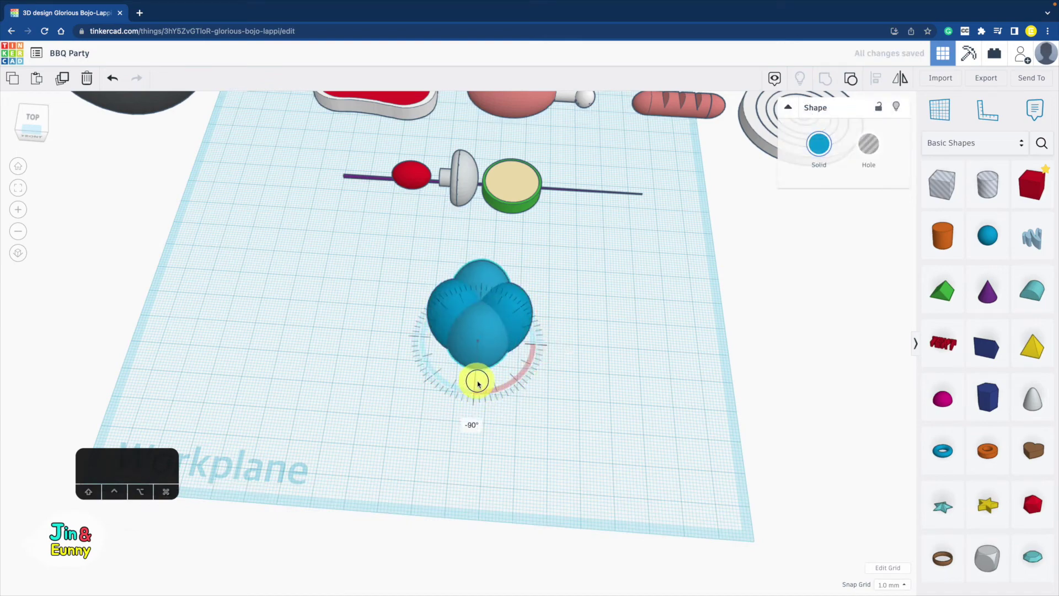
{"action": "right_click_drag", "start_coordinate": [497, 383], "coordinate": [535, 396]}
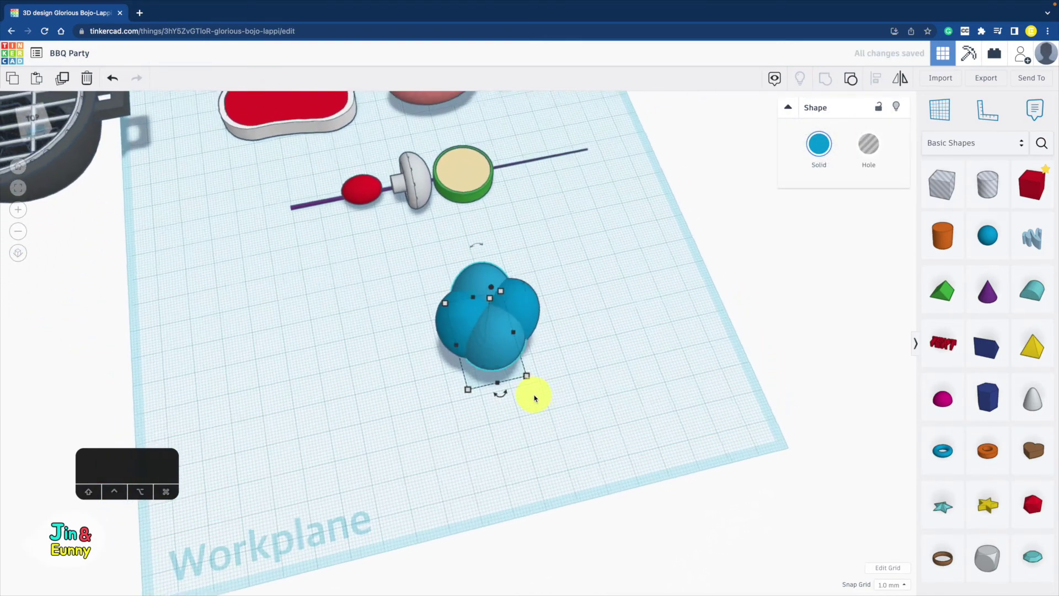
{"action": "left_click_drag", "start_coordinate": [546, 283], "coordinate": [423, 386]}
{"action": "left_click", "coordinate": [825, 79]}
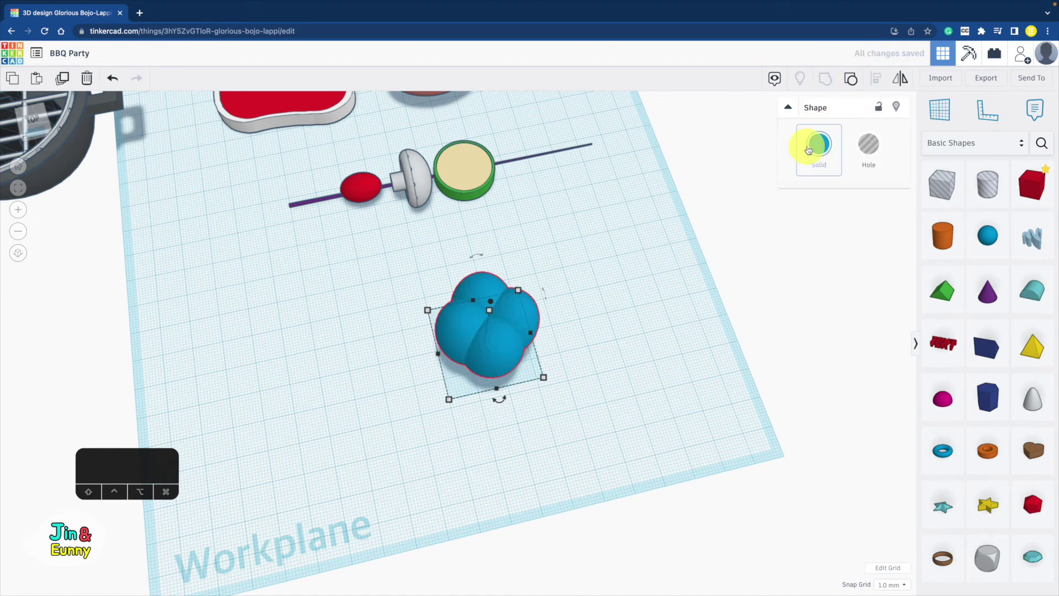
- Colour the four-lobed pepper red and undo its move to the side
{"action": "left_click", "coordinate": [808, 150]}
{"action": "left_click", "coordinate": [811, 236]}
{"action": "left_click_drag", "start_coordinate": [474, 360], "coordinate": [375, 333]}
{"action": "right_click_drag", "start_coordinate": [535, 331], "coordinate": [487, 317]}
{"action": "key", "text": "super+z"}
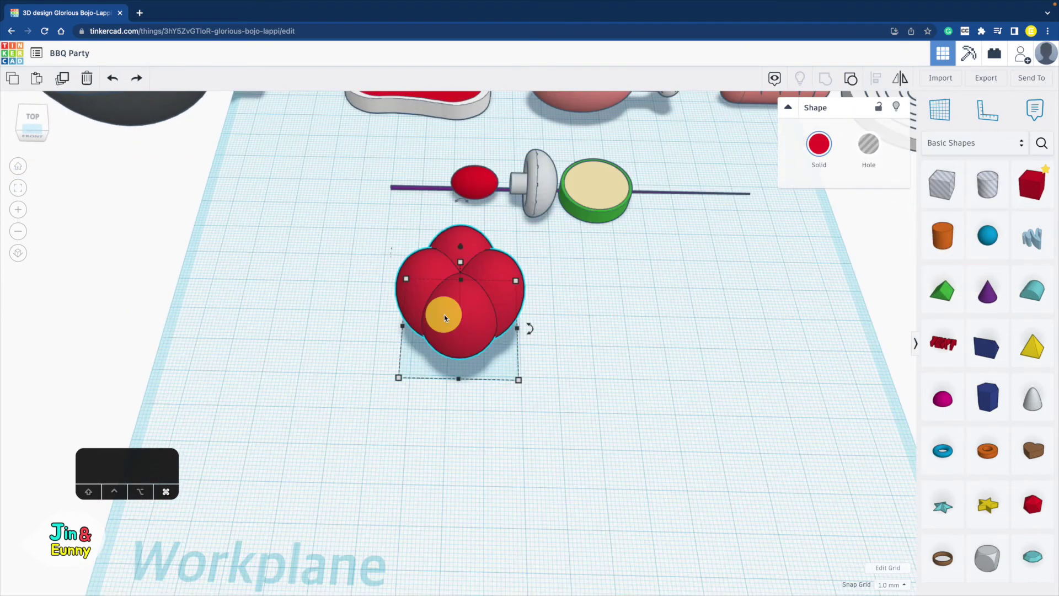
- Duplicate the pepper in place, shrink the copy about its centre to about 28 mm wide and make it a hole
{"action": "key", "text": "super+d"}
{"action": "left_click_drag", "start_coordinate": [519, 380], "coordinate": [512, 378], "text": "alt+shift"}
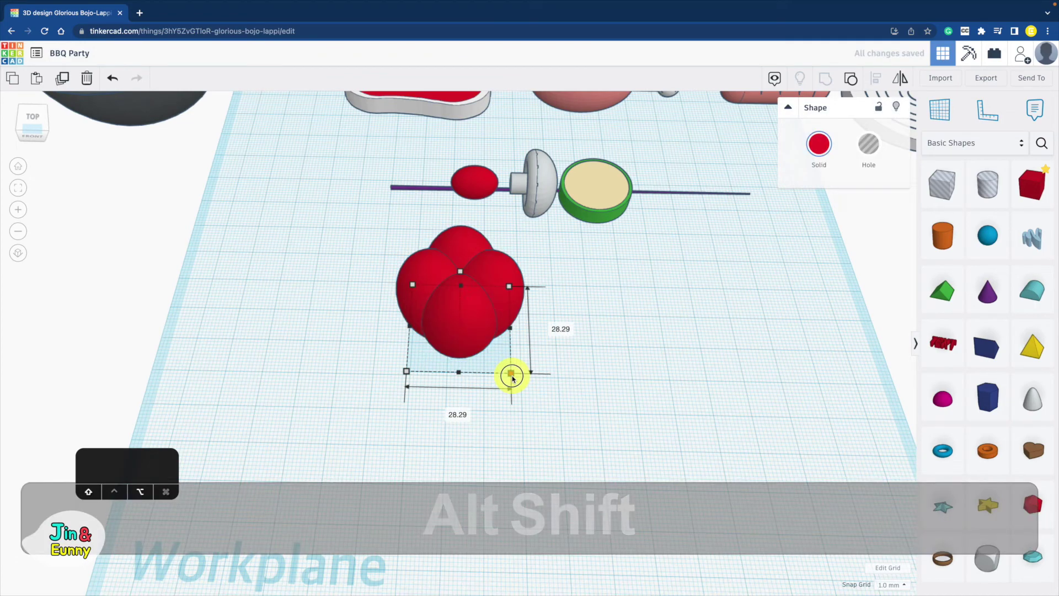
{"action": "left_click_drag", "start_coordinate": [461, 258], "coordinate": [462, 255]}
{"action": "left_click", "coordinate": [864, 156]}
- Undo the test move of the outer pepper and group it with the inner hole to hollow it out
{"action": "left_click_drag", "start_coordinate": [496, 307], "coordinate": [355, 296]}
{"action": "key", "text": "super+z"}
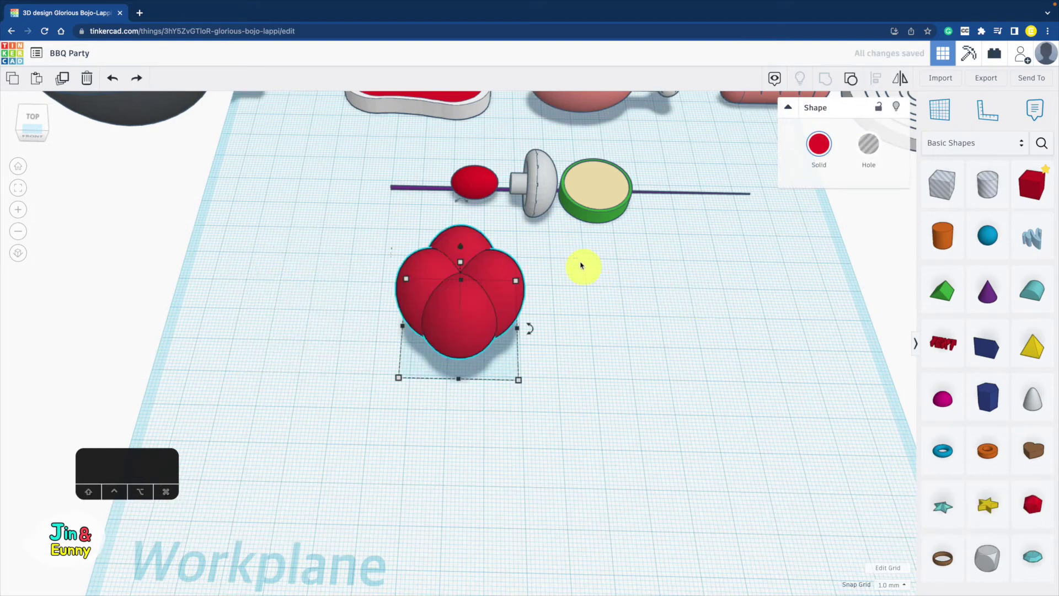
{"action": "left_click_drag", "start_coordinate": [539, 247], "coordinate": [432, 349]}
{"action": "left_click", "coordinate": [827, 79]}
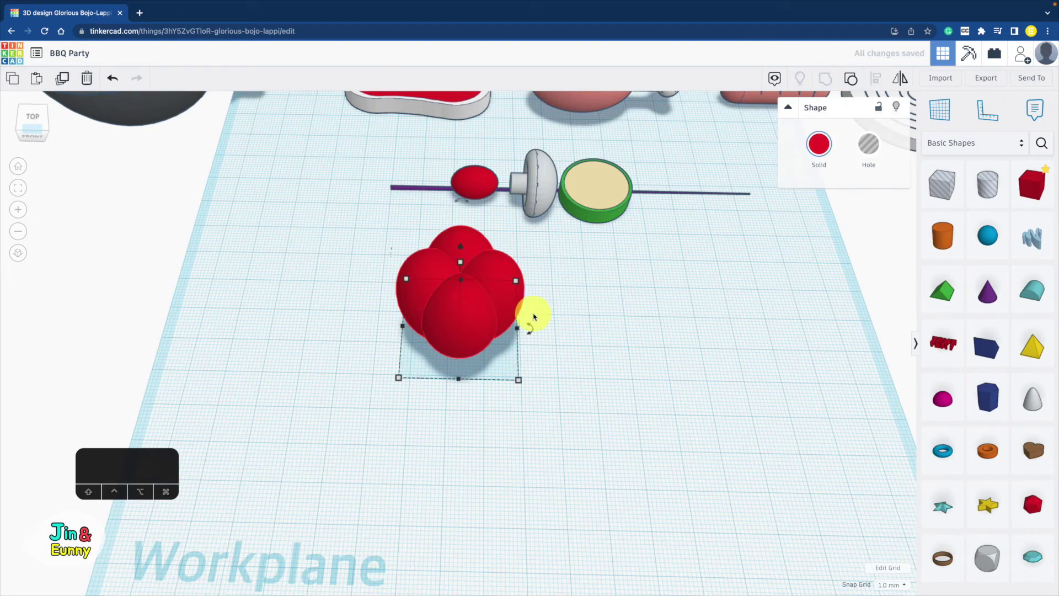
- Place a copy of the hollow pepper beside the red one and colour it yellow
{"action": "left_click_drag", "start_coordinate": [479, 319], "coordinate": [637, 320], "text": "alt"}
{"action": "left_click", "coordinate": [818, 144]}
{"action": "left_click", "coordinate": [842, 258]}
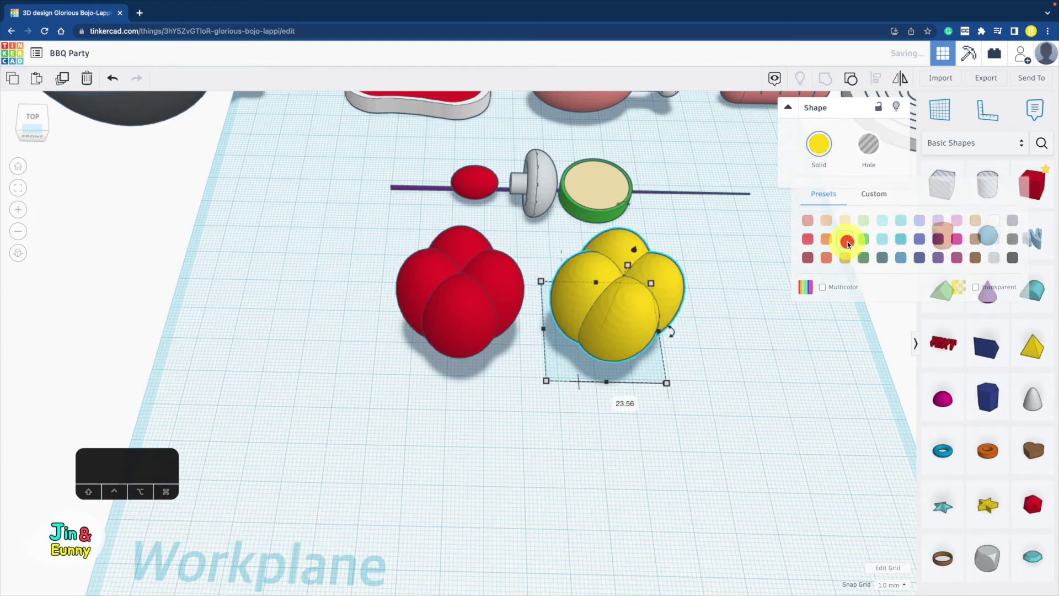
{"action": "left_click", "coordinate": [757, 331]}
- Cover all but one side of the yellow pepper with an enlarged box hole and group them to cut off a piece
{"action": "left_click", "coordinate": [667, 269]}
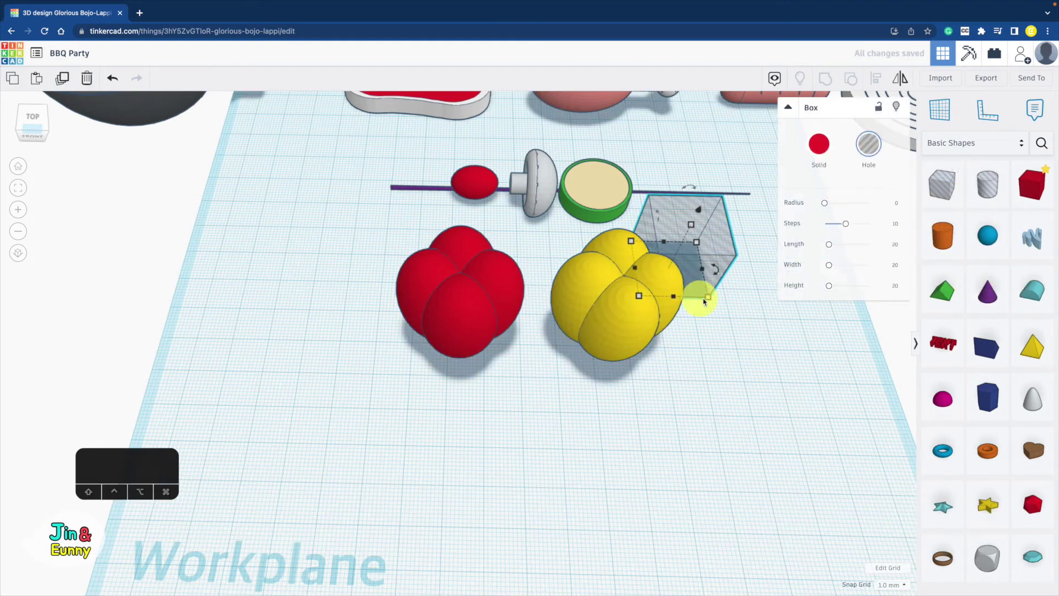
{"action": "left_click_drag", "start_coordinate": [706, 301], "coordinate": [838, 409]}
{"action": "left_click_drag", "start_coordinate": [771, 363], "coordinate": [696, 366]}
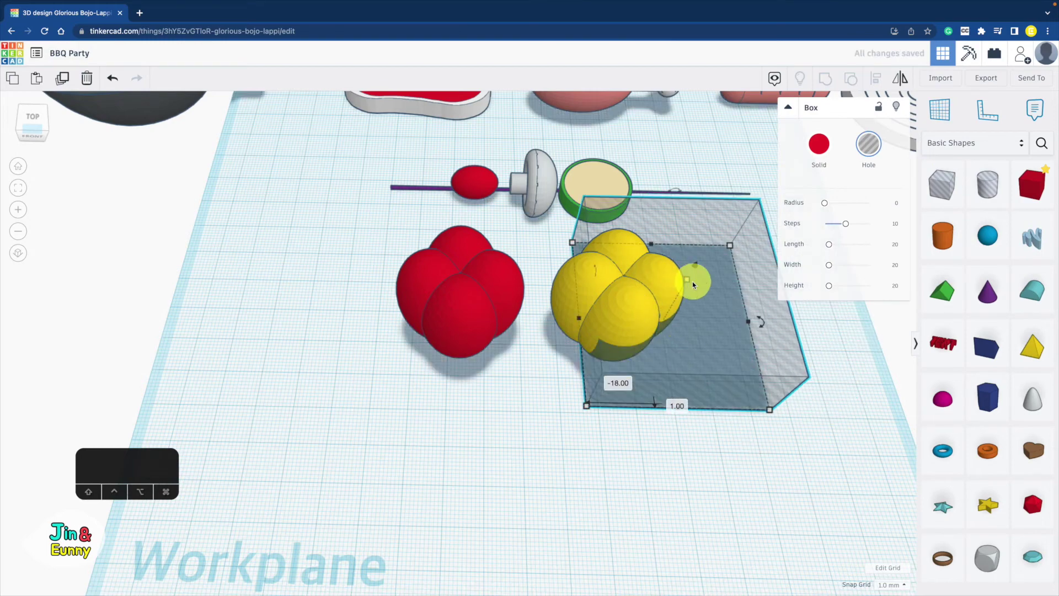
{"action": "left_click_drag", "start_coordinate": [694, 285], "coordinate": [696, 239]}
{"action": "left_click_drag", "start_coordinate": [719, 359], "coordinate": [715, 355]}
{"action": "left_click", "coordinate": [586, 287], "text": "shift"}
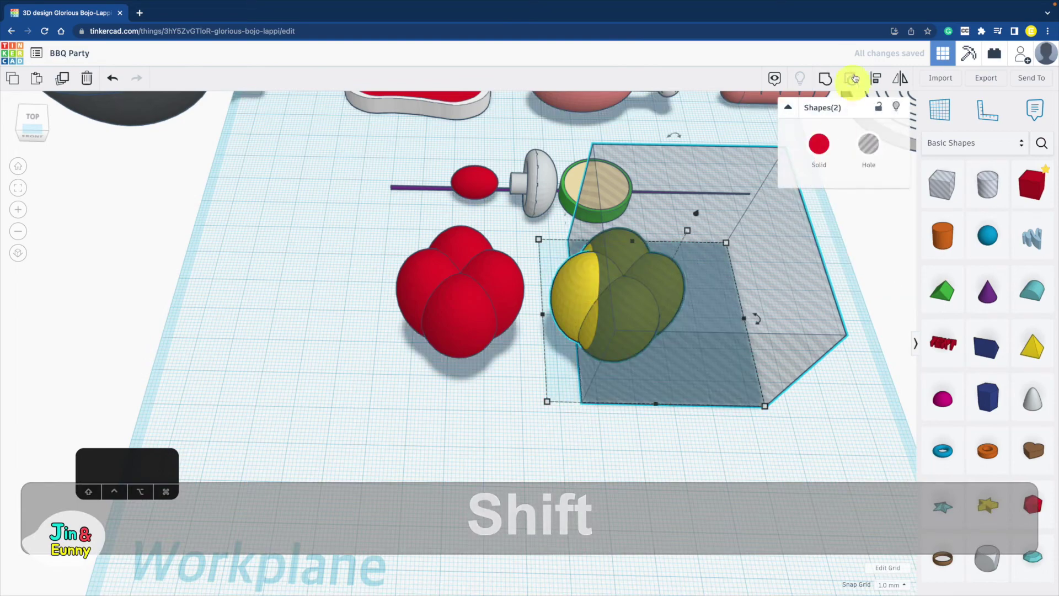
{"action": "left_click", "coordinate": [825, 77]}
- Position a rotated, enlarged box hole over all but one side of the red pepper and group them to cut a piece
{"action": "mouse_move", "coordinate": [749, 292]}
{"action": "right_mouse_down"}
{"action": "mouse_move", "coordinate": [633, 284]}
{"action": "mouse_move", "coordinate": [586, 259]}
{"action": "mouse_move", "coordinate": [733, 256]}
{"action": "mouse_move", "coordinate": [768, 301]}
{"action": "right_mouse_up"}
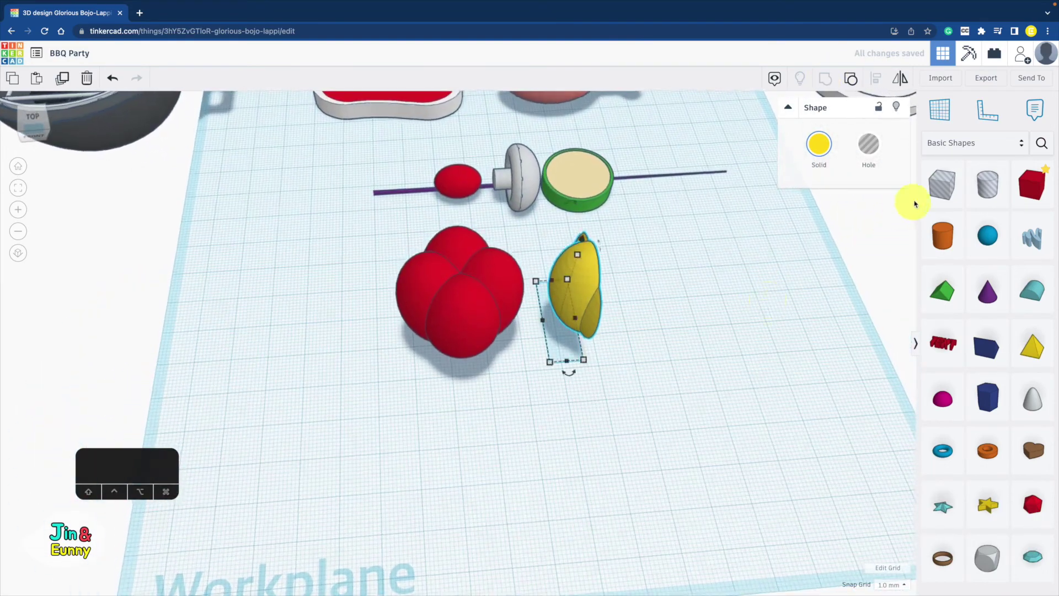
{"action": "left_click_drag", "start_coordinate": [941, 183], "coordinate": [654, 396]}
{"action": "left_click_drag", "start_coordinate": [577, 417], "coordinate": [487, 459]}
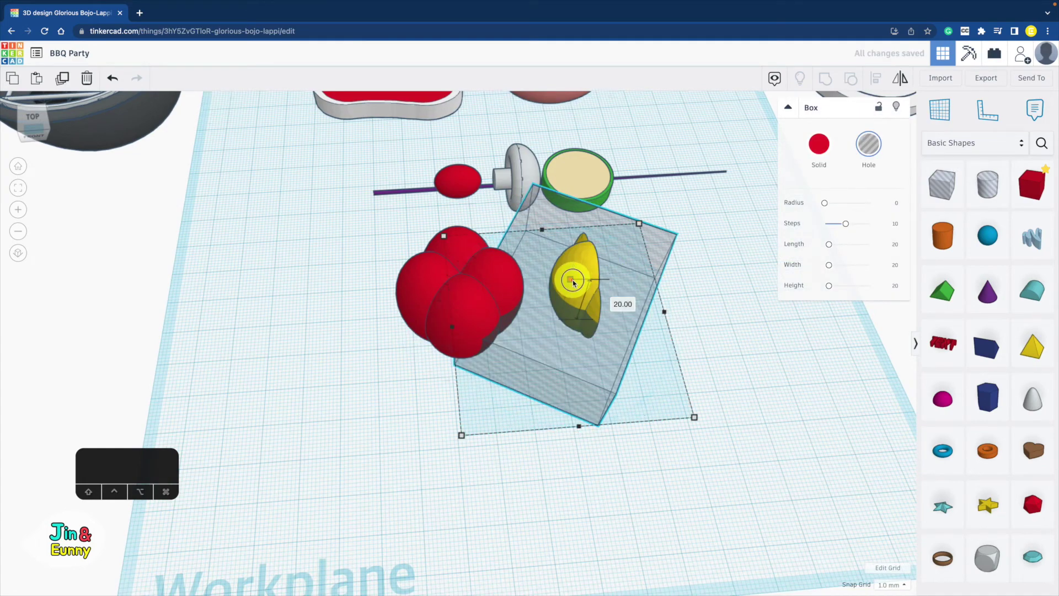
{"action": "left_click_drag", "start_coordinate": [572, 279], "coordinate": [571, 237]}
{"action": "left_click_drag", "start_coordinate": [540, 351], "coordinate": [489, 351]}
{"action": "right_click_drag", "start_coordinate": [345, 391], "coordinate": [531, 320]}
{"action": "left_click_drag", "start_coordinate": [532, 319], "coordinate": [529, 325]}
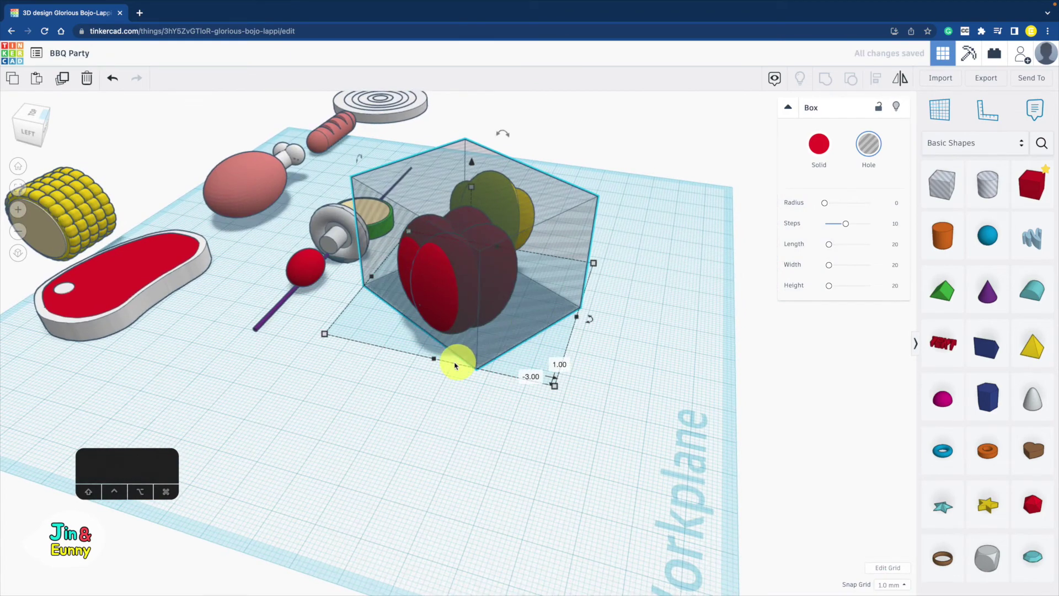
{"action": "left_click", "coordinate": [470, 296], "text": "shift"}
{"action": "left_click", "coordinate": [825, 79]}
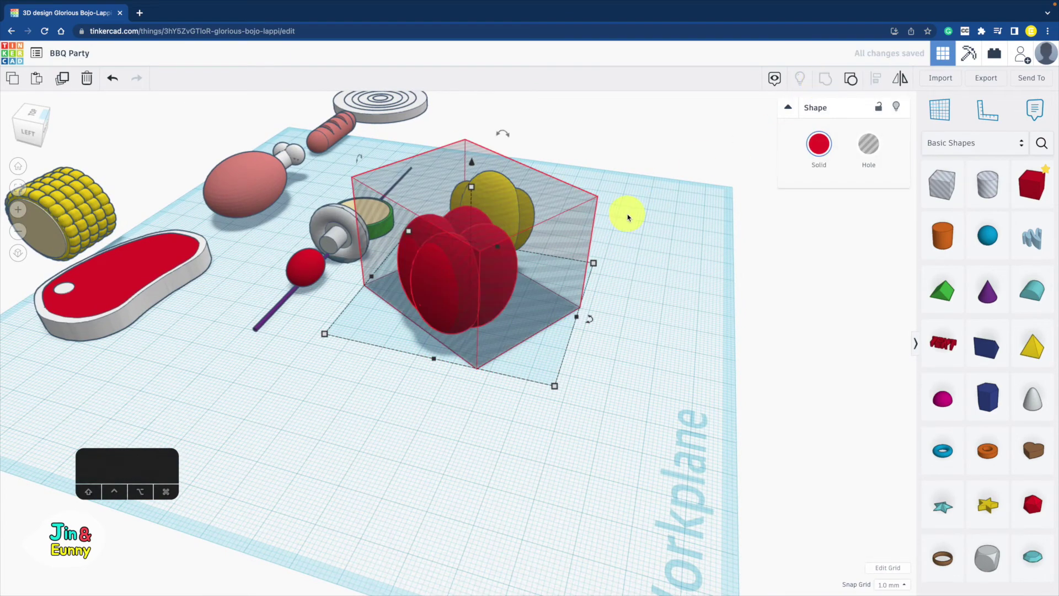
- Rotate the yellow pepper piece 90° to lie flat, move it onto the skewer after the green-edged slice and drop it to the workplane
{"action": "right_click_drag", "start_coordinate": [627, 213], "coordinate": [402, 276]}
{"action": "left_click", "coordinate": [558, 327]}
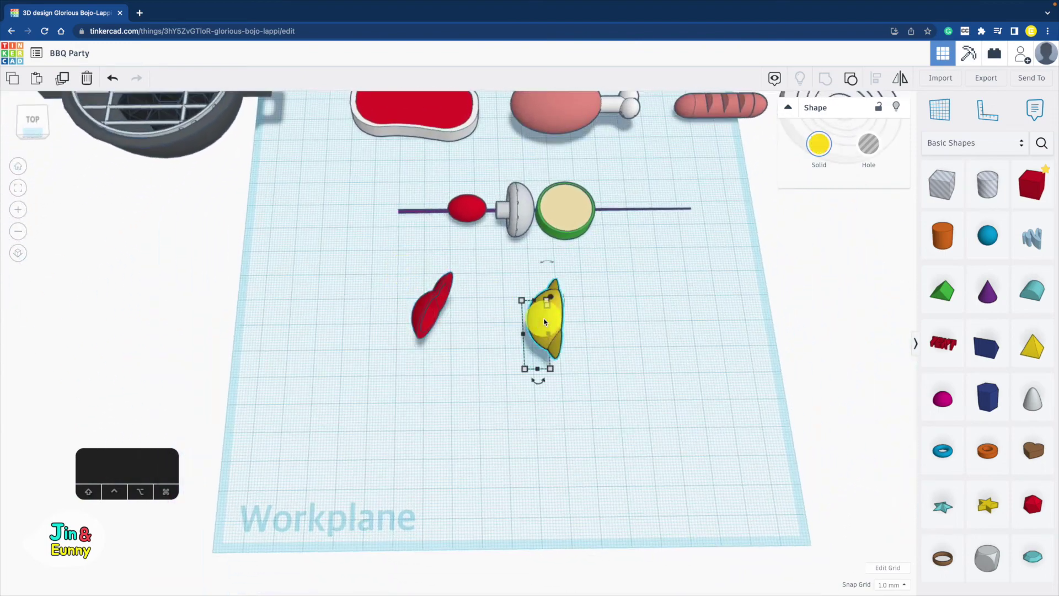
{"action": "left_click_drag", "start_coordinate": [545, 263], "coordinate": [580, 288]}
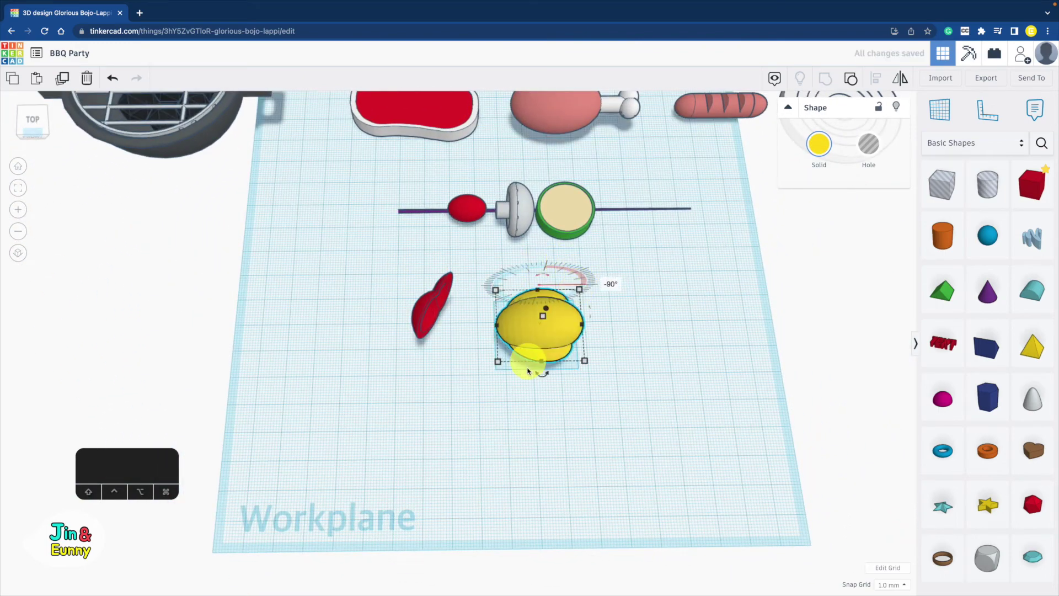
{"action": "left_click_drag", "start_coordinate": [541, 378], "coordinate": [632, 227]}
{"action": "key", "text": "d"}
- Rotate the red pepper piece 90° to lie flat, drop it to the workplane and place it in front of the skewer
{"action": "left_click", "coordinate": [426, 307]}
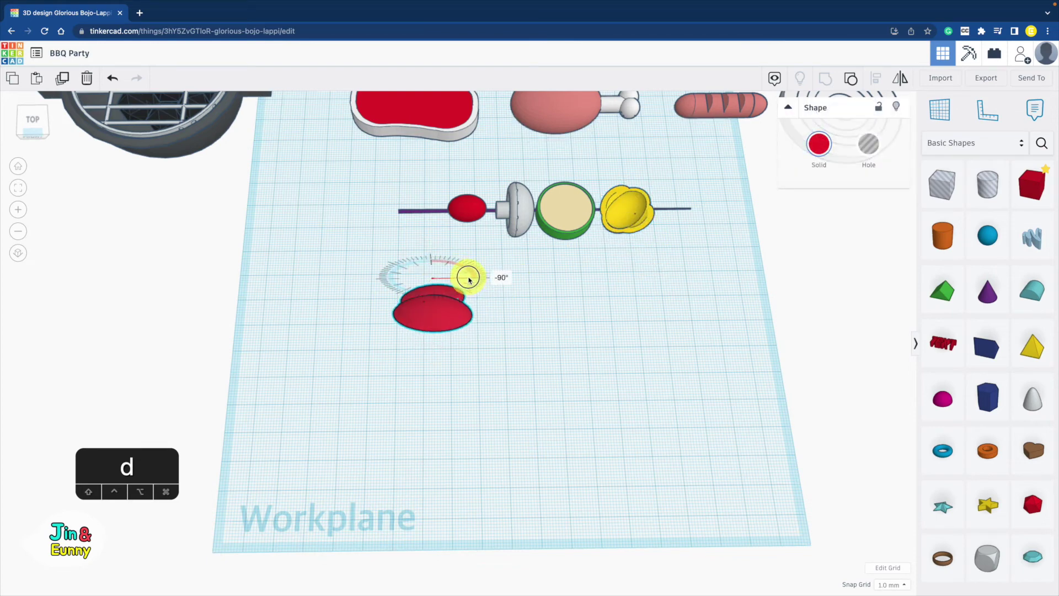
{"action": "left_click_drag", "start_coordinate": [469, 280], "coordinate": [468, 281]}
{"action": "key", "text": "d"}
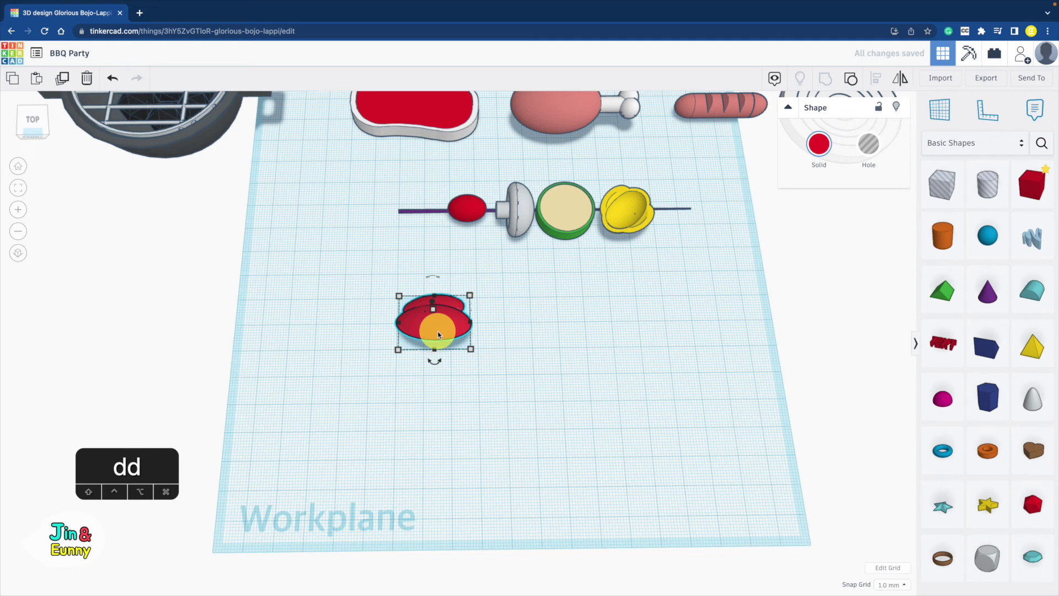
{"action": "left_click_drag", "start_coordinate": [439, 334], "coordinate": [482, 292]}
- Copy the red tomato sphere and place the copy at the skewer's tip beside the yellow pepper
{"action": "left_click", "coordinate": [463, 214]}
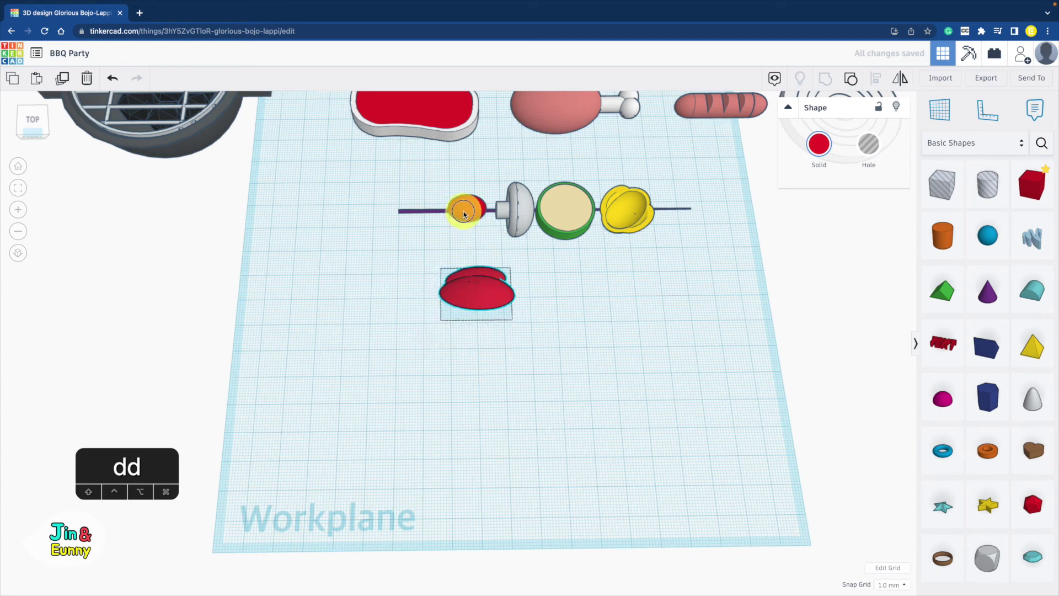
{"action": "key", "text": "super+v"}
{"action": "left_click_drag", "start_coordinate": [465, 212], "coordinate": [679, 208]}
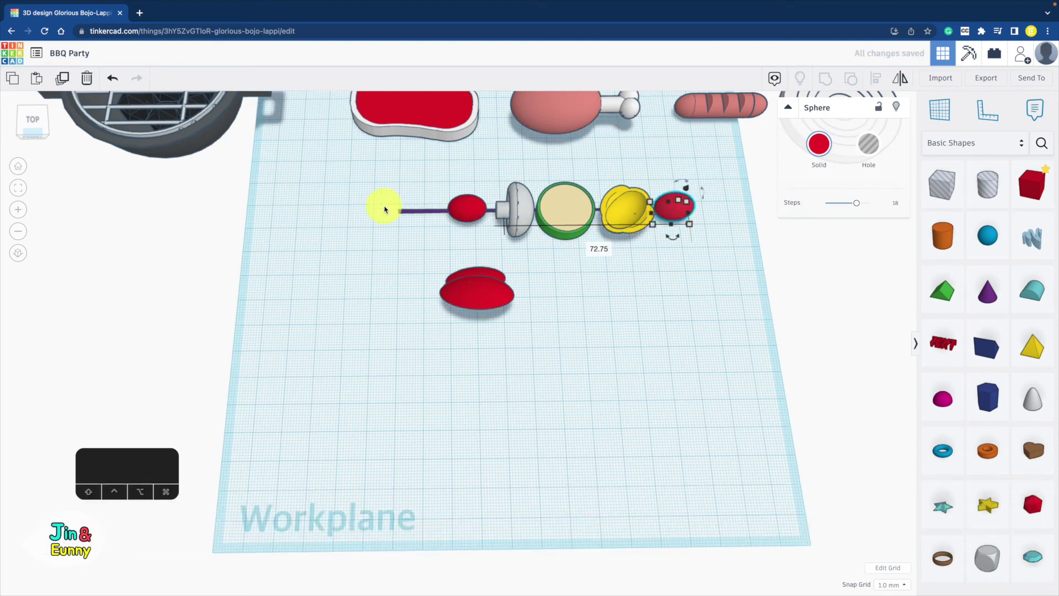
- Change the skewer's purple cone to grey
{"action": "left_click", "coordinate": [416, 214]}
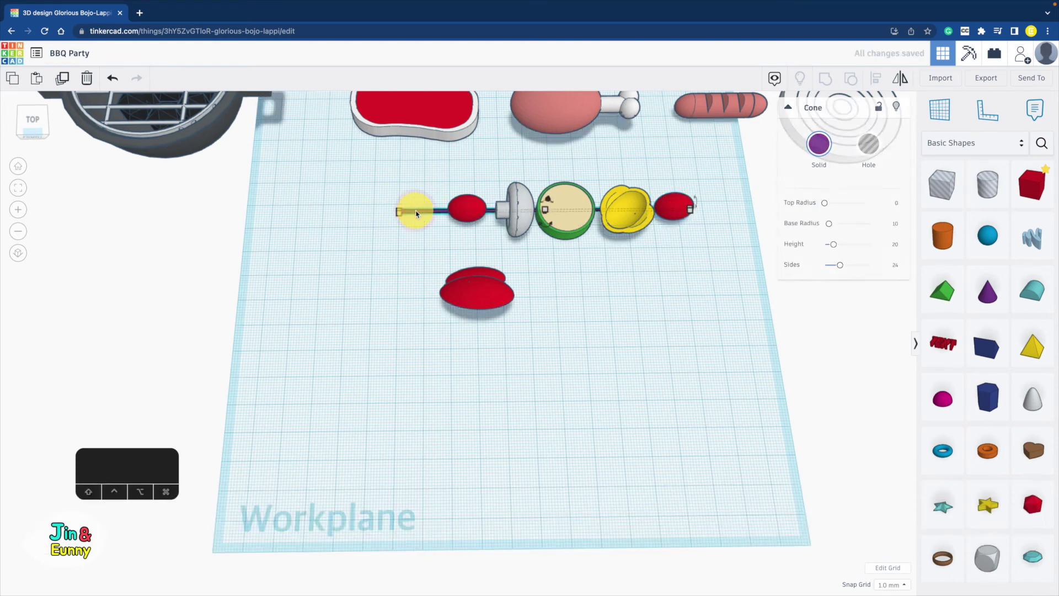
{"action": "left_click", "coordinate": [818, 144]}
{"action": "left_click", "coordinate": [1012, 222]}
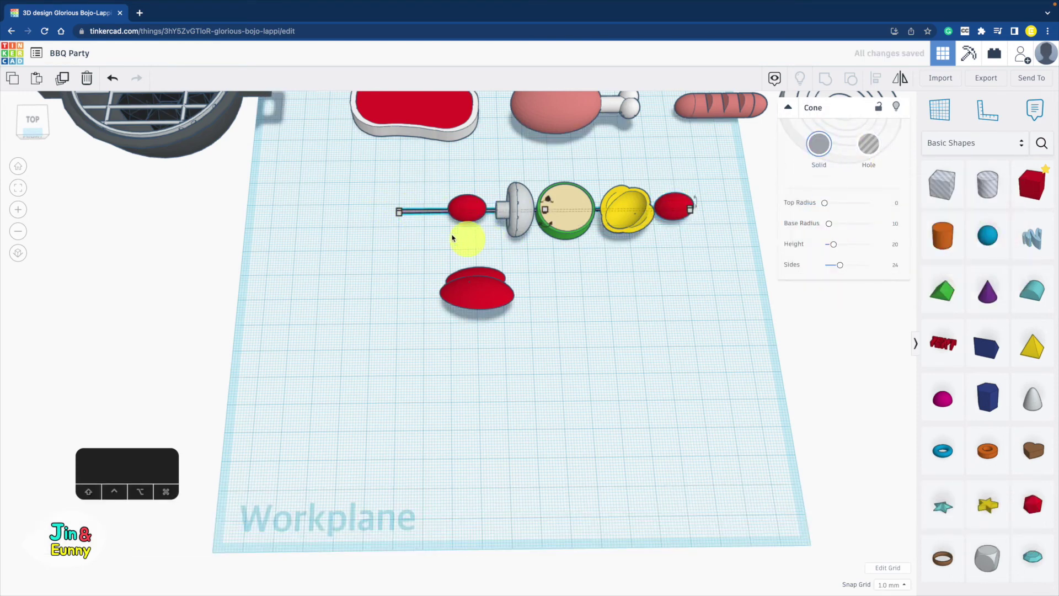
- Duplicate the grey skewer, move the copy forward through the red pepper piece and drop the pepper to the workplane
{"action": "key", "text": "super+d"}
{"action": "left_click_drag", "start_coordinate": [422, 213], "coordinate": [419, 290], "text": "shift"}
{"action": "left_click", "coordinate": [482, 289]}
{"action": "key", "text": "d"}
- Duplicate the mushroom and the tomato and place the copies on the second skewer after the red pepper
{"action": "left_click", "coordinate": [516, 214]}
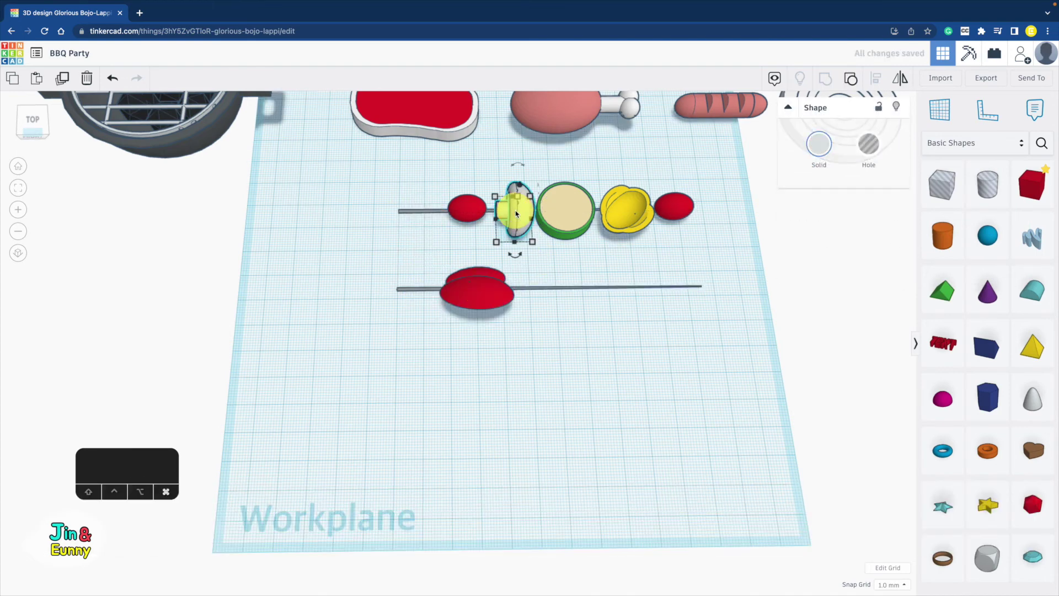
{"action": "key", "text": "super+d"}
{"action": "left_click_drag", "start_coordinate": [515, 214], "coordinate": [539, 289], "text": "shift"}
{"action": "left_click", "coordinate": [469, 212]}
{"action": "key", "text": "super+d"}
{"action": "left_click_drag", "start_coordinate": [468, 212], "coordinate": [581, 295]}
- Duplicate the green-edged slice and place the copy on the second skewer beyond the tomato
{"action": "left_click", "coordinate": [574, 217]}
{"action": "key", "text": "super+d"}
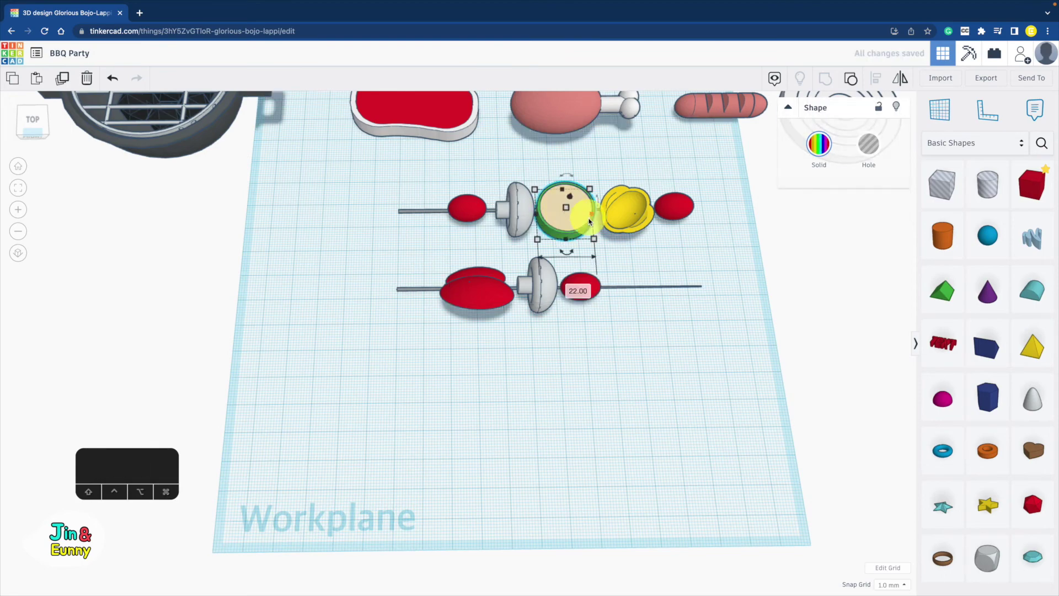
{"action": "left_click_drag", "start_coordinate": [577, 217], "coordinate": [663, 310]}
- Adjust the spacing of the pieces on the second skewer, bringing the tomato and the slice closer to the mushroom
{"action": "left_click", "coordinate": [486, 294]}
{"action": "left_click_drag", "start_coordinate": [514, 323], "coordinate": [532, 293], "text": "shift"}
{"action": "left_click", "coordinate": [544, 294]}
{"action": "left_click_drag", "start_coordinate": [584, 292], "coordinate": [574, 292]}
{"action": "left_click_drag", "start_coordinate": [642, 294], "coordinate": [633, 294]}
- Duplicate the tomato at the first skewer's tip and place the copy at the second skewer's tip
{"action": "left_click", "coordinate": [679, 213]}
{"action": "key", "text": "super+d"}
{"action": "left_click_drag", "start_coordinate": [679, 214], "coordinate": [678, 297]}
{"action": "left_click", "coordinate": [640, 238]}
{"action": "scroll", "coordinate": [640, 238], "scroll_direction": "down", "scroll_amount": 4}
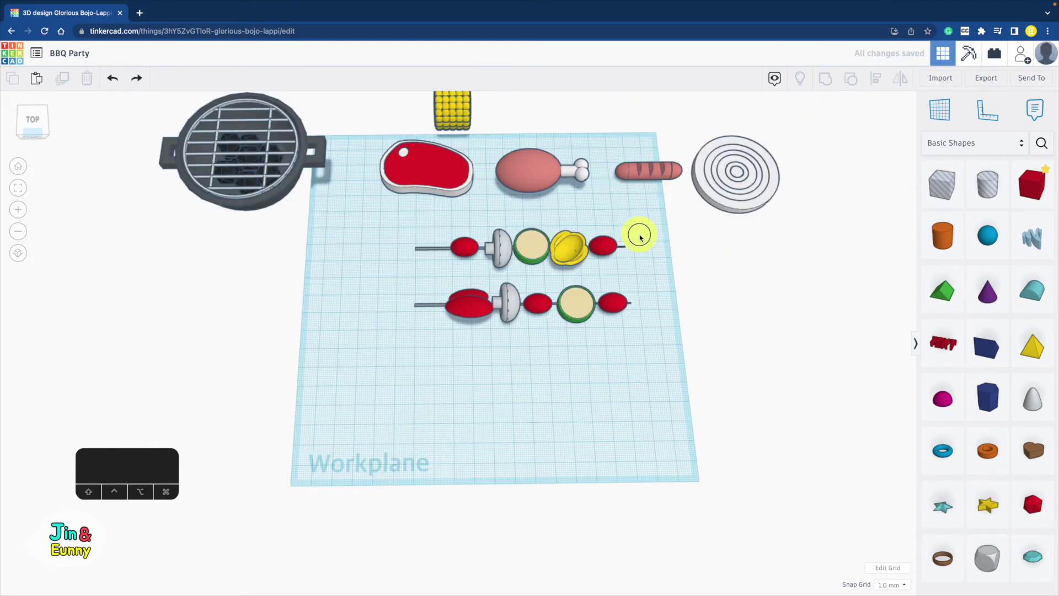
- Align all pieces of the first skewer to their common centre in depth and height
{"action": "left_click_drag", "start_coordinate": [416, 266], "coordinate": [414, 264]}
{"action": "scroll", "coordinate": [414, 263], "scroll_direction": "up", "scroll_amount": 3}
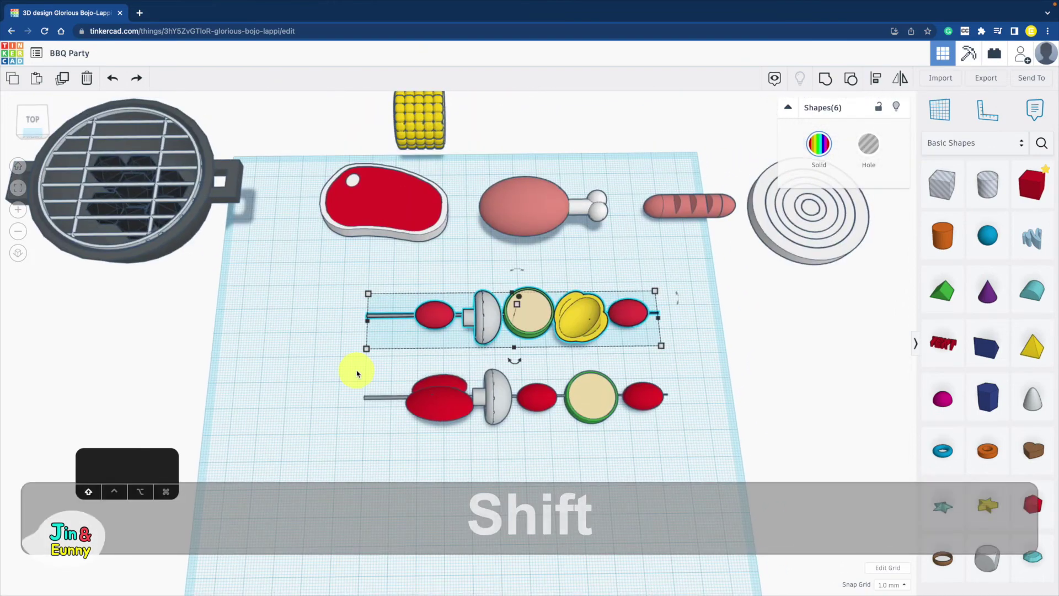
{"action": "left_click", "coordinate": [875, 81]}
{"action": "left_click", "coordinate": [353, 320]}
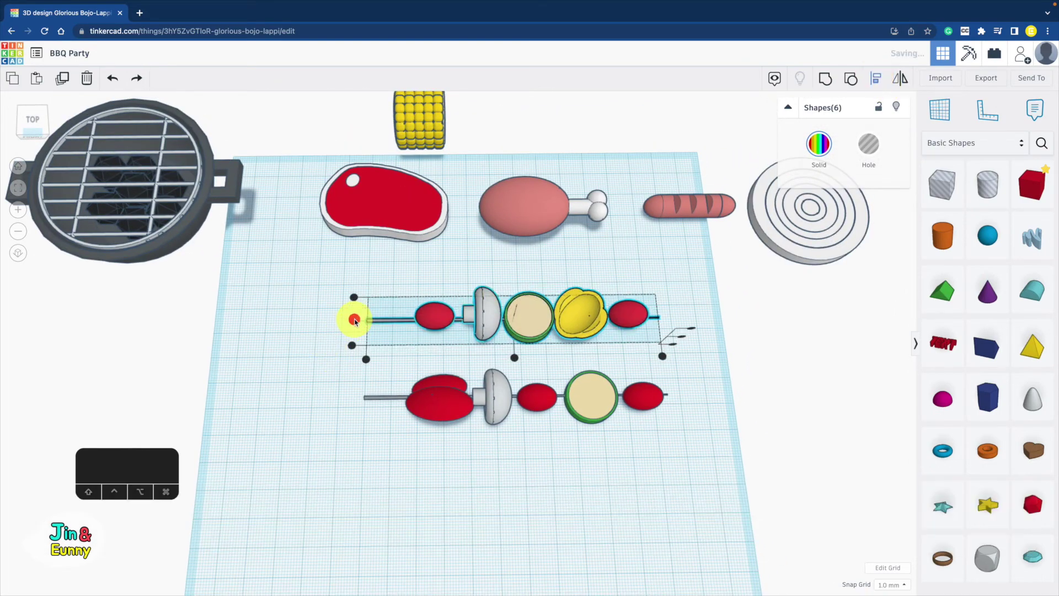
{"action": "right_click_drag", "start_coordinate": [677, 344], "coordinate": [549, 292]}
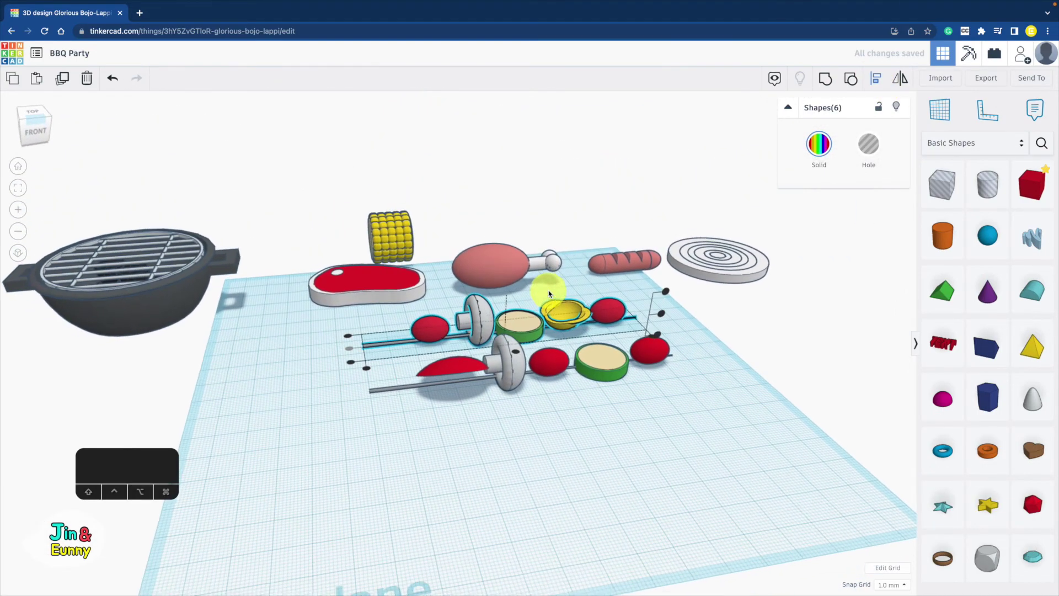
{"action": "left_click", "coordinate": [663, 315]}
{"action": "left_click", "coordinate": [714, 314]}
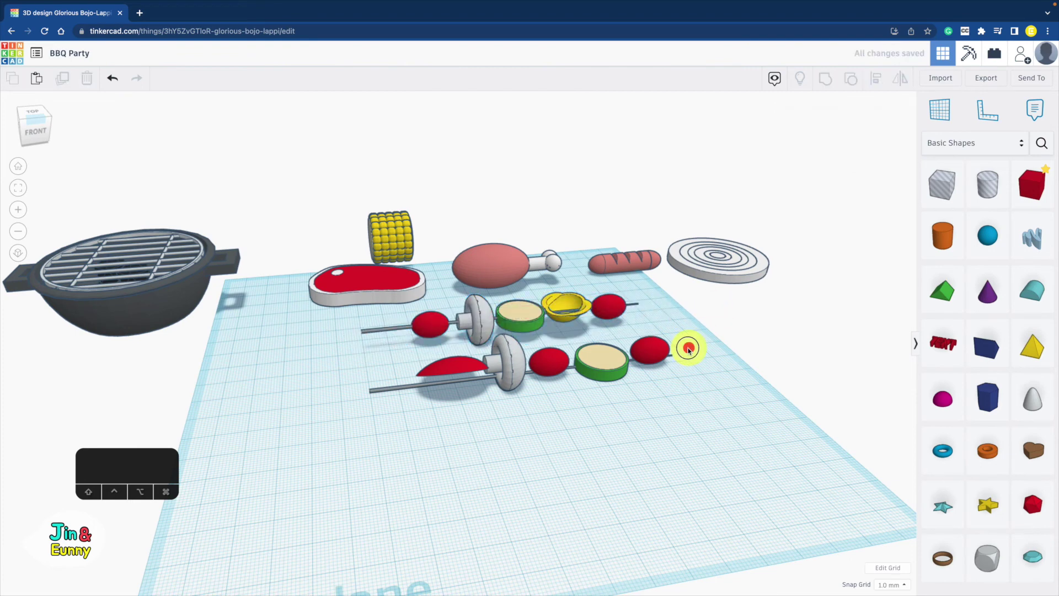
- Align the second skewer's six pieces to their common centre in height
{"action": "left_click_drag", "start_coordinate": [381, 421], "coordinate": [382, 421]}
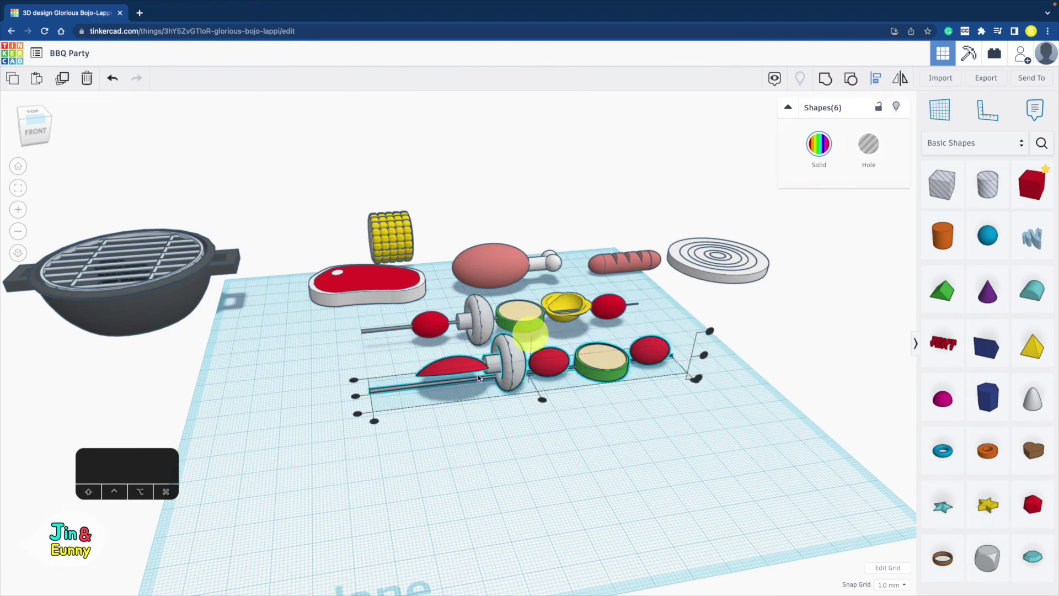
{"action": "left_click", "coordinate": [703, 355]}
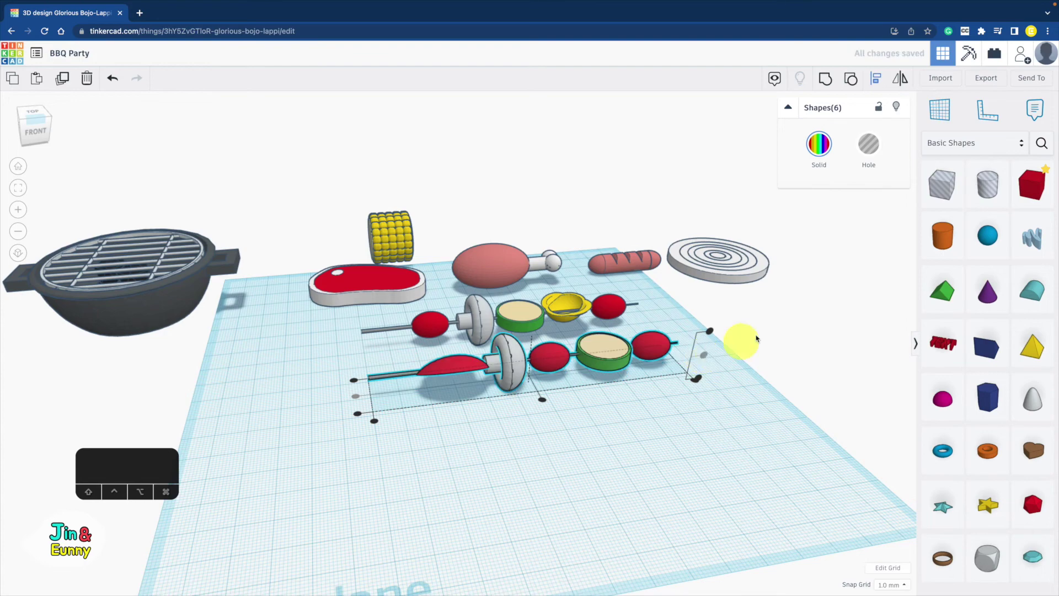
{"action": "left_click", "coordinate": [740, 338]}
{"action": "right_click_drag", "start_coordinate": [741, 338], "coordinate": [659, 428]}
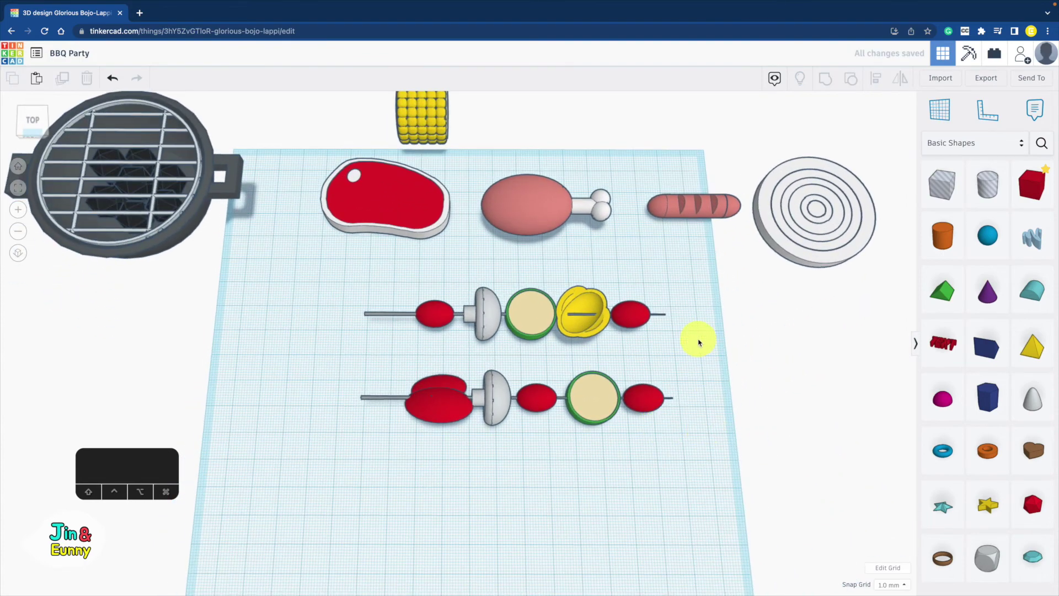
- Group each skewer's pieces into its own object and move both skewers beyond the workplane's right edge
{"action": "left_click_drag", "start_coordinate": [352, 307], "coordinate": [352, 307]}
{"action": "left_click", "coordinate": [826, 80]}
{"action": "left_click", "coordinate": [723, 395]}
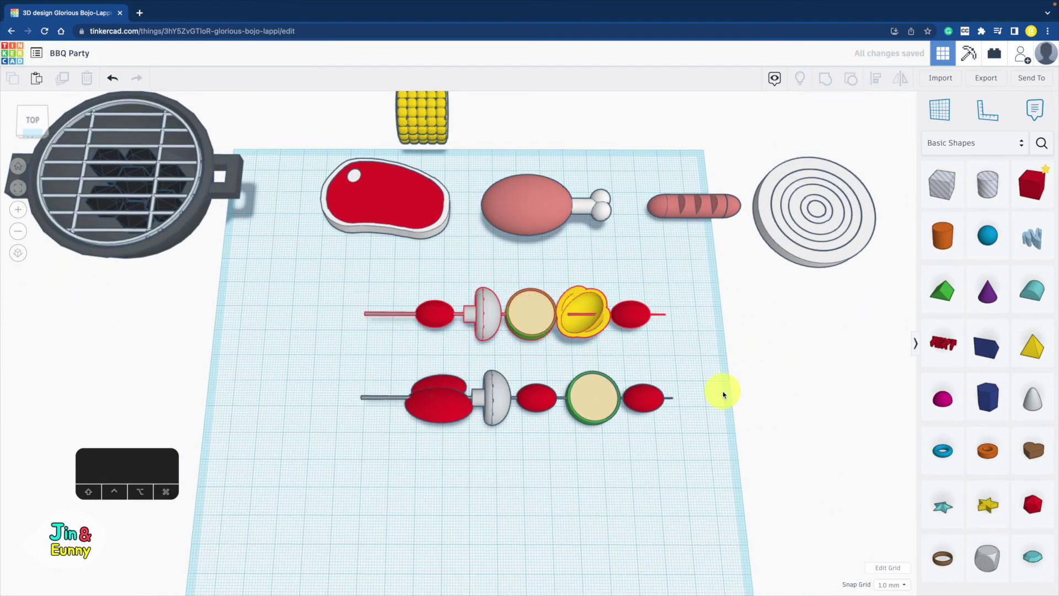
{"action": "left_click_drag", "start_coordinate": [301, 432], "coordinate": [300, 432]}
{"action": "left_click", "coordinate": [823, 80]}
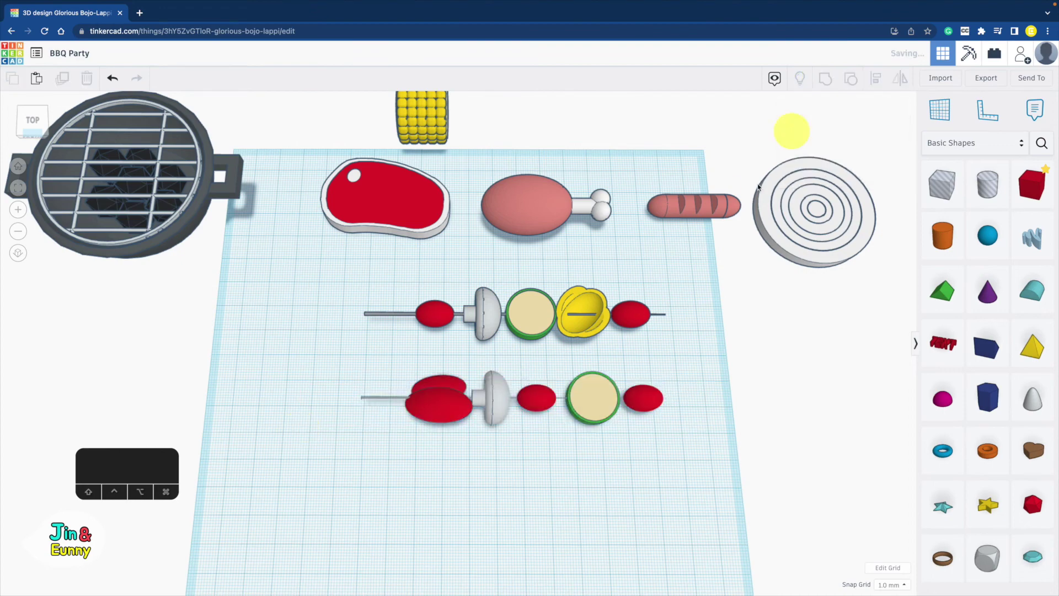
{"action": "left_click", "coordinate": [395, 390]}
{"action": "left_click_drag", "start_coordinate": [714, 280], "coordinate": [344, 482]}
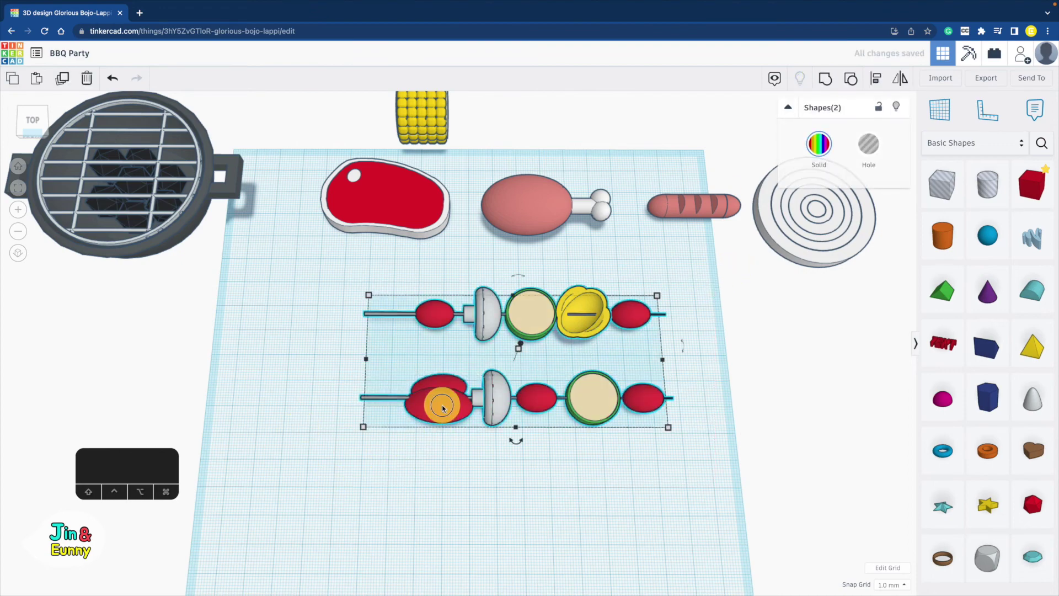
{"action": "left_click_drag", "start_coordinate": [442, 406], "coordinate": [800, 385]}
- Add a Scribble shape to the workplane, drawing a closed flame outline with pointed tips and filling its inside
{"action": "left_click", "coordinate": [1031, 239]}
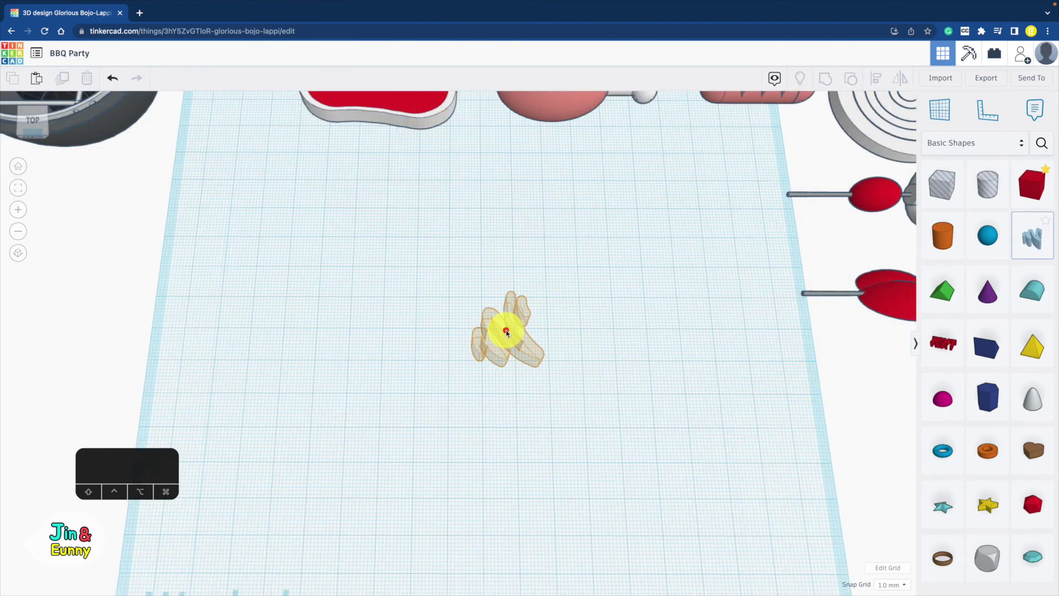
{"action": "left_click", "coordinate": [505, 331]}
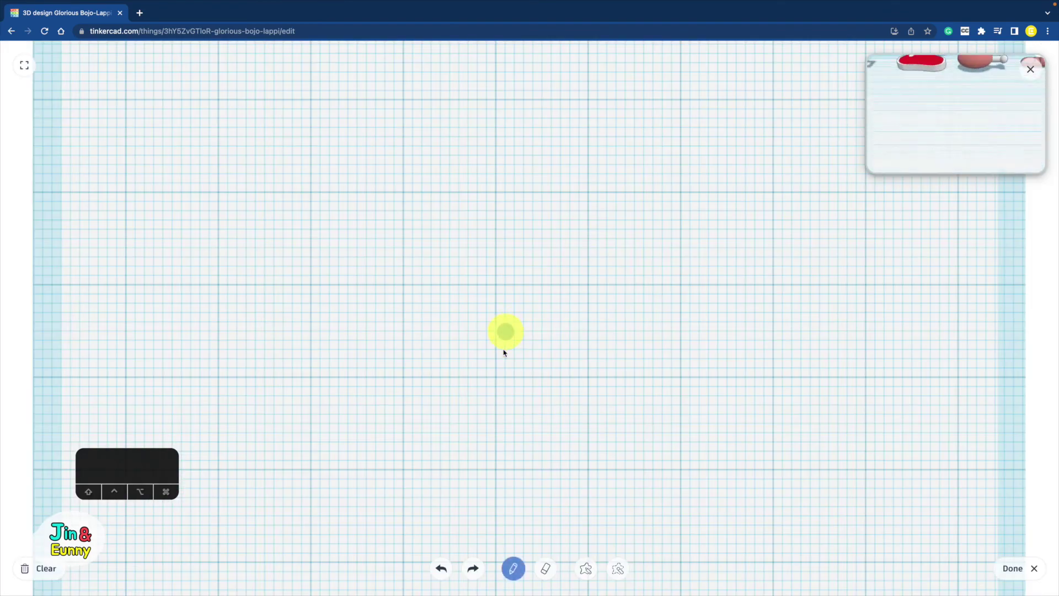
{"action": "mouse_move", "coordinate": [492, 428]}
{"action": "left_mouse_down"}
{"action": "mouse_move", "coordinate": [480, 428]}
{"action": "mouse_move", "coordinate": [333, 159]}
{"action": "mouse_move", "coordinate": [704, 40]}
{"action": "mouse_move", "coordinate": [728, 344]}
{"action": "left_mouse_up"}
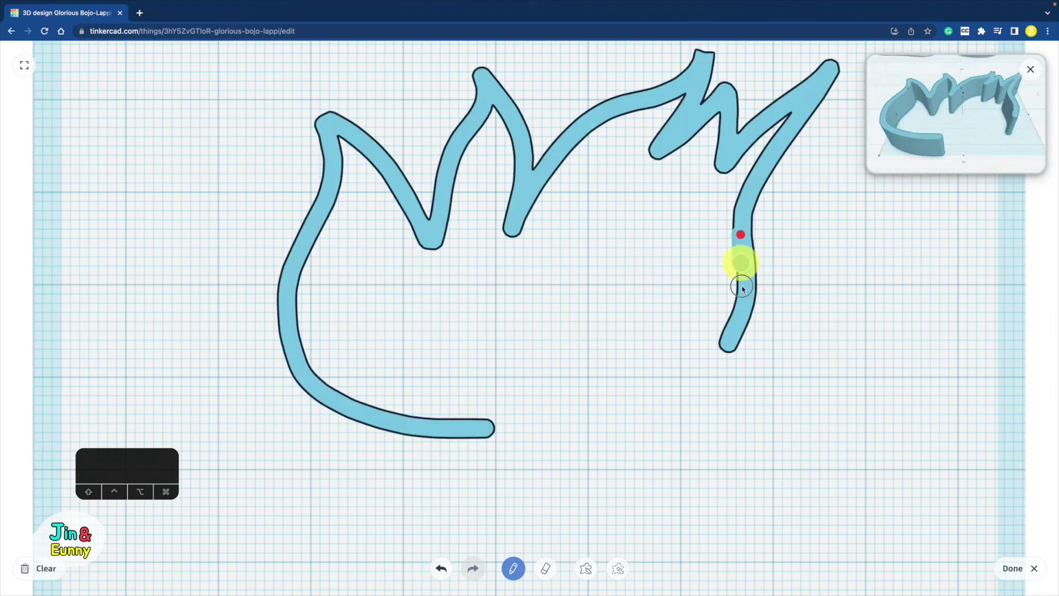
{"action": "left_click_drag", "start_coordinate": [743, 288], "coordinate": [402, 433]}
{"action": "left_click", "coordinate": [585, 567]}
{"action": "mouse_move", "coordinate": [295, 349]}
{"action": "left_mouse_down"}
{"action": "mouse_move", "coordinate": [329, 173]}
{"action": "mouse_move", "coordinate": [441, 312]}
{"action": "mouse_move", "coordinate": [428, 250]}
{"action": "mouse_move", "coordinate": [669, 424]}
{"action": "mouse_move", "coordinate": [638, 447]}
{"action": "mouse_move", "coordinate": [721, 371]}
{"action": "mouse_move", "coordinate": [739, 196]}
{"action": "mouse_move", "coordinate": [680, 134]}
{"action": "mouse_move", "coordinate": [513, 263]}
{"action": "mouse_move", "coordinate": [585, 131]}
{"action": "mouse_move", "coordinate": [539, 241]}
{"action": "mouse_move", "coordinate": [431, 258]}
{"action": "mouse_move", "coordinate": [492, 101]}
{"action": "mouse_move", "coordinate": [644, 251]}
{"action": "left_mouse_up"}
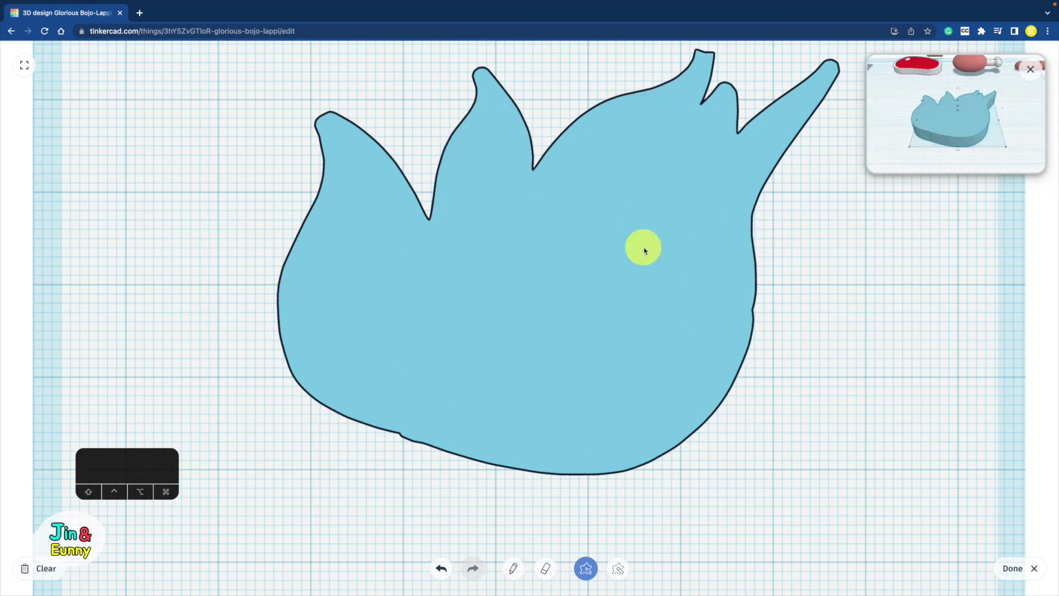
{"action": "left_click", "coordinate": [1014, 568]}
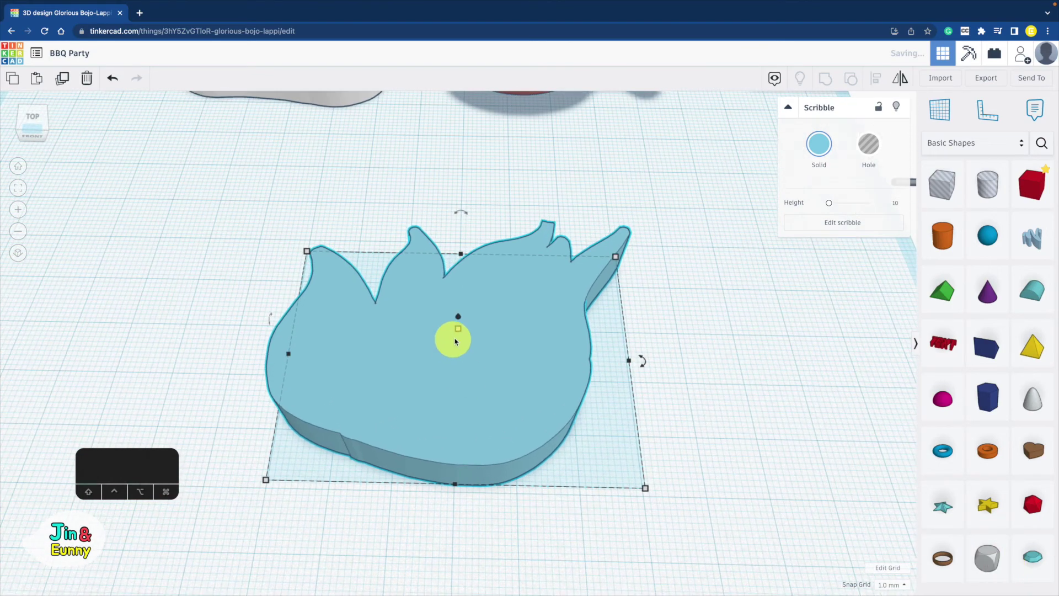
- Set the flame's height to 2 mm and colour it transparent red
{"action": "left_click_drag", "start_coordinate": [458, 340], "coordinate": [461, 354]}
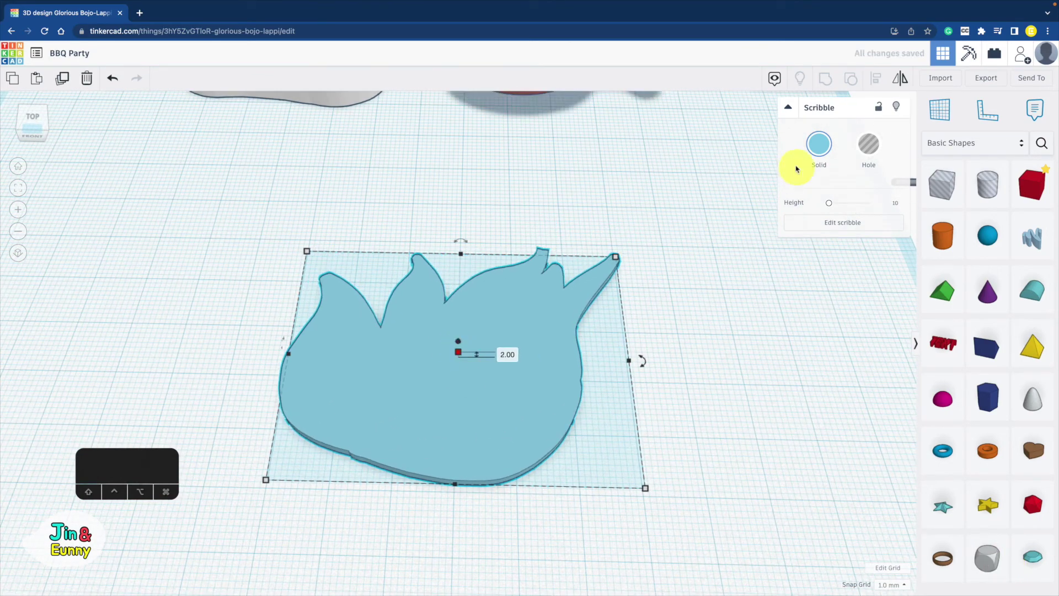
{"action": "left_click", "coordinate": [819, 144]}
{"action": "left_click", "coordinate": [808, 239]}
{"action": "left_click", "coordinate": [821, 147]}
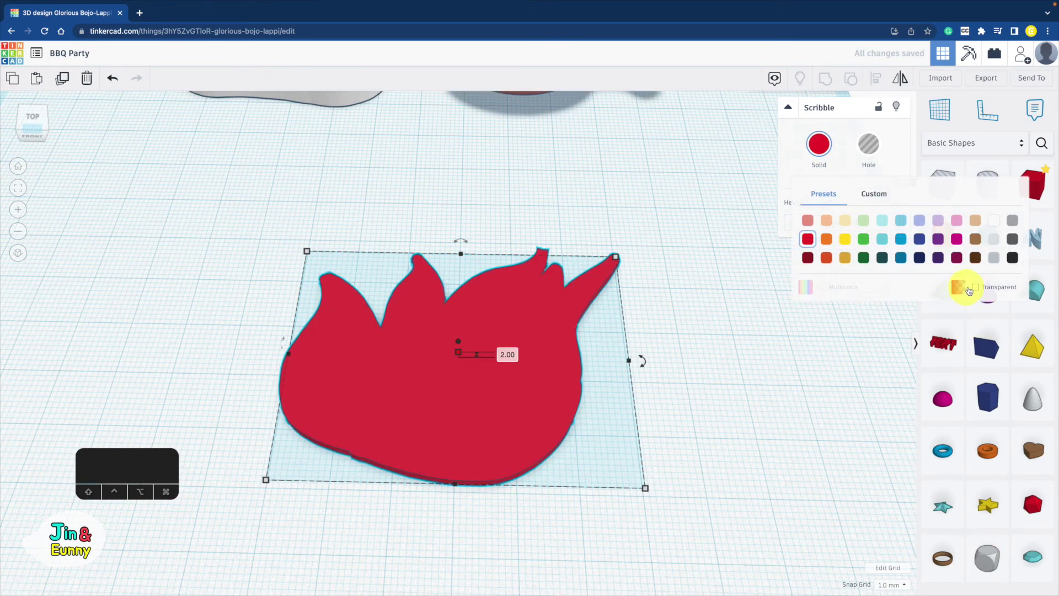
{"action": "left_click", "coordinate": [975, 287]}
- Make a smaller yellow copy of the flame inside it, about 44 × 35 mm and 2.1 mm high
{"action": "scroll", "coordinate": [608, 411], "scroll_direction": "down", "scroll_amount": 3}
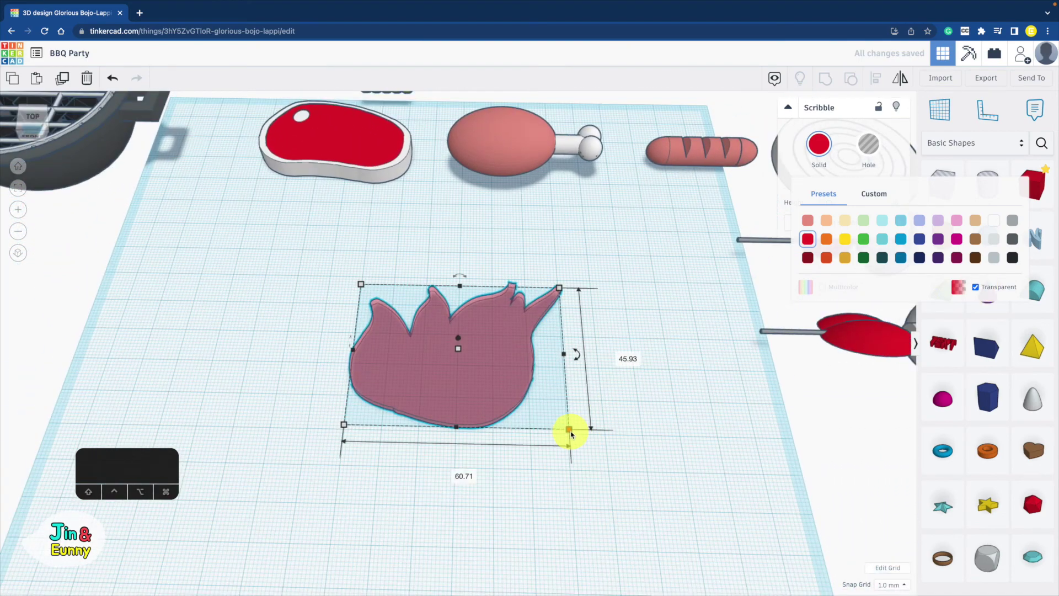
{"action": "mouse_move", "coordinate": [571, 434]}
{"action": "left_mouse_down"}
{"action": "mouse_move", "coordinate": [601, 478]}
{"action": "mouse_move", "coordinate": [548, 423]}
{"action": "left_mouse_up"}
{"action": "left_click", "coordinate": [819, 144]}
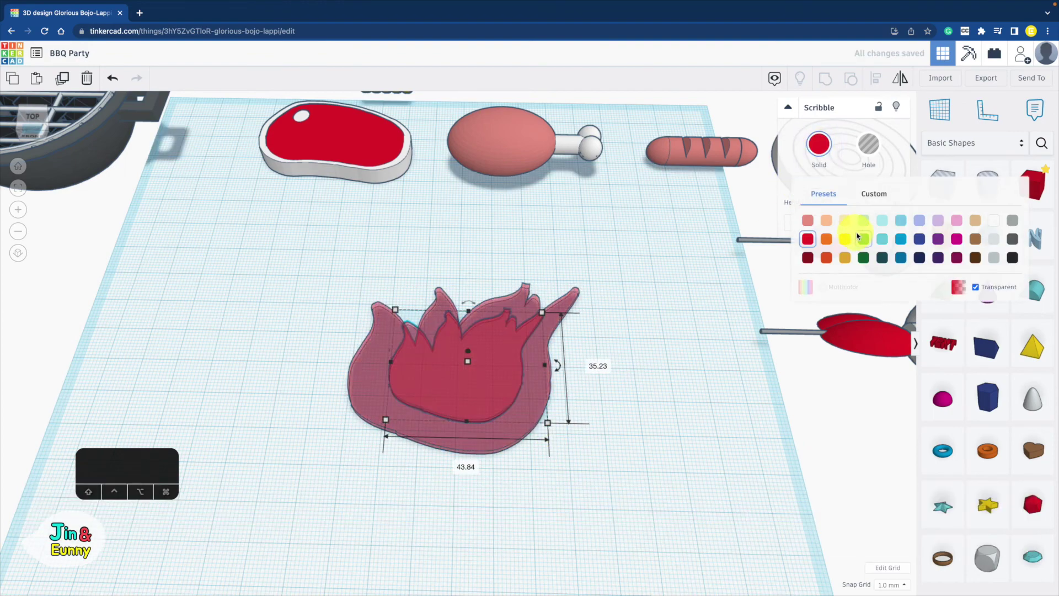
{"action": "left_click", "coordinate": [846, 239]}
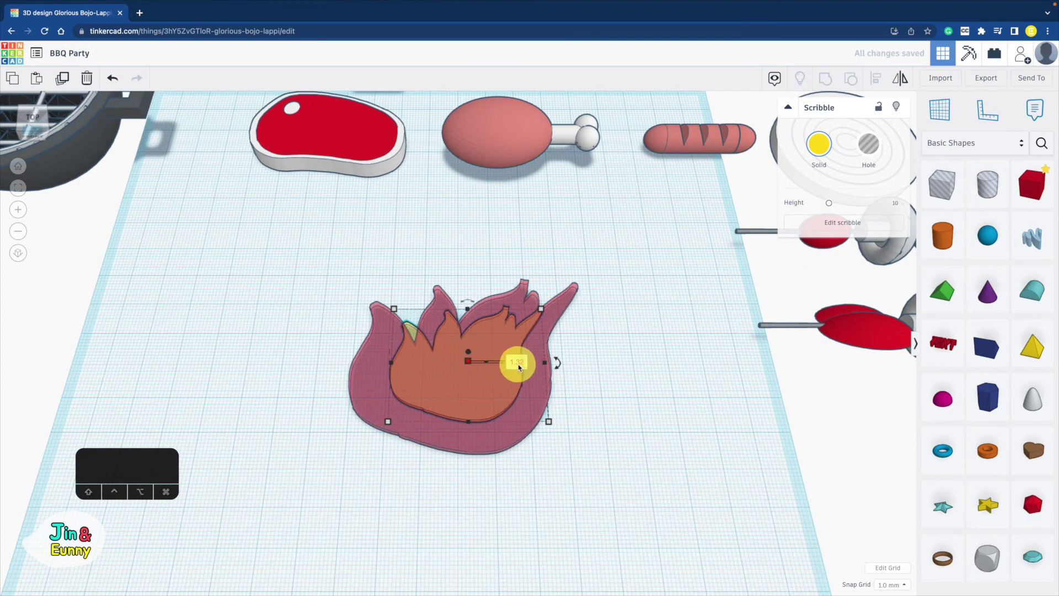
{"action": "type", "text": "2.1"}
{"action": "key", "text": "Return"}
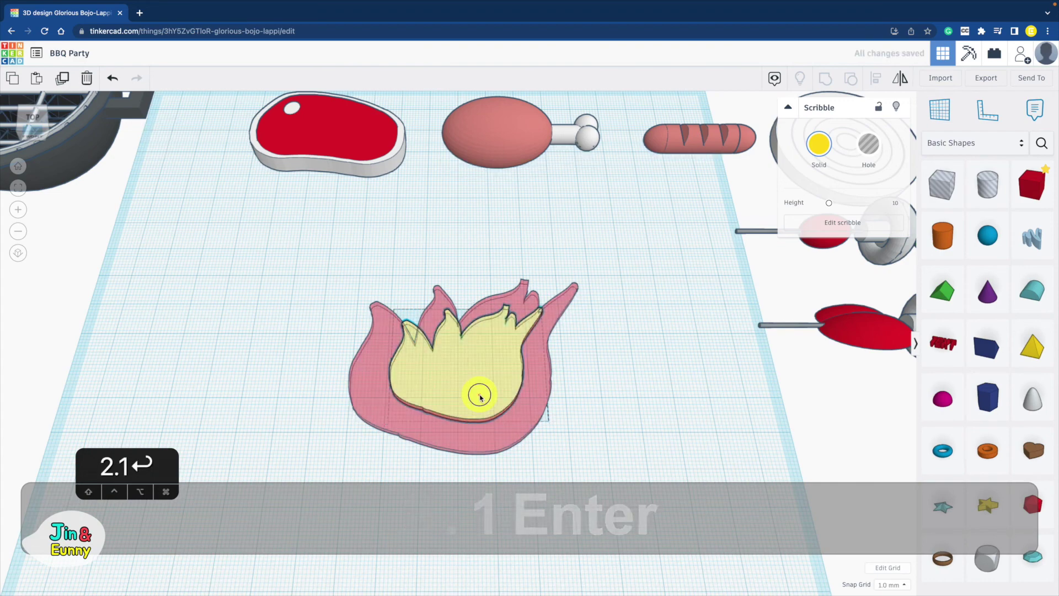
- Shift the red flame so the yellow one sits near its base, and group both with Multicolor enabled
{"action": "mouse_move", "coordinate": [478, 395]}
{"action": "left_mouse_down"}
{"action": "mouse_move", "coordinate": [472, 408]}
{"action": "mouse_move", "coordinate": [484, 381]}
{"action": "left_mouse_up"}
{"action": "left_click", "coordinate": [429, 391], "text": "shift"}
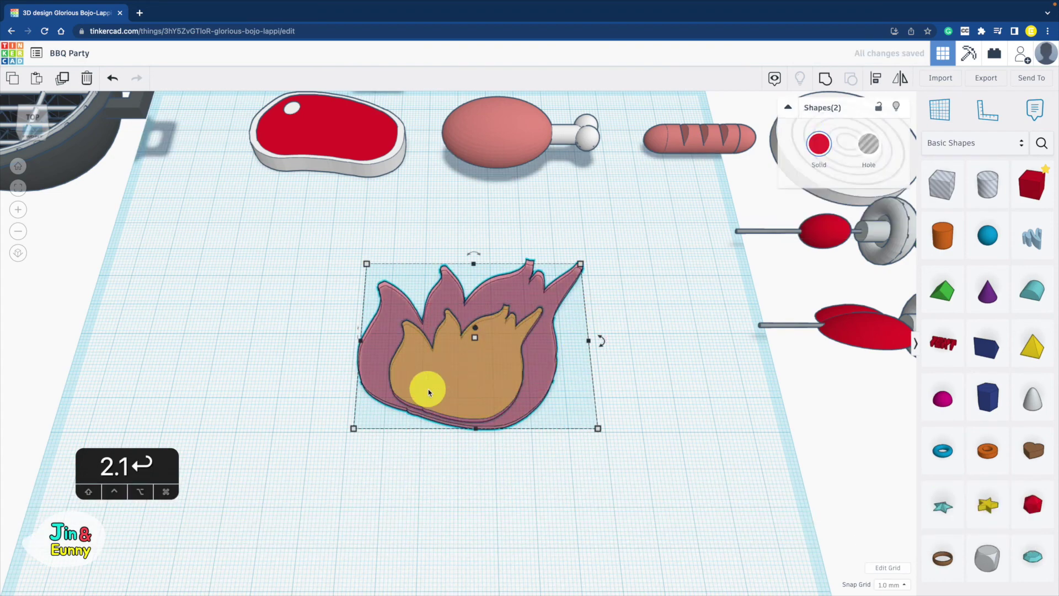
{"action": "left_click", "coordinate": [834, 80]}
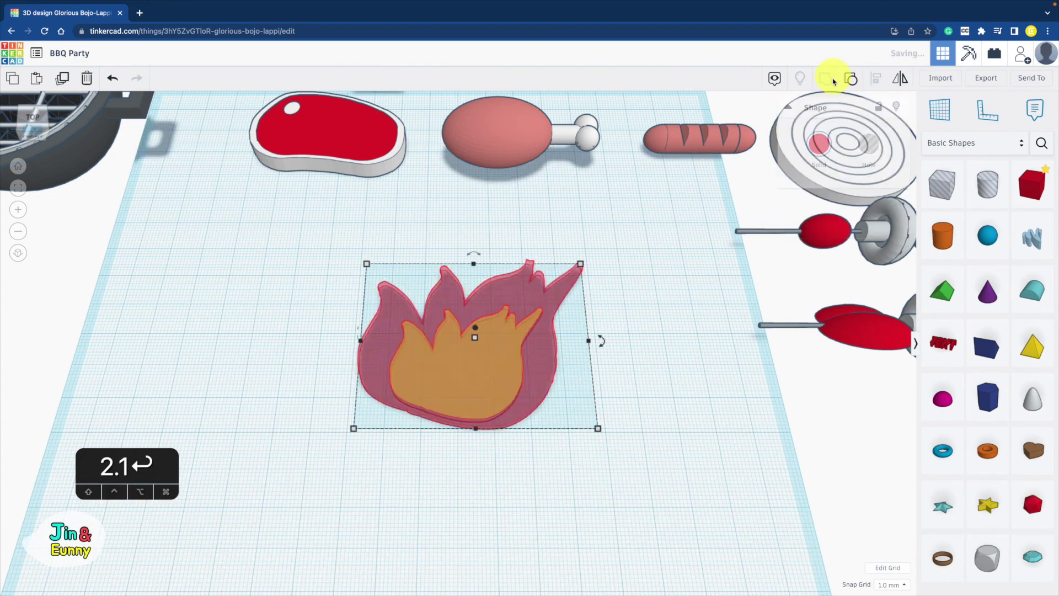
{"action": "left_click", "coordinate": [815, 134]}
{"action": "left_click", "coordinate": [816, 286]}
{"action": "left_click", "coordinate": [620, 345]}
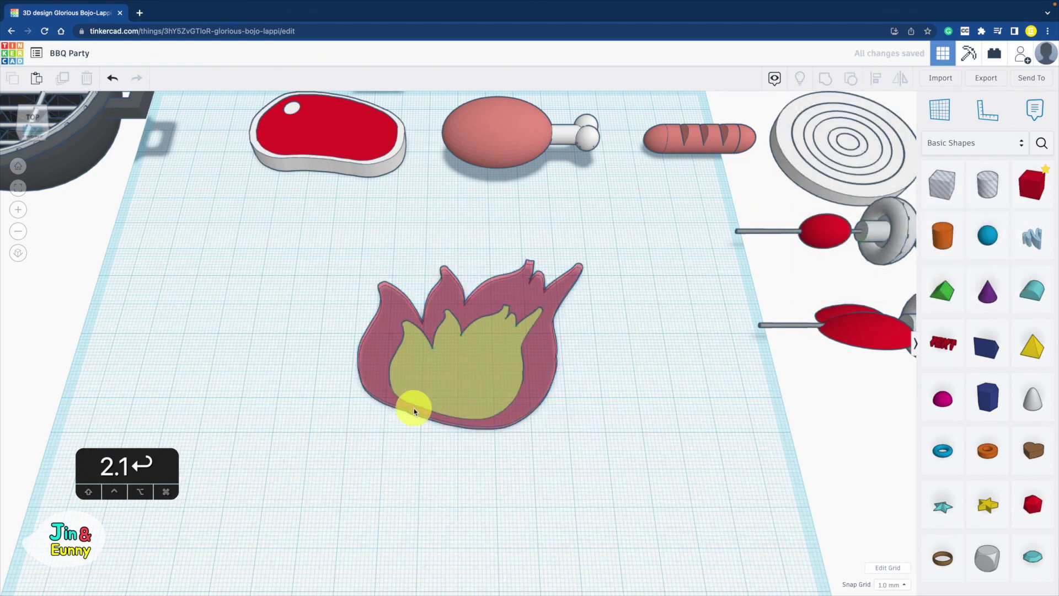
- Move the flame to the workplane's left edge and the complete grill, with its grate and coals, to the middle
{"action": "left_click_drag", "start_coordinate": [466, 390], "coordinate": [196, 316]}
{"action": "scroll", "coordinate": [199, 314], "scroll_direction": "down", "scroll_amount": 5}
{"action": "middle_click_drag", "start_coordinate": [284, 321], "coordinate": [375, 352]}
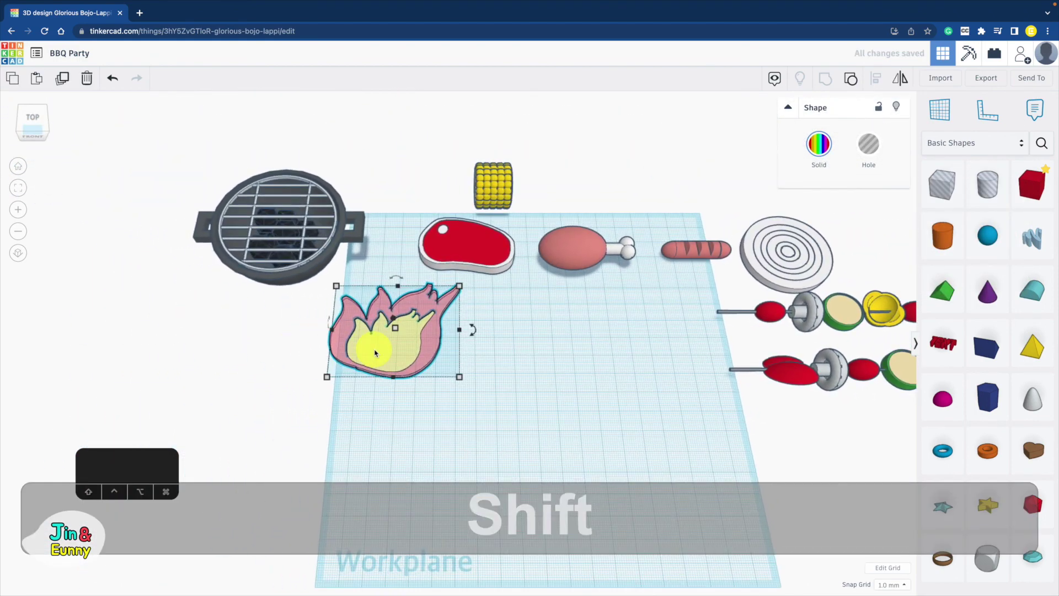
{"action": "left_click_drag", "start_coordinate": [371, 163], "coordinate": [193, 265]}
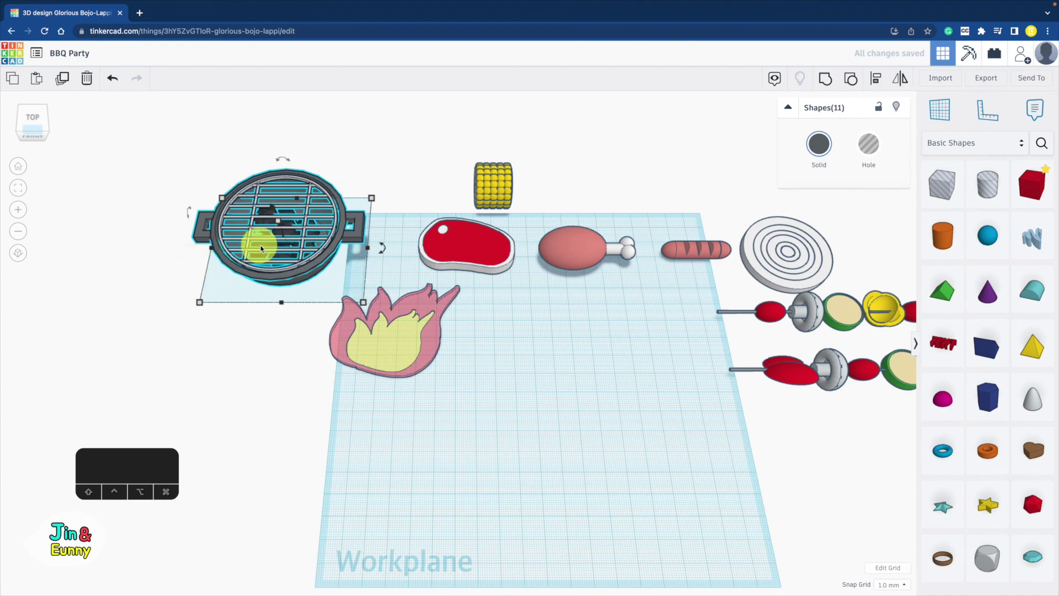
{"action": "left_click_drag", "start_coordinate": [259, 241], "coordinate": [548, 413]}
{"action": "right_click_drag", "start_coordinate": [705, 501], "coordinate": [577, 425], "text": "shift"}
{"action": "left_click", "coordinate": [579, 429]}
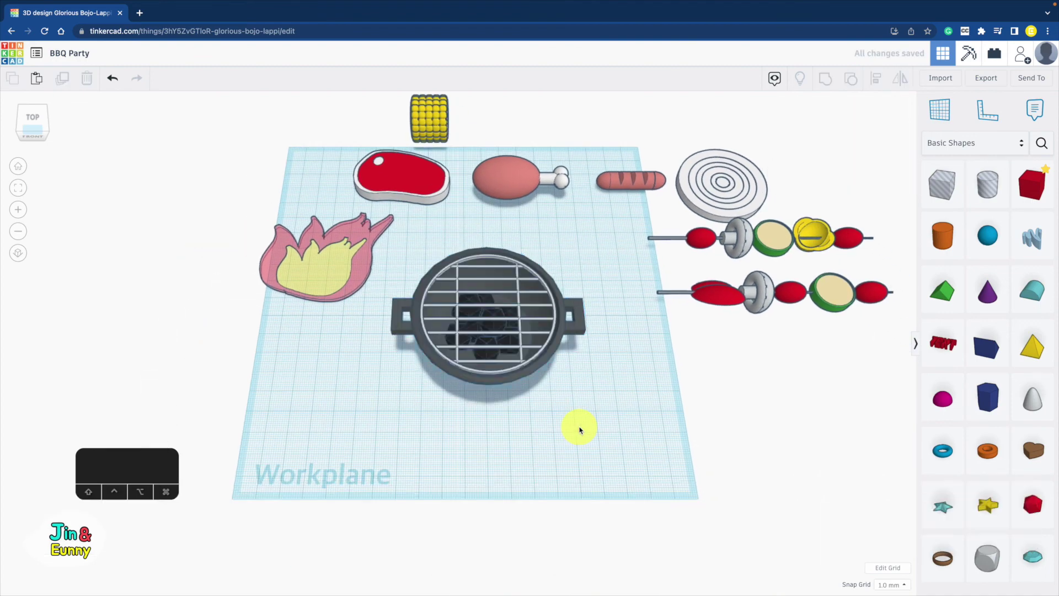
- Scale the complete grill up proportionally to about 123 × 99 mm and reposition it on the workplane
{"action": "left_click_drag", "start_coordinate": [391, 418], "coordinate": [392, 417]}
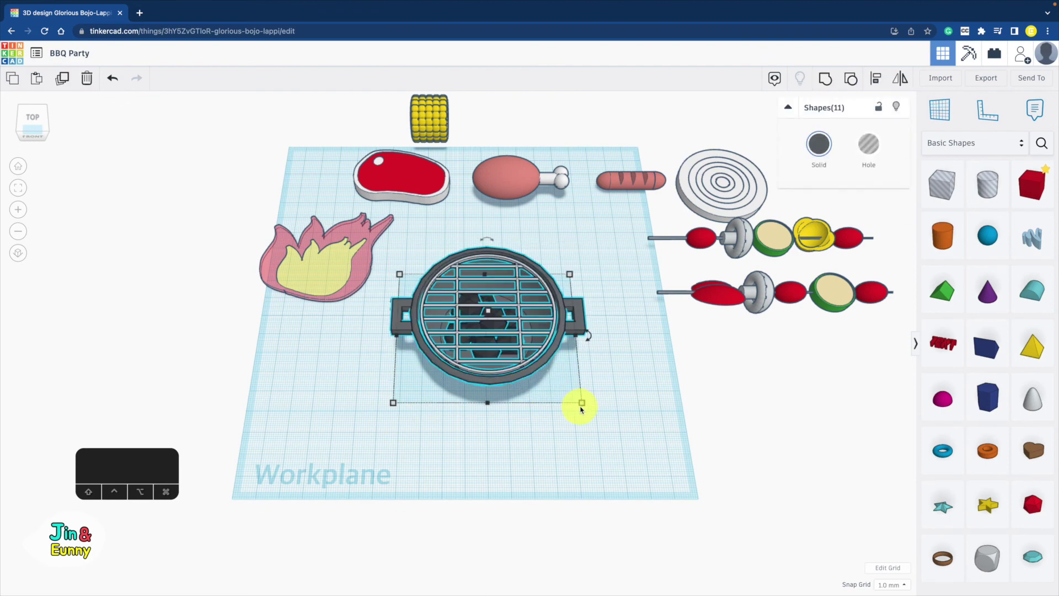
{"action": "left_click_drag", "start_coordinate": [582, 403], "coordinate": [671, 466], "text": "shift"}
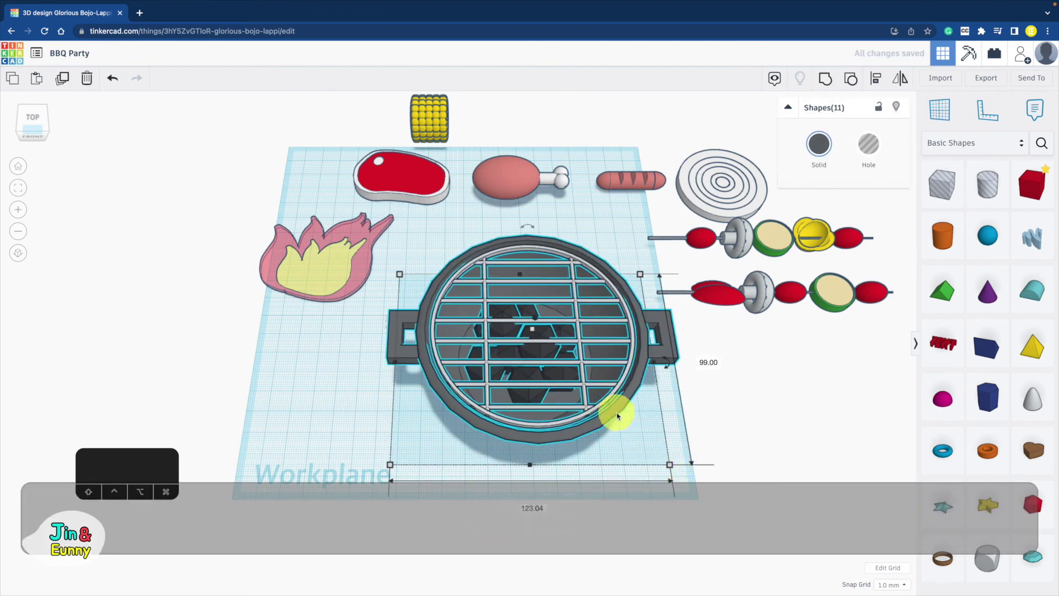
{"action": "left_click_drag", "start_coordinate": [617, 416], "coordinate": [629, 446]}
- Rotate the flame so it stands upright in front of the grill
{"action": "left_click", "coordinate": [303, 267]}
{"action": "right_click_drag", "start_coordinate": [308, 274], "coordinate": [126, 267]}
{"action": "left_click_drag", "start_coordinate": [453, 205], "coordinate": [248, 339]}
{"action": "left_click", "coordinate": [340, 424]}
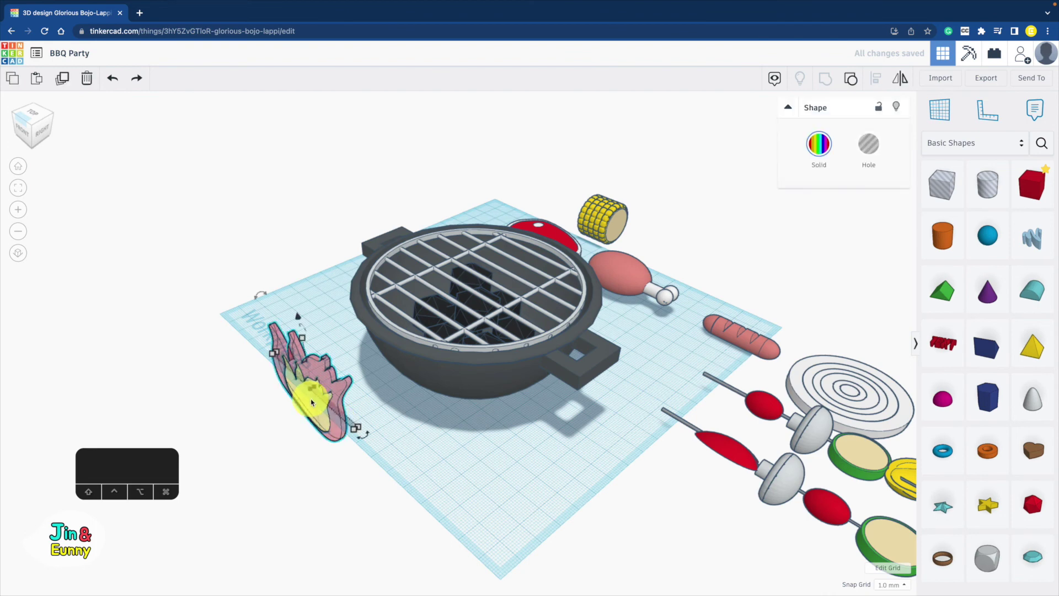
{"action": "right_click_drag", "start_coordinate": [340, 423], "coordinate": [322, 425]}
{"action": "left_click_drag", "start_coordinate": [321, 426], "coordinate": [303, 402]}
- Duplicate the upright flame, rotate the copy about the vertical axis, and repeat the duplication twice to form a radial fire
{"action": "key", "text": "super+d"}
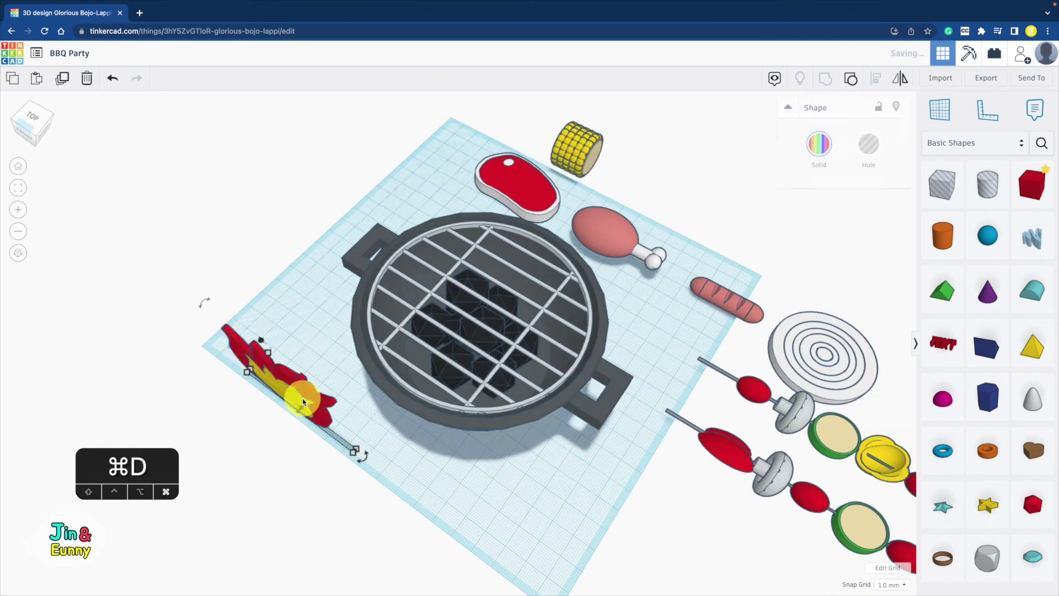
{"action": "left_click_drag", "start_coordinate": [365, 458], "coordinate": [303, 465]}
{"action": "key", "text": "super+d"}
{"action": "key", "text": "super+d"}
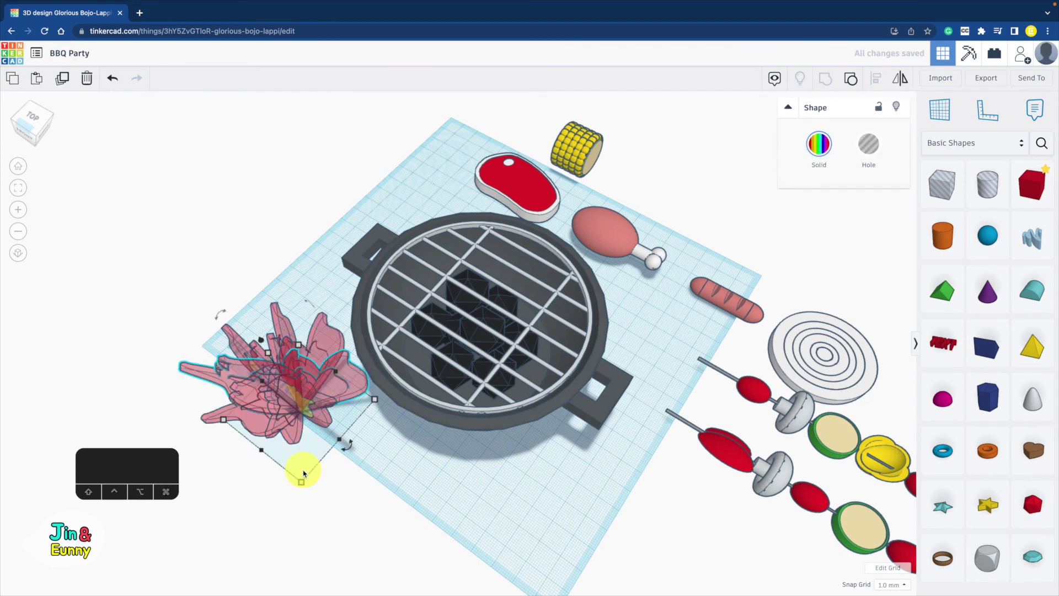
- Group the crossed flames into one fire and place it inside the grill pot, centred over the coals
{"action": "right_click_drag", "start_coordinate": [304, 474], "coordinate": [485, 459]}
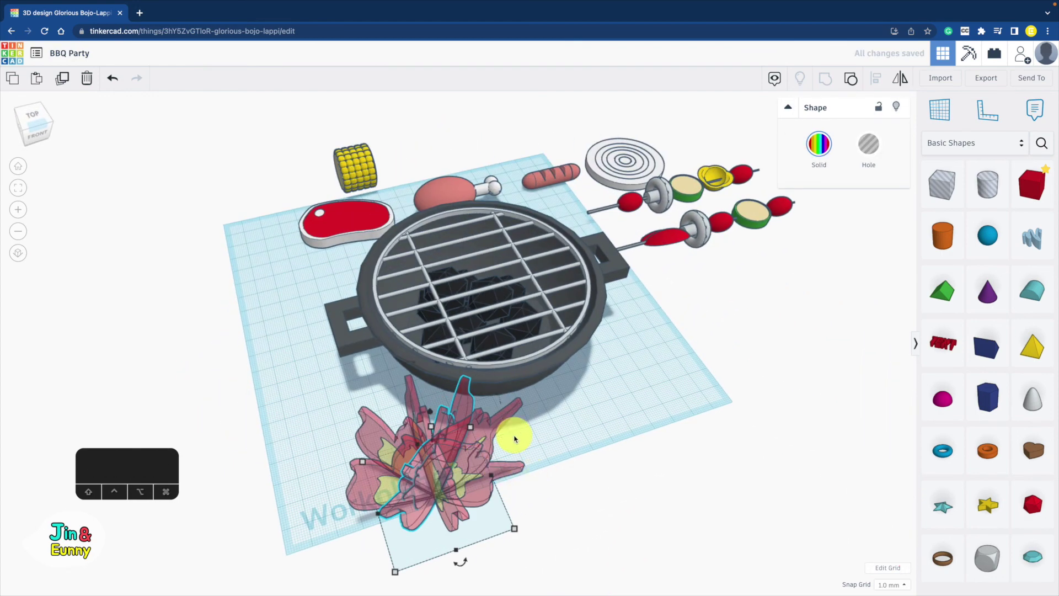
{"action": "left_click_drag", "start_coordinate": [298, 561], "coordinate": [298, 561]}
{"action": "left_click", "coordinate": [831, 81]}
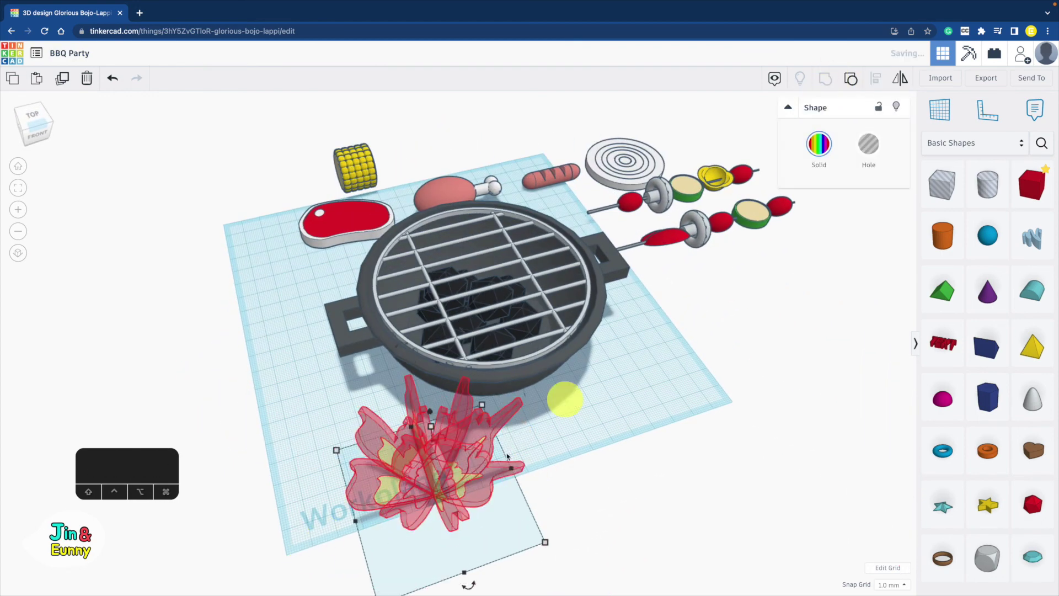
{"action": "left_click_drag", "start_coordinate": [450, 501], "coordinate": [481, 270]}
{"action": "right_click_drag", "start_coordinate": [634, 288], "coordinate": [642, 389]}
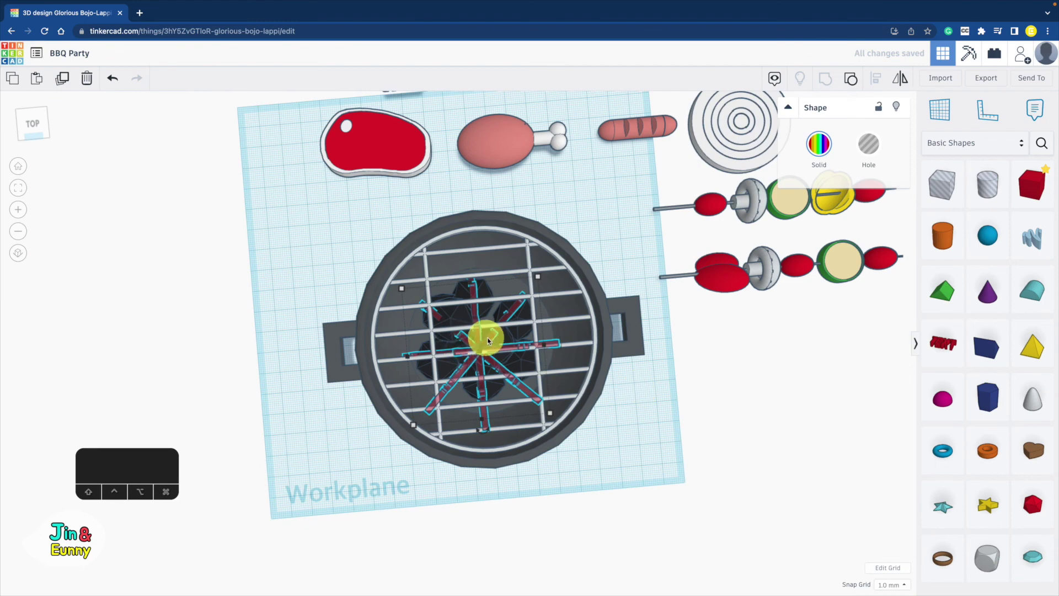
{"action": "left_click_drag", "start_coordinate": [488, 340], "coordinate": [497, 331]}
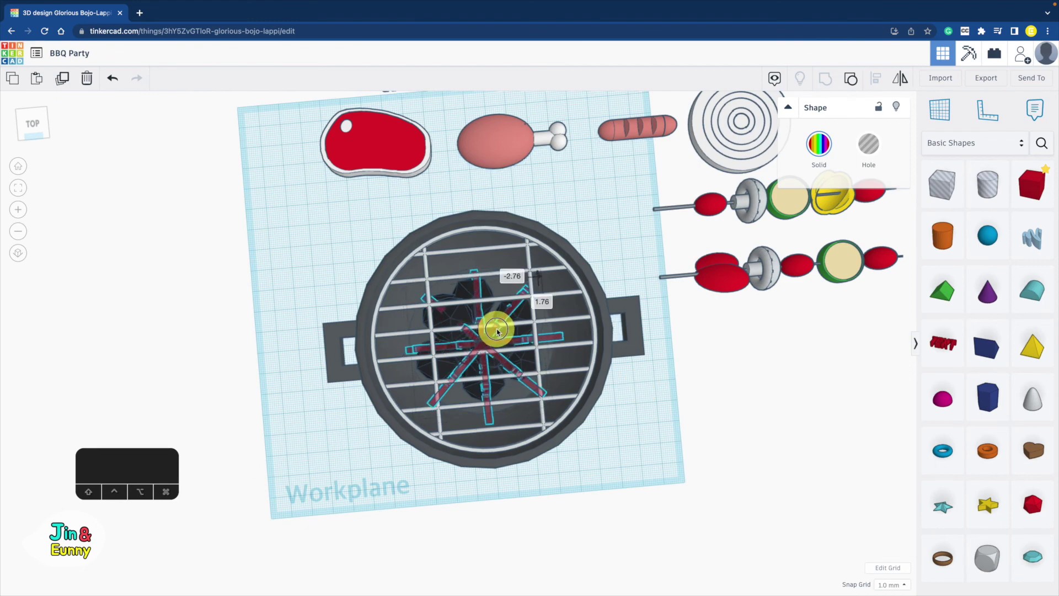